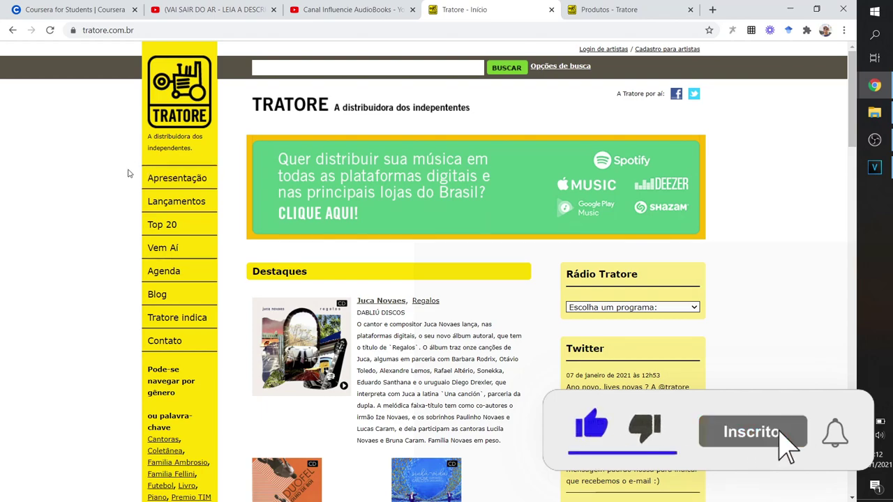
# Look over the Tratore home page, the Lançamentos catalogue and the artist login and registration links.
pyautogui.scroll(-3, 129, 173)
pyautogui.scroll(-4, 129, 178)
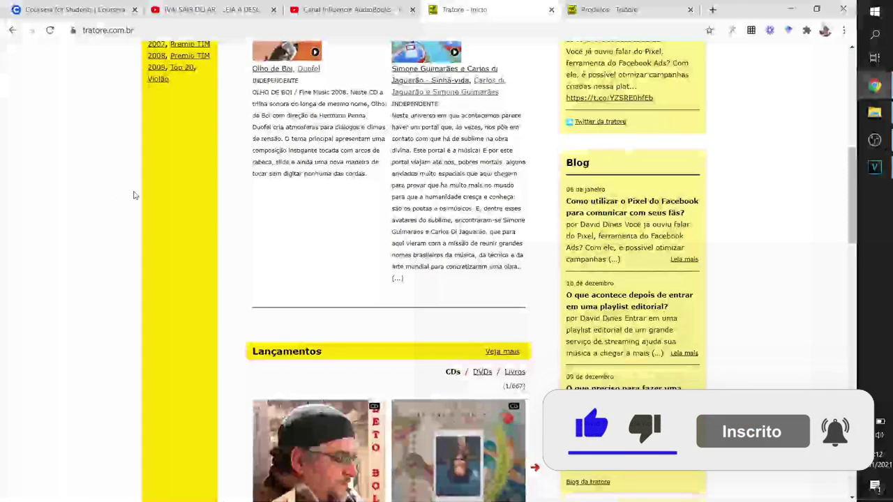
pyautogui.scroll(7, 133, 193)
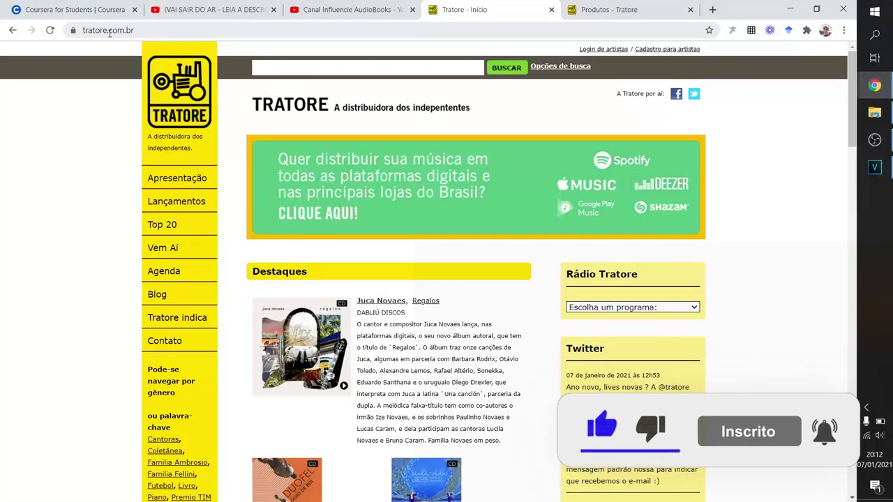
pyautogui.click(183, 203)
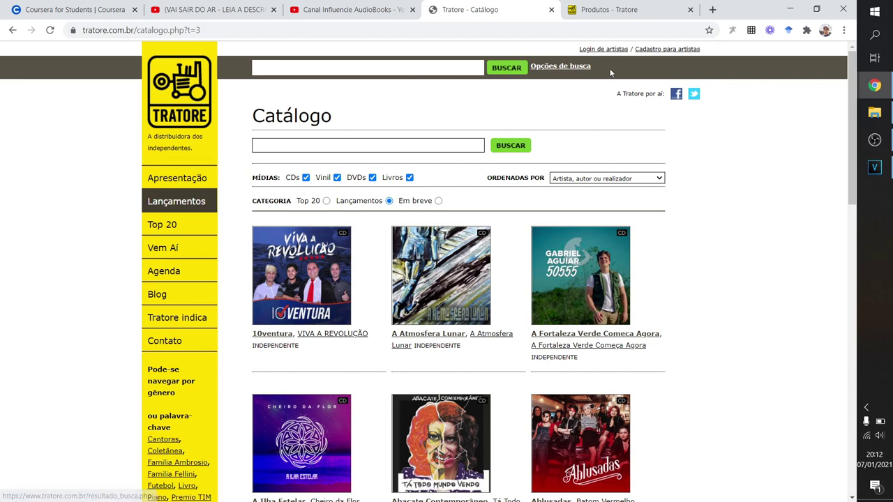
pyautogui.moveTo(584, 50); pyautogui.dragTo(694, 52)
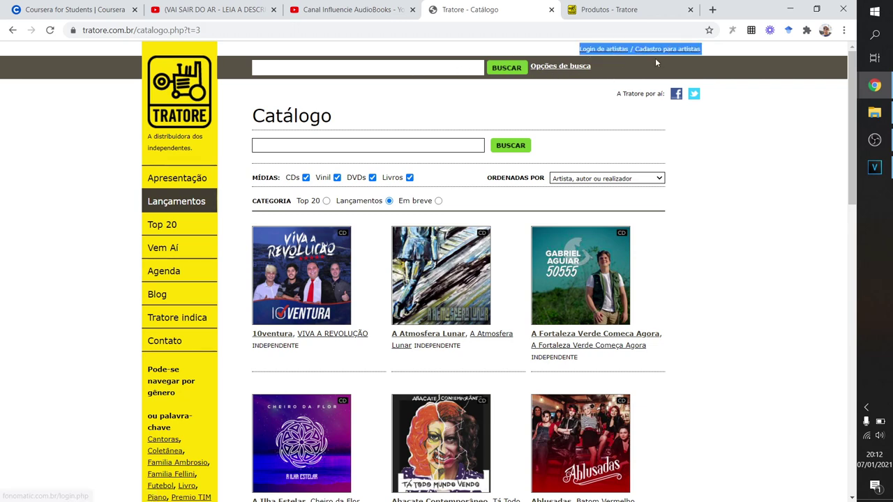
pyautogui.click(705, 49)
pyautogui.moveTo(580, 50); pyautogui.dragTo(595, 51)
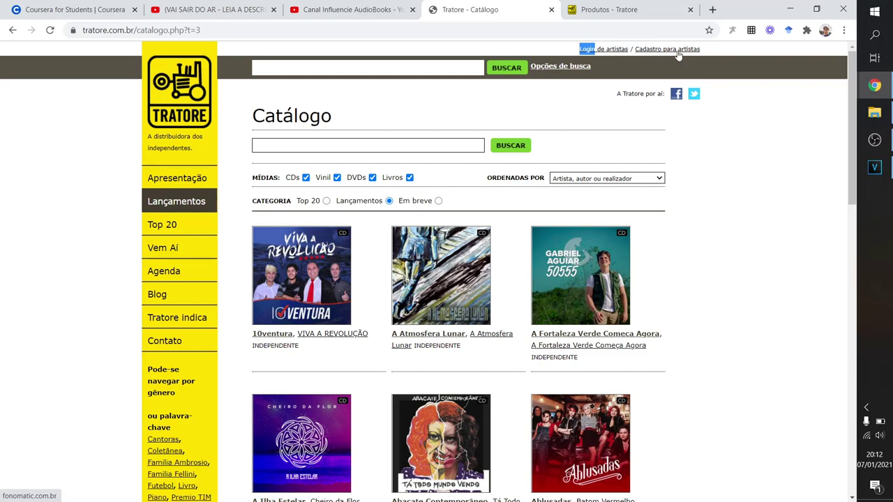
pyautogui.scroll(-6, 307, 303)
pyautogui.scroll(6, 307, 303)
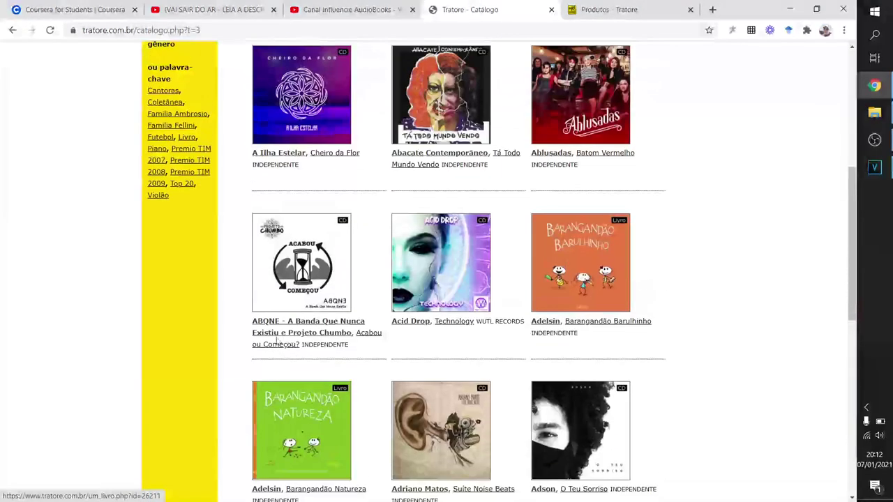
# Switch to the account's product list and start registering a new product.
pyautogui.click(600, 9)
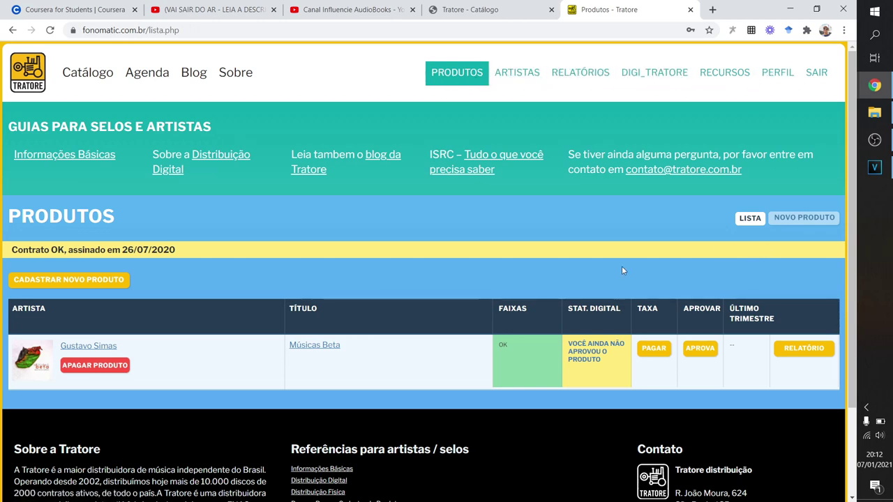
pyautogui.click(108, 287)
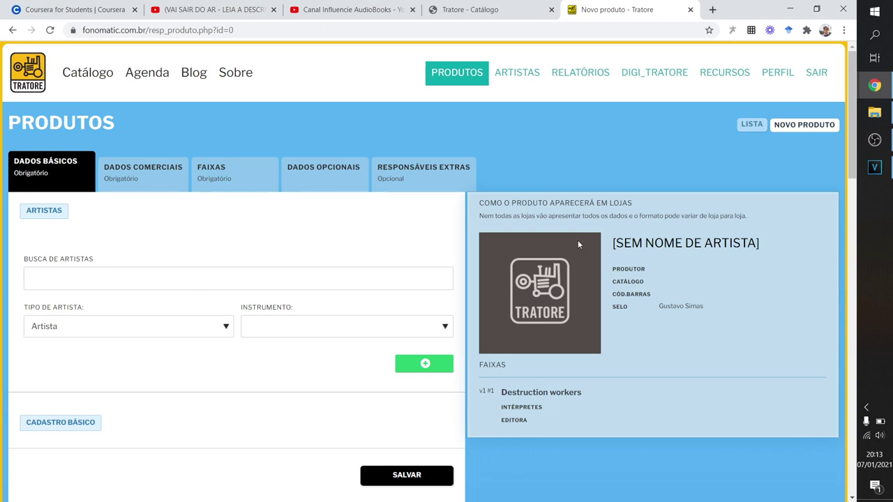
# Examine the new product form's mandatory basic data, covering the artist section and the basic registration fields.
pyautogui.scroll(-2, 475, 332)
pyautogui.scroll(2, 255, 249)
pyautogui.scroll(-9, 58, 224)
pyautogui.scroll(5, 84, 233)
pyautogui.scroll(4, 110, 246)
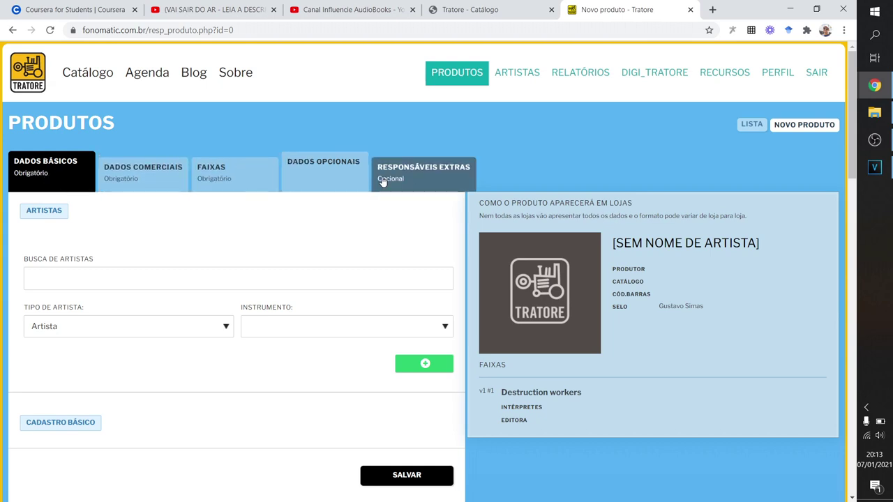
pyautogui.click(58, 279)
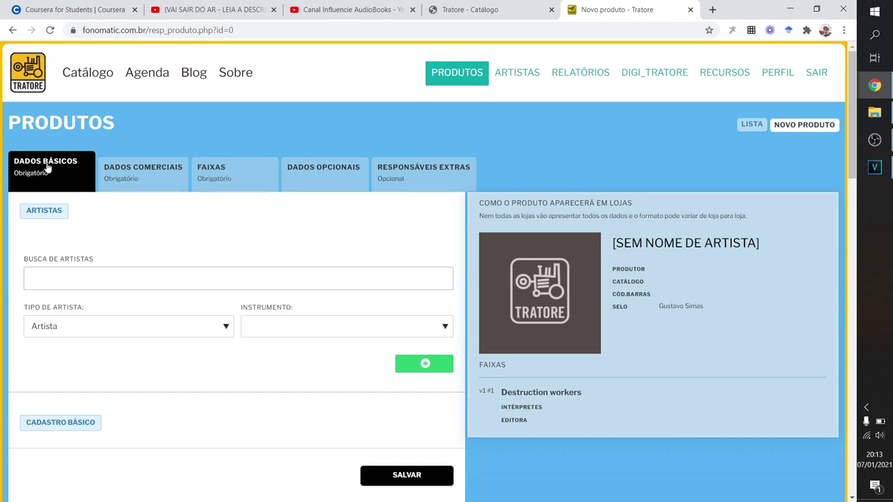
pyautogui.moveTo(26, 210); pyautogui.dragTo(47, 211)
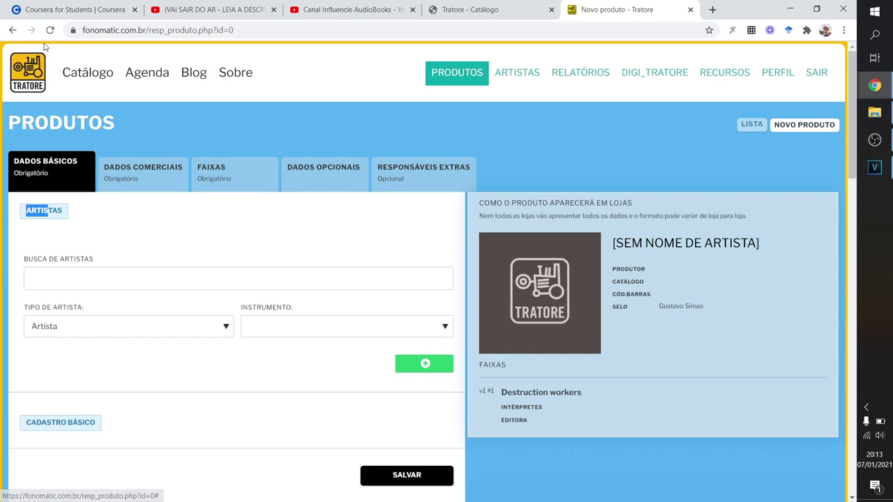
pyautogui.scroll(-1, 33, 124)
pyautogui.scroll(1, 33, 124)
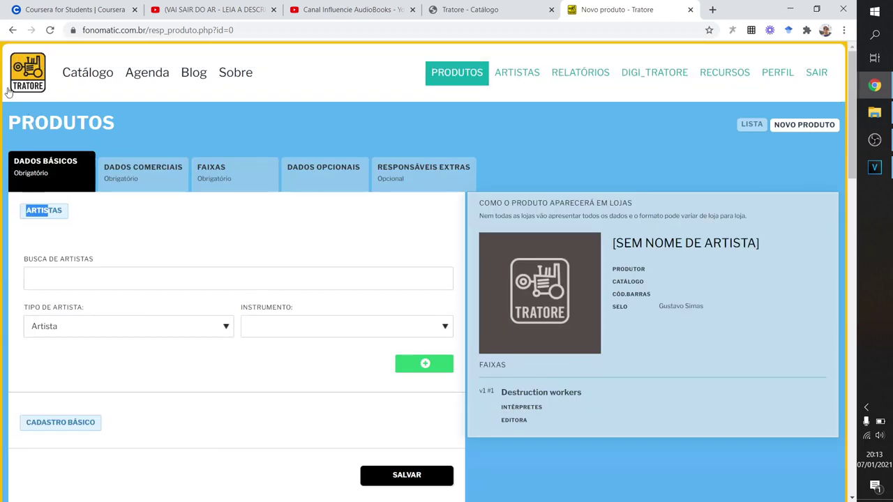
pyautogui.scroll(-5, 21, 125)
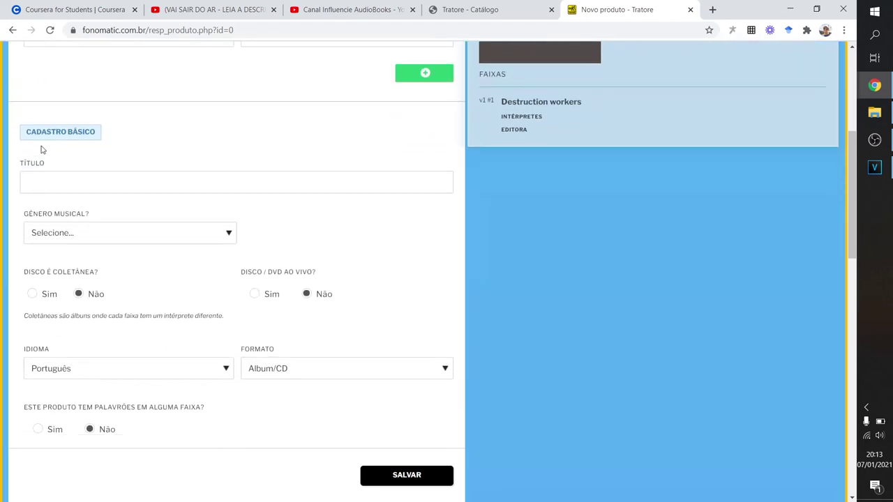
pyautogui.scroll(5, 63, 161)
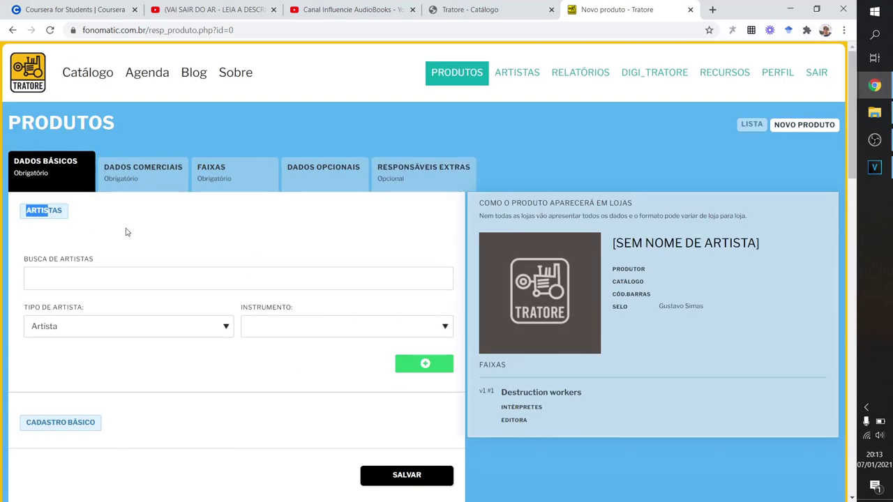
pyautogui.scroll(-1, 91, 220)
pyautogui.scroll(1, 103, 226)
pyautogui.moveTo(45, 210); pyautogui.dragTo(60, 212)
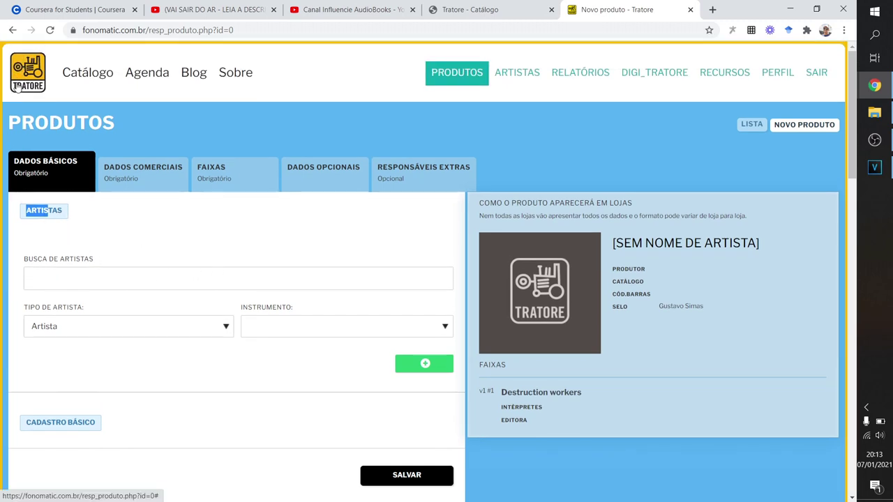
pyautogui.scroll(-1, 139, 148)
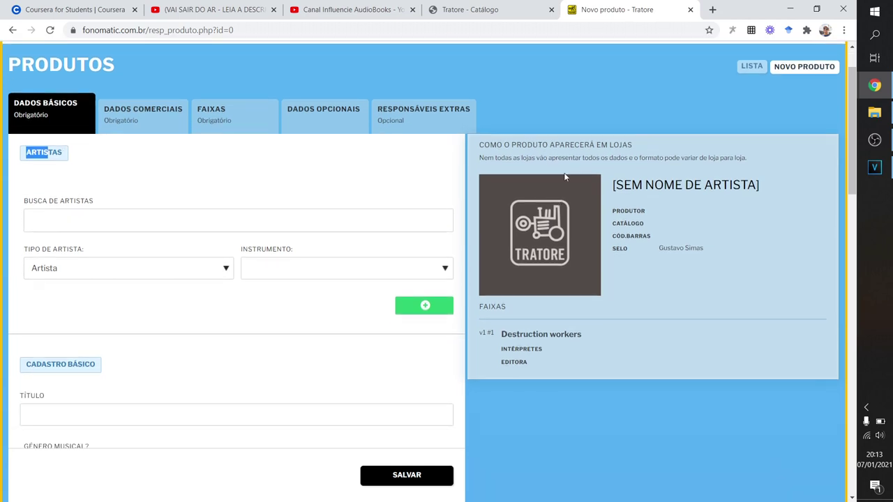
pyautogui.scroll(1, 565, 178)
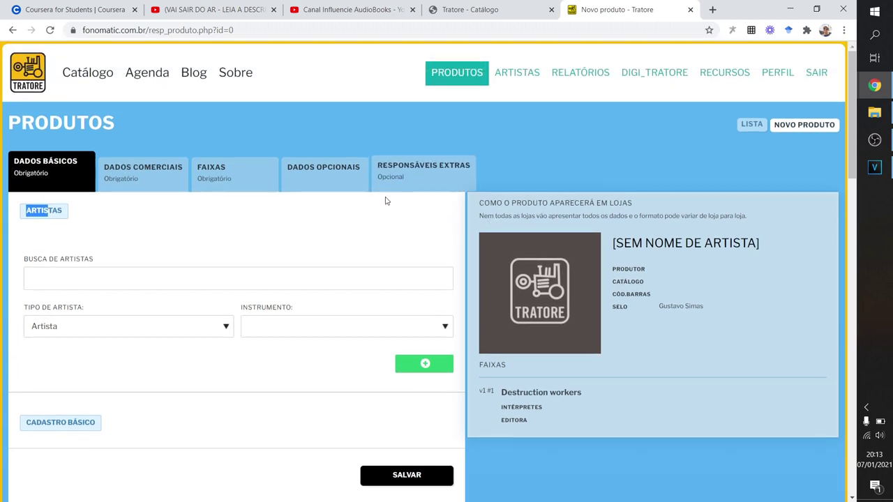
pyautogui.scroll(-2, 11, 92)
pyautogui.scroll(2, 14, 96)
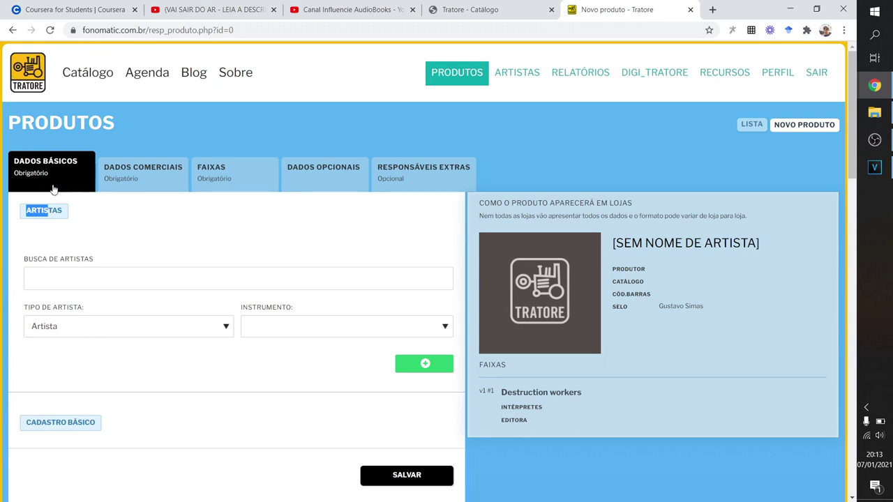
pyautogui.scroll(-1, 47, 114)
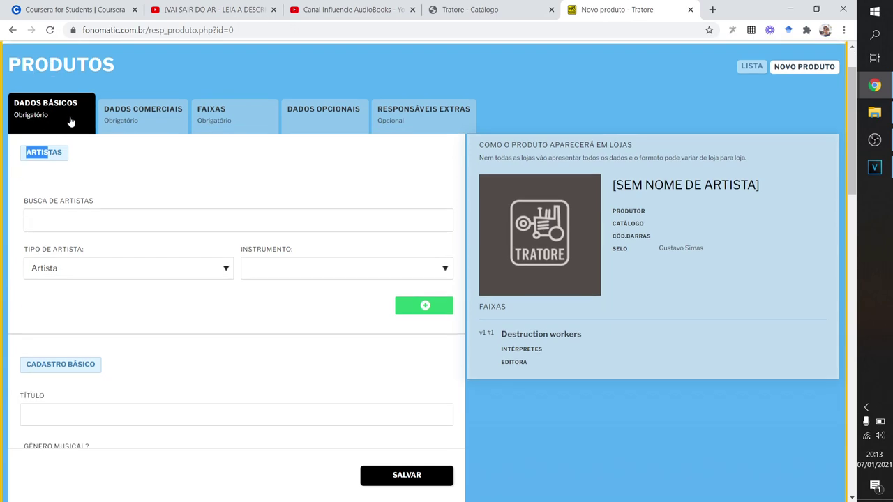
pyautogui.click(62, 154)
pyautogui.scroll(1, 70, 168)
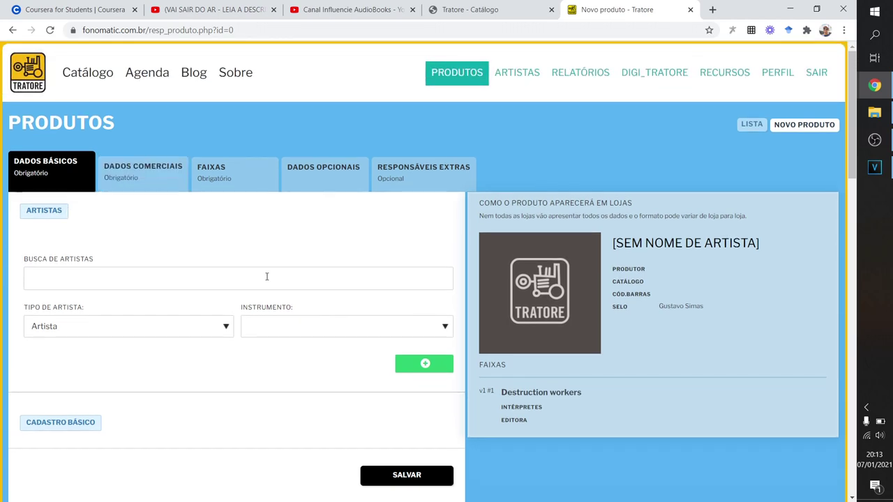
pyautogui.scroll(-5, 118, 298)
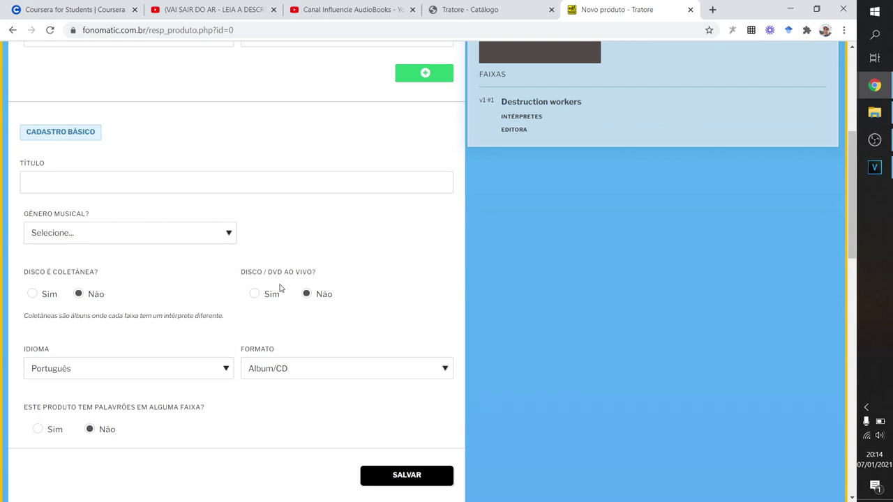
pyautogui.scroll(5, 298, 286)
# Try to add an unregistered artist name to the product through the artist search.
pyautogui.click(85, 277)
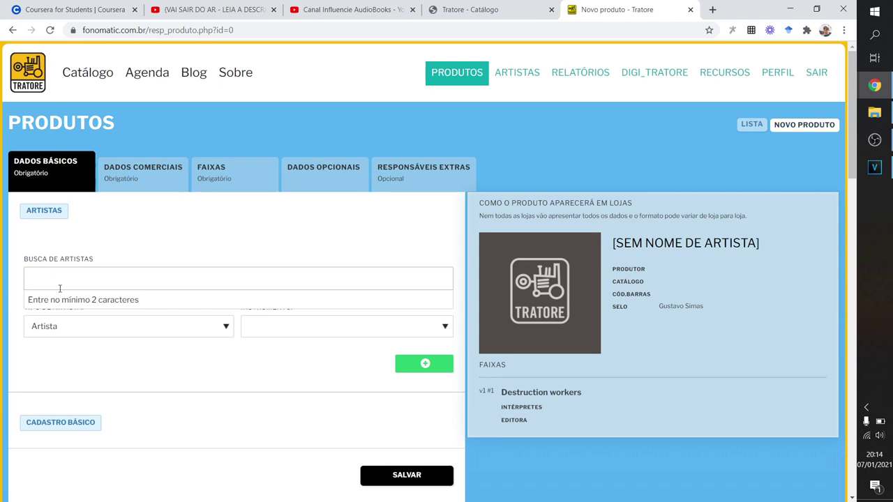
pyautogui.write('gusta')
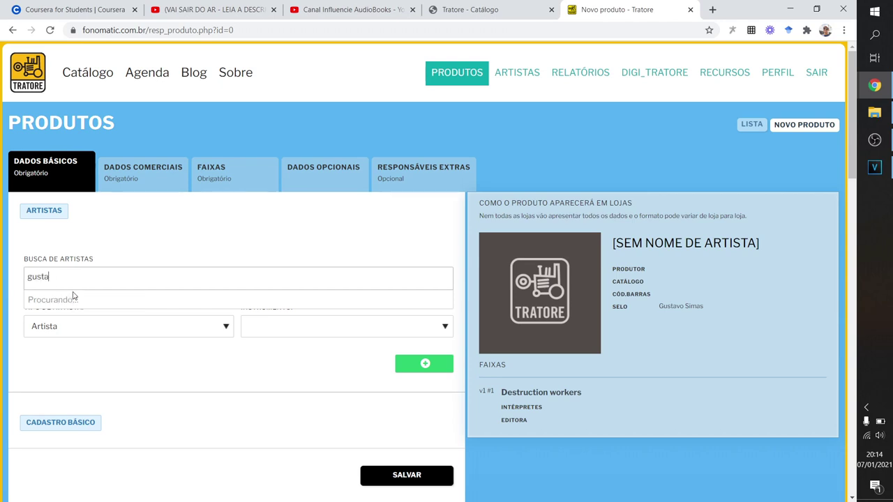
pyautogui.write('vo simas')
pyautogui.hotkey('ctrl', 'a')
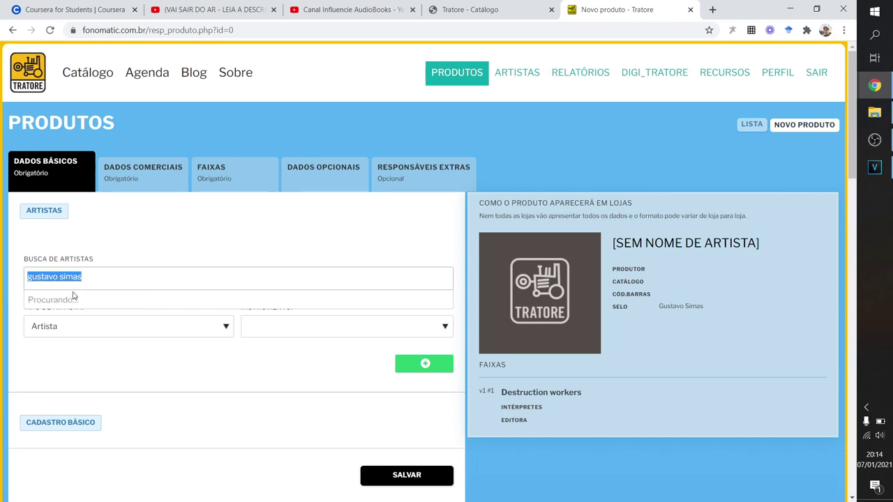
pyautogui.write('pedrinho pedrão')
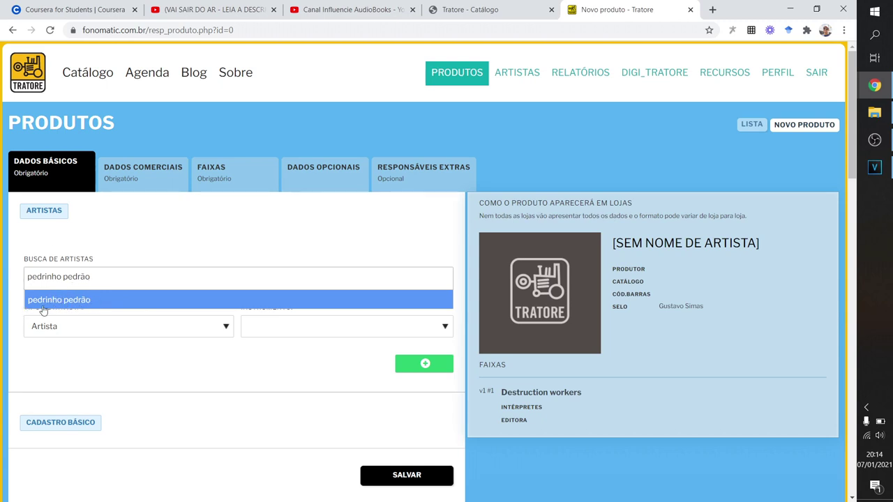
pyautogui.press('Return')
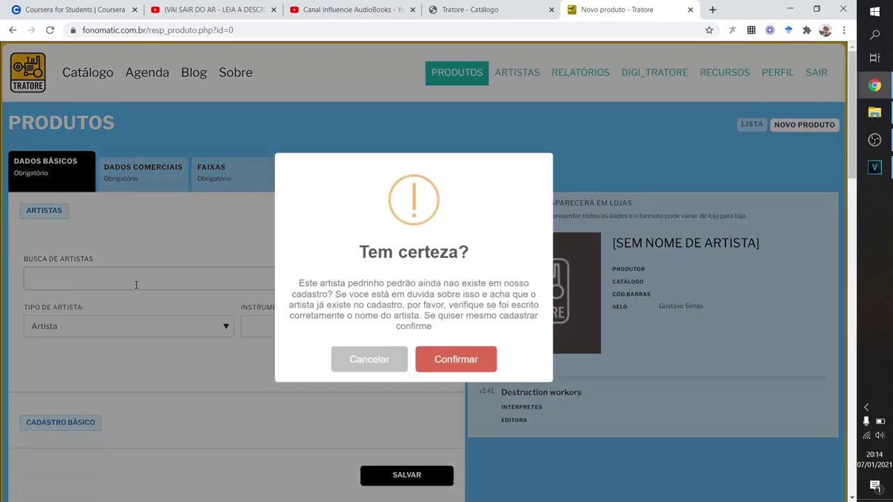
pyautogui.click(136, 285)
# Enter the unregistered artist's name again, read the registration confirmation and cancel it.
pyautogui.click(121, 284)
pyautogui.write('pedrinho pedrão')
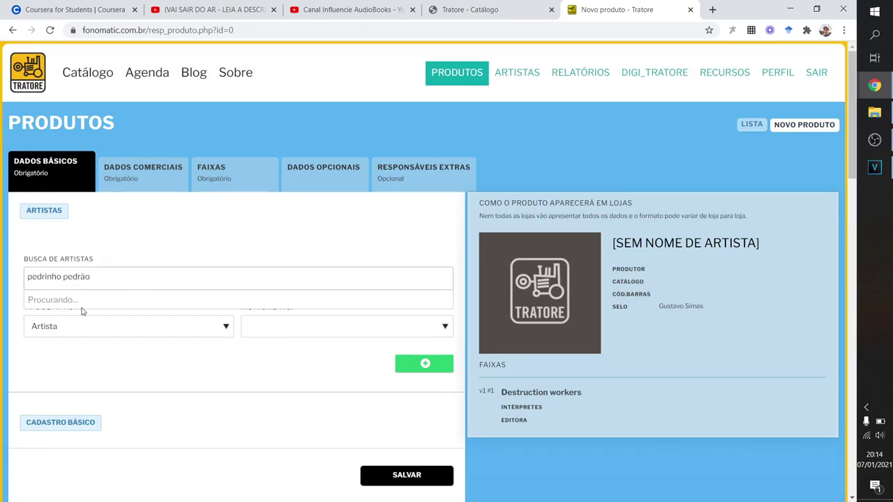
pyautogui.click(91, 298)
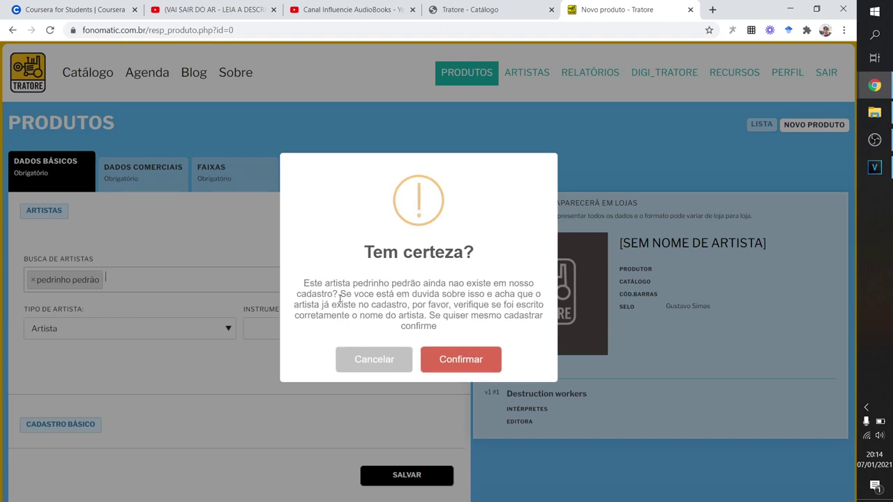
pyautogui.moveTo(341, 296); pyautogui.dragTo(427, 296)
pyautogui.click(366, 307)
pyautogui.click(375, 359)
# Search for the registered artist by full name and select that artist for the product.
pyautogui.click(133, 279)
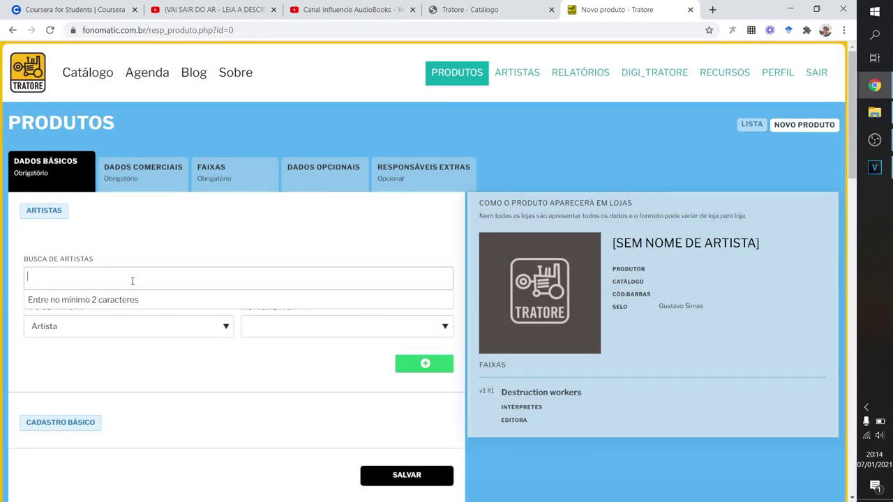
pyautogui.write('gustavo simas')
pyautogui.click(94, 319)
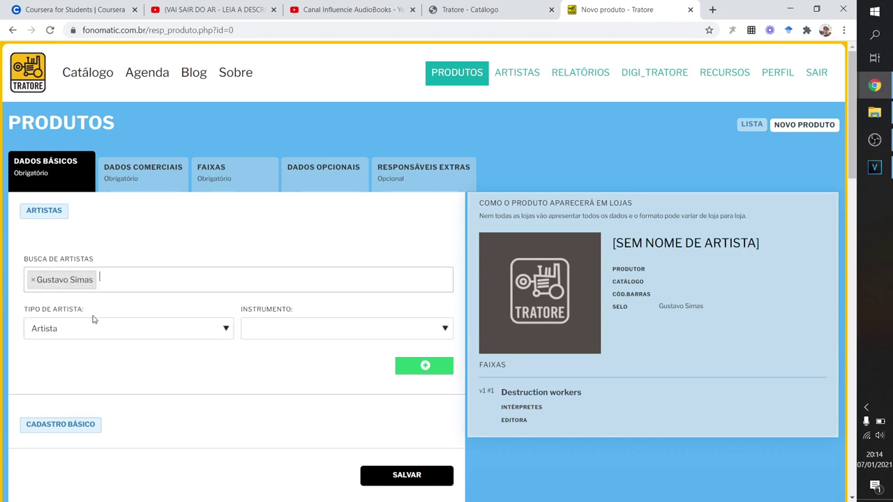
# Review the available artist types for the selected artist, keeping Artista, and check whether the artist search accepts another entry.
pyautogui.scroll(-1, 97, 341)
pyautogui.click(103, 275)
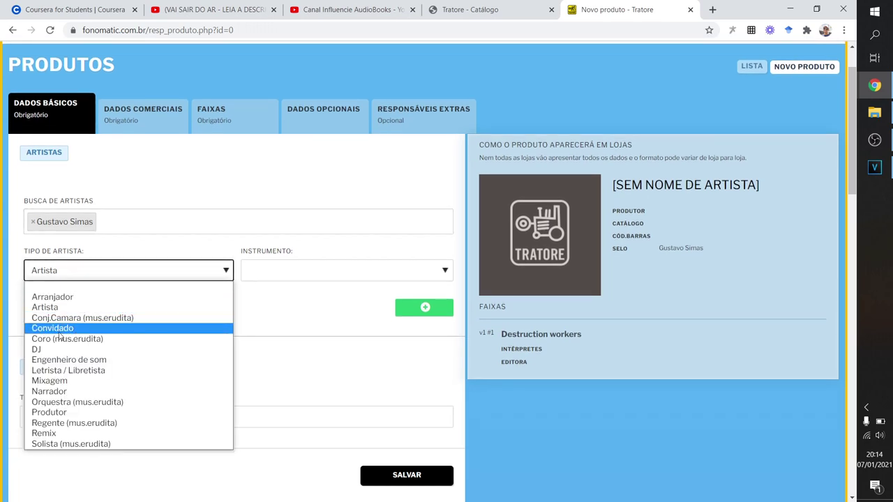
pyautogui.click(230, 278)
pyautogui.scroll(-1, 135, 223)
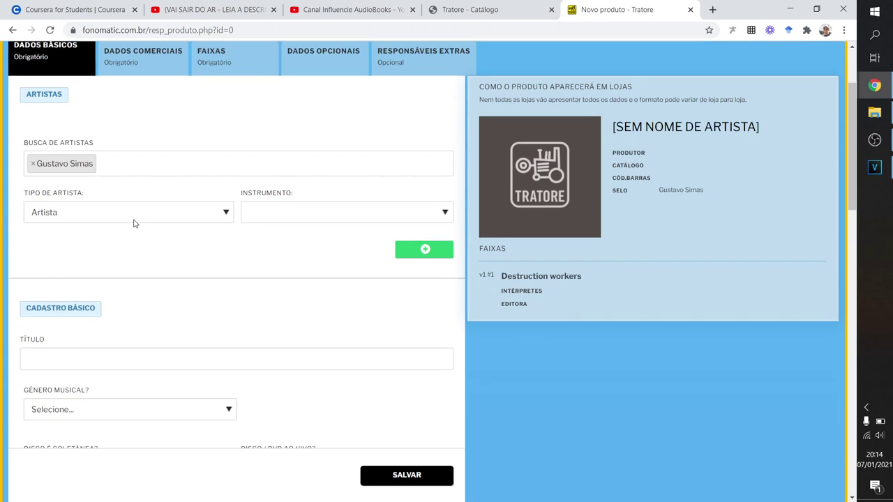
pyautogui.click(83, 214)
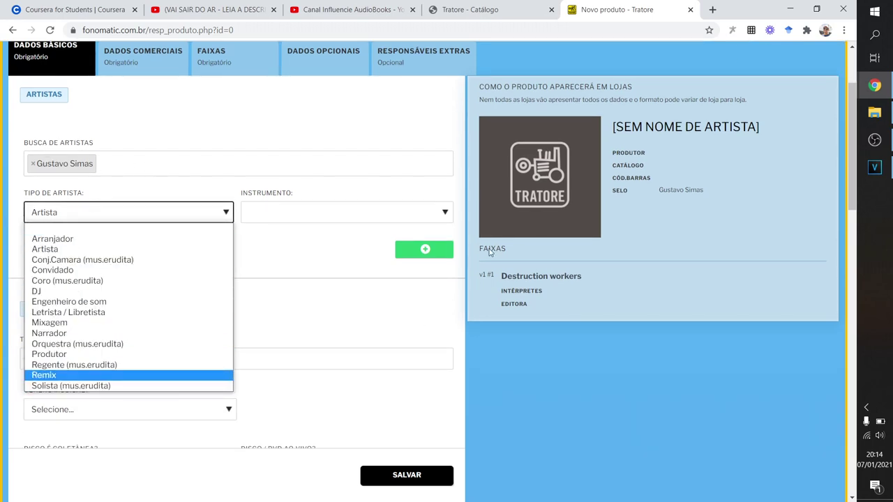
pyautogui.click(313, 259)
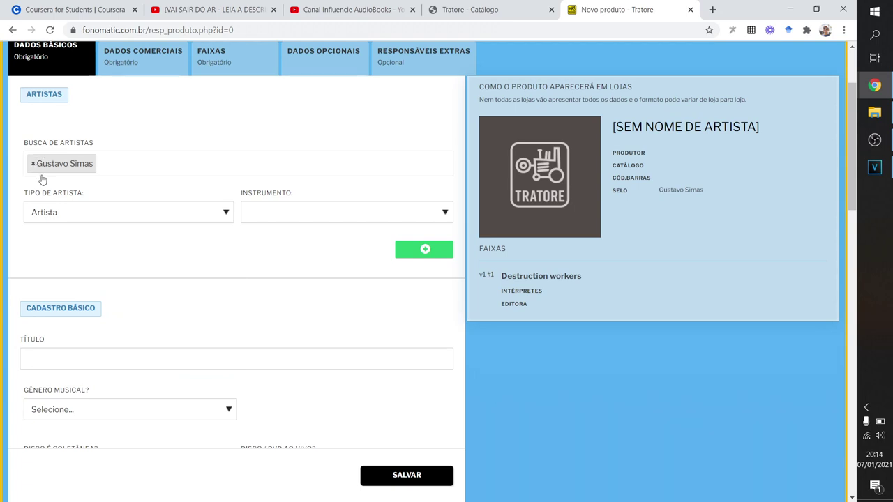
pyautogui.click(124, 163)
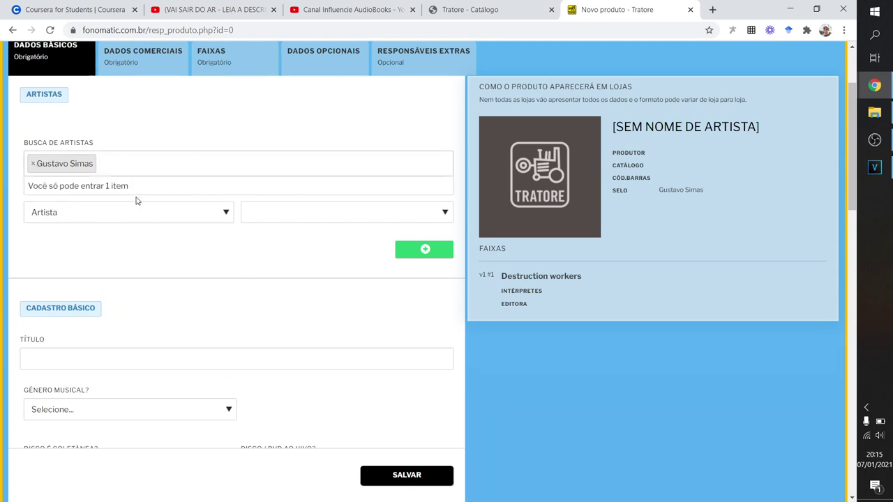
# Examine the title, musical genre, compilation, live recording, language and format fields of the basic registration.
pyautogui.click(267, 260)
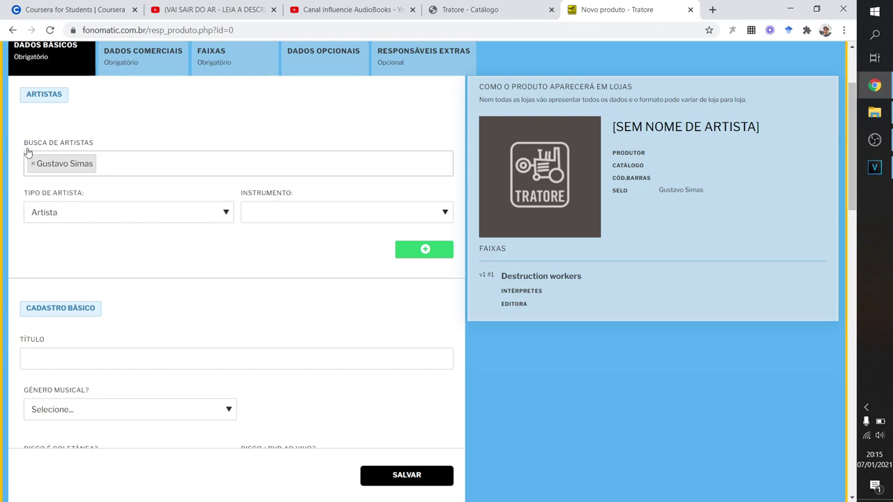
pyautogui.scroll(-3, 74, 224)
pyautogui.click(70, 184)
pyautogui.click(56, 193)
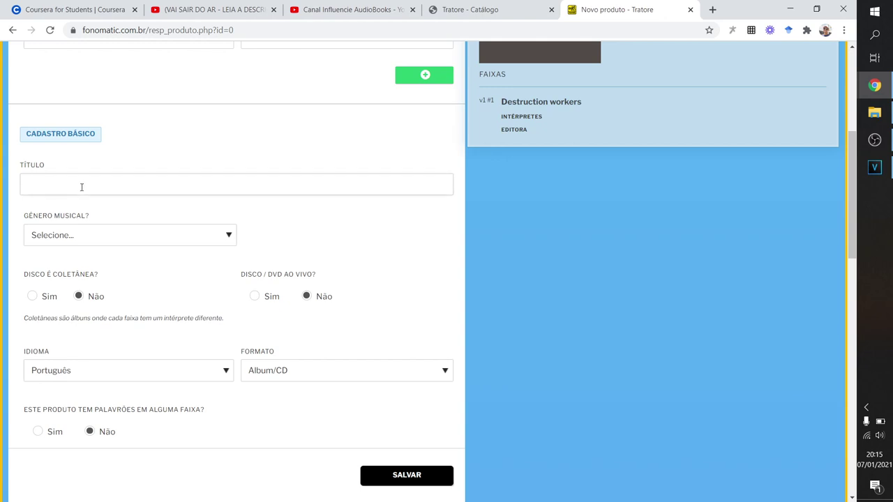
pyautogui.click(84, 244)
pyautogui.click(210, 184)
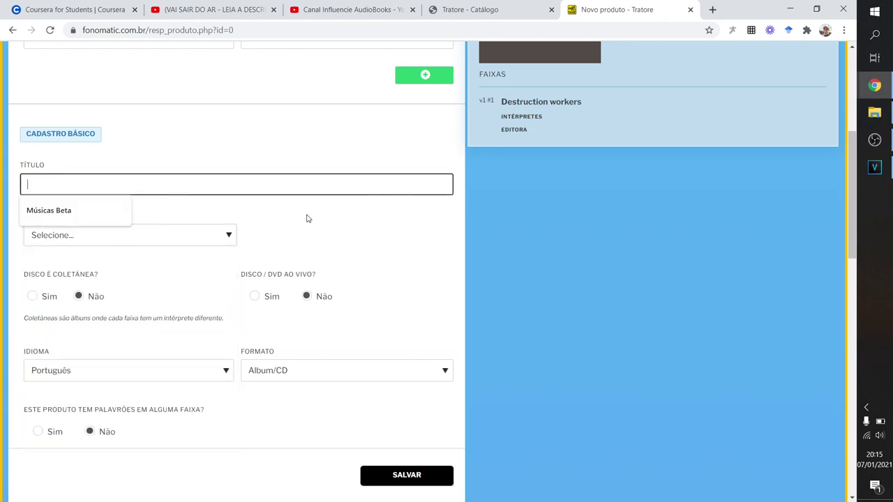
pyautogui.scroll(-1, 37, 187)
pyautogui.scroll(-1, 37, 187)
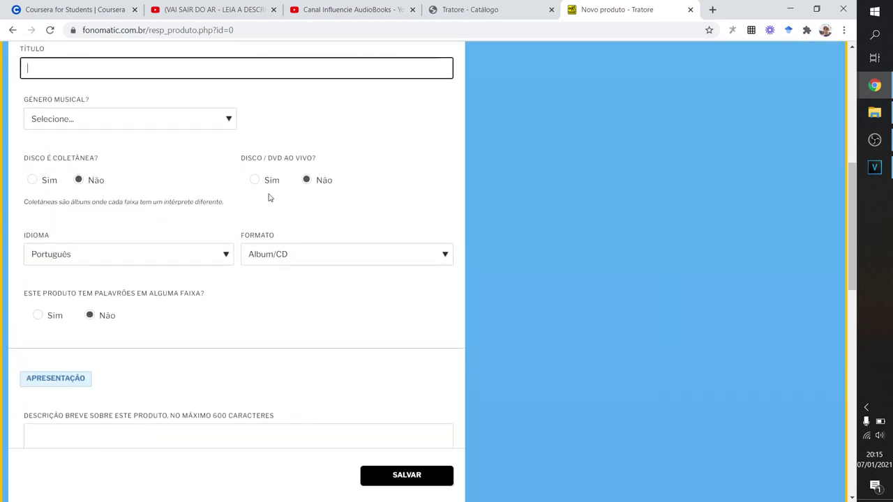
pyautogui.scroll(-1, 147, 238)
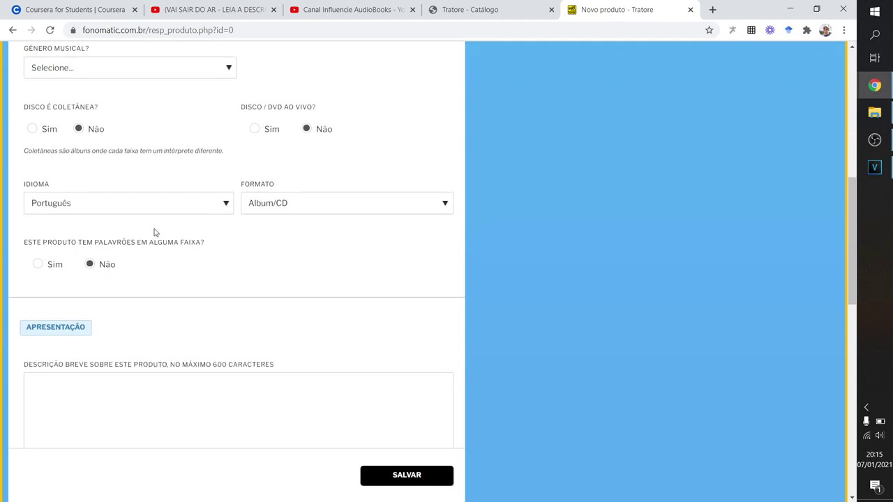
# Try both answers to whether any track contains profanity, finishing with Não.
pyautogui.click(41, 260)
pyautogui.click(104, 261)
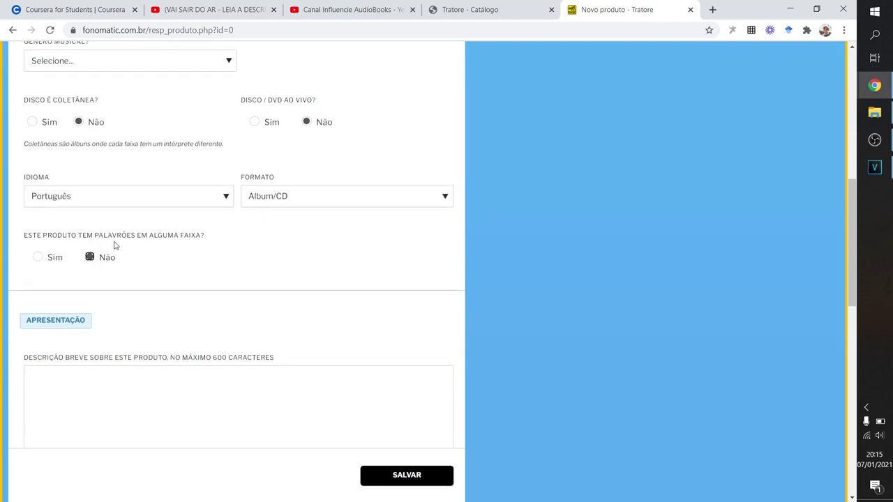
pyautogui.moveTo(85, 232); pyautogui.dragTo(113, 238)
pyautogui.click(126, 242)
pyautogui.click(127, 240)
pyautogui.moveTo(95, 239); pyautogui.dragTo(143, 239)
pyautogui.click(168, 260)
pyautogui.click(54, 256)
pyautogui.click(89, 257)
# Review the available product formats and languages, keeping Album/CD and Português.
pyautogui.click(337, 193)
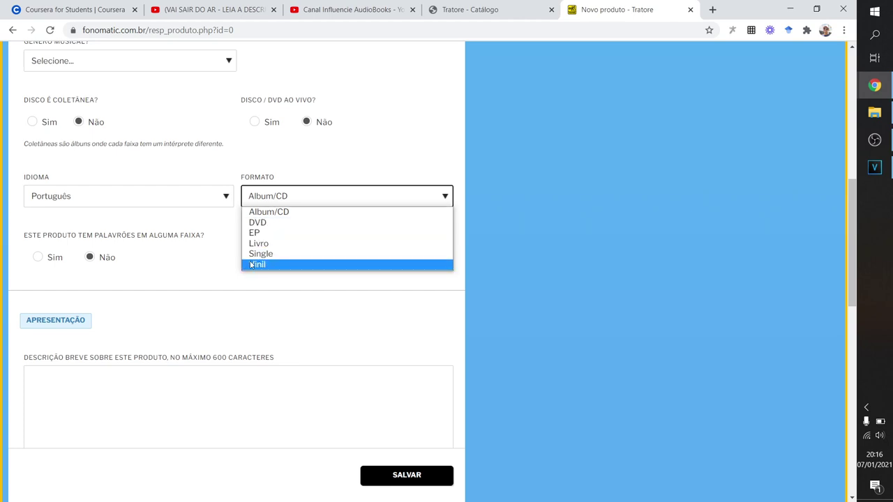
pyautogui.click(104, 196)
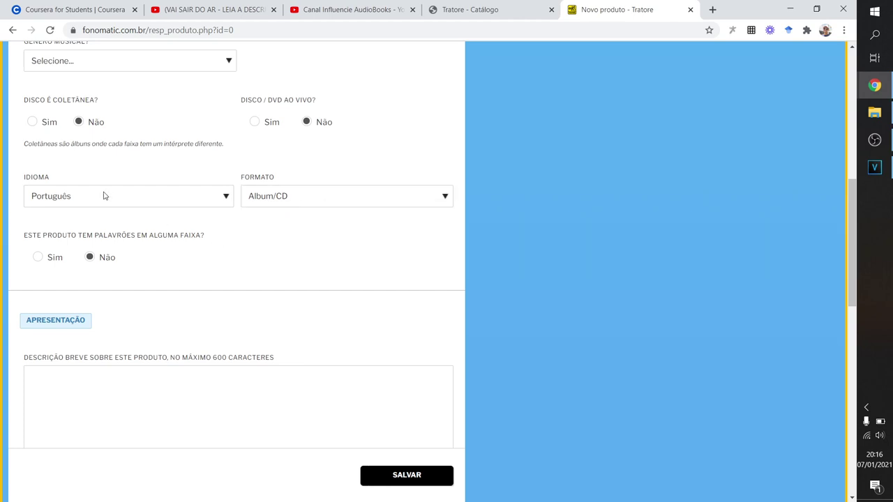
pyautogui.click(276, 202)
pyautogui.press('Escape')
pyautogui.click(282, 199)
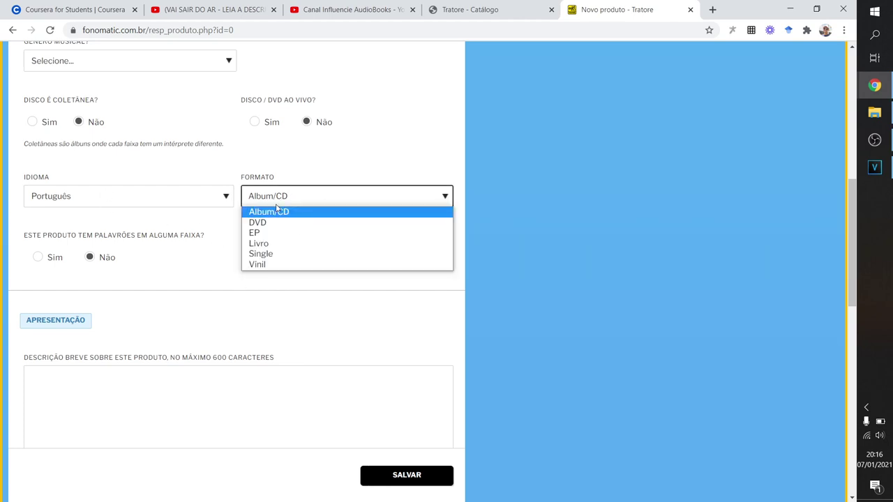
pyautogui.scroll(-3, 209, 252)
# Examine the short and long product description fields and their character limits in the presentation section.
pyautogui.click(158, 275)
pyautogui.moveTo(30, 184); pyautogui.dragTo(203, 189)
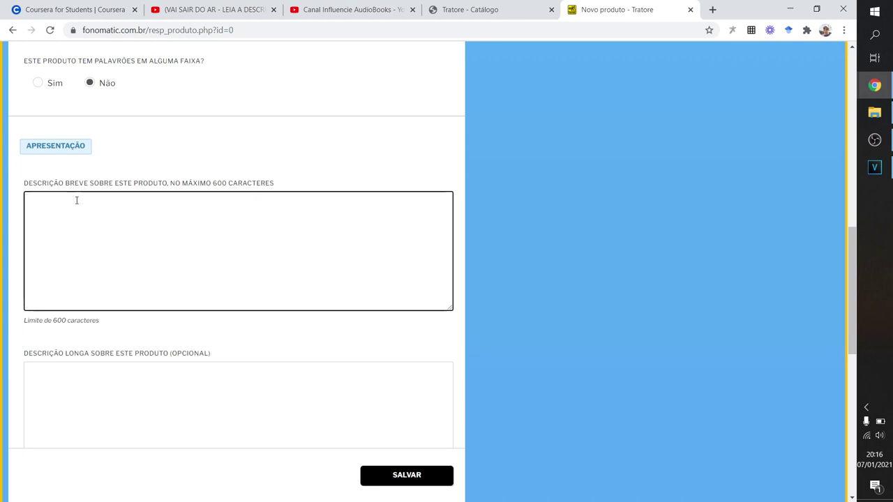
pyautogui.moveTo(31, 187); pyautogui.dragTo(175, 193)
pyautogui.click(182, 189)
pyautogui.scroll(-1, 184, 86)
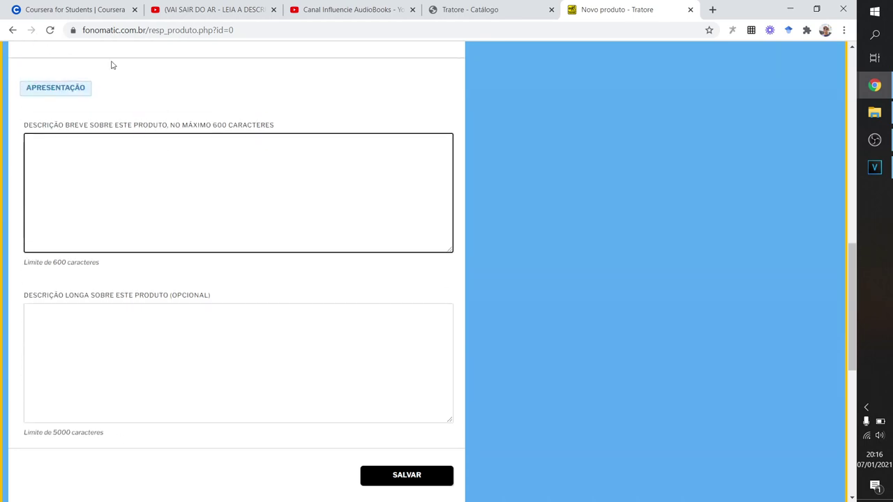
pyautogui.scroll(-1, 140, 307)
pyautogui.moveTo(65, 237); pyautogui.dragTo(162, 242)
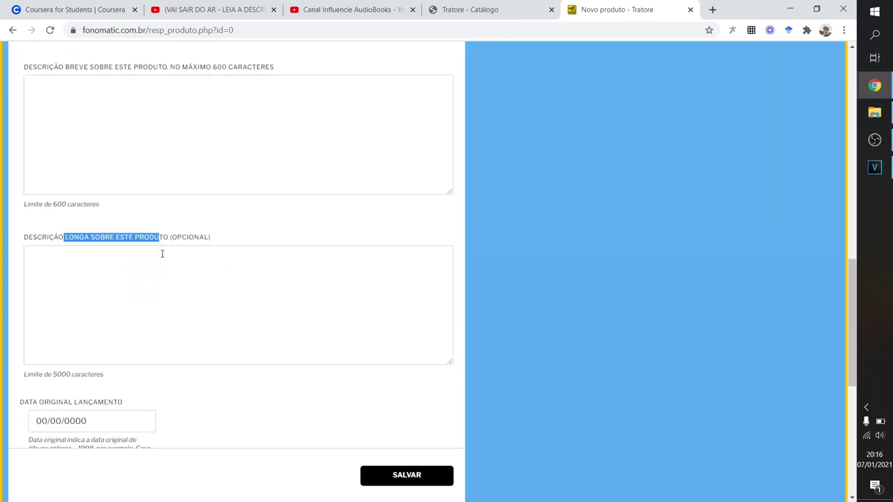
pyautogui.scroll(-1, 91, 303)
pyautogui.moveTo(48, 320); pyautogui.dragTo(74, 318)
# Read the guidance on the original release date and the file format and pixel size required for the product image.
pyautogui.scroll(-2, 88, 324)
pyautogui.click(42, 247)
pyautogui.scroll(-1, 52, 325)
pyautogui.moveTo(99, 369); pyautogui.dragTo(174, 381)
pyautogui.click(174, 381)
pyautogui.moveTo(100, 368); pyautogui.dragTo(140, 372)
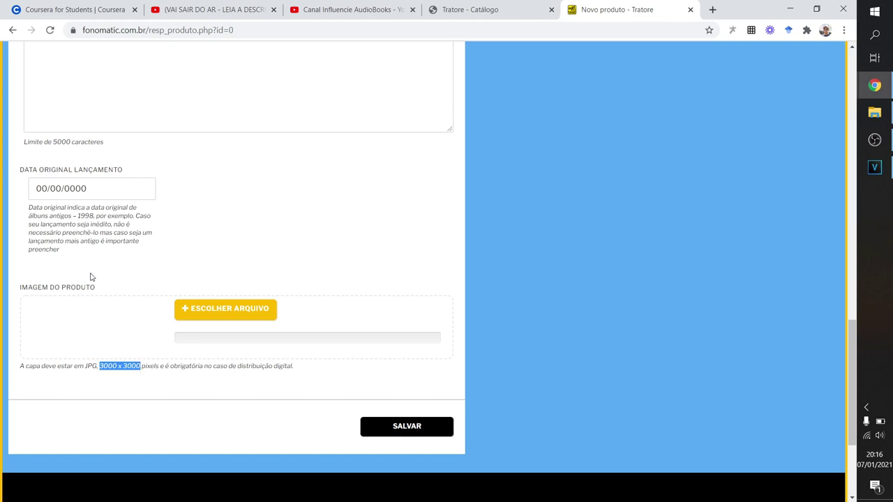
pyautogui.click(105, 372)
pyautogui.moveTo(123, 372); pyautogui.dragTo(164, 398)
pyautogui.doubleClick(91, 370)
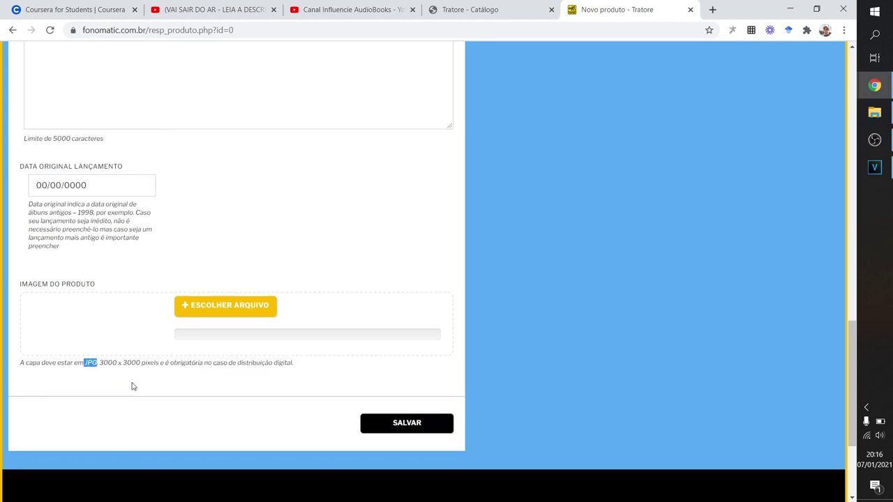
# Check over the basic data form, then open the commercial data and read the barcode requirement.
pyautogui.scroll(10, 209, 370)
pyautogui.scroll(3, 390, 474)
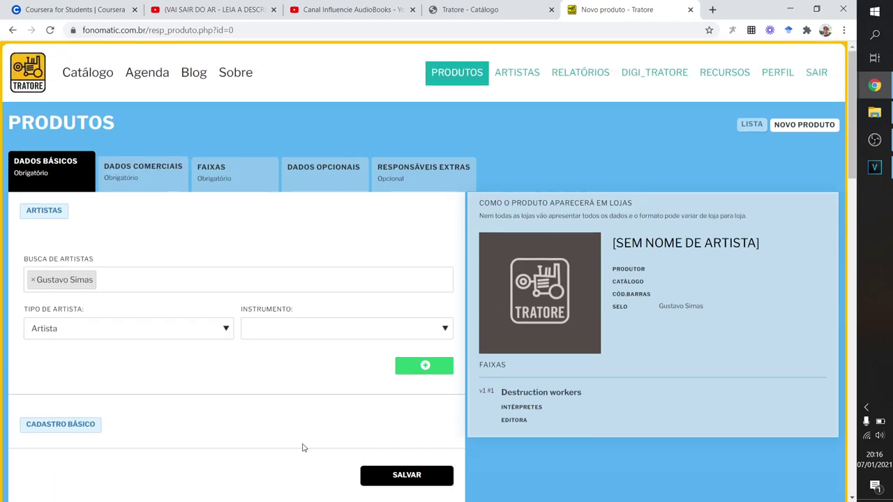
pyautogui.scroll(-10, 181, 311)
pyautogui.scroll(-3, 174, 321)
pyautogui.scroll(15, 175, 335)
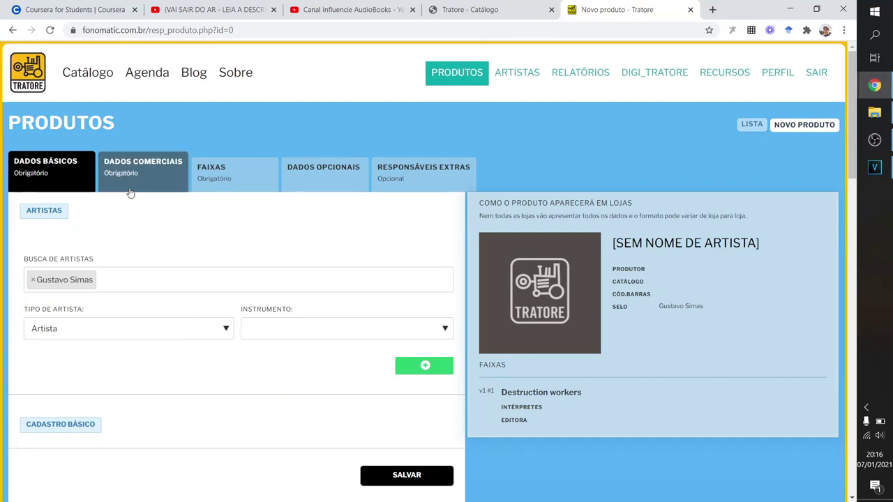
pyautogui.click(143, 170)
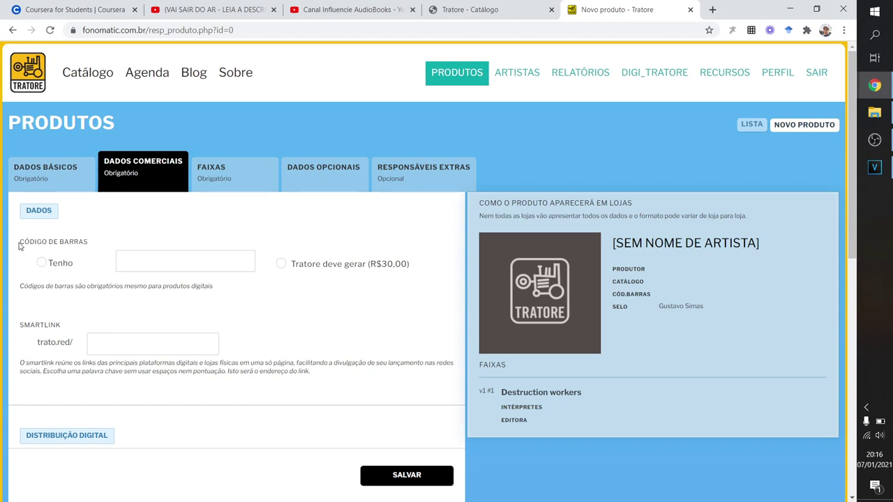
pyautogui.moveTo(19, 242); pyautogui.dragTo(83, 244)
pyautogui.click(98, 248)
pyautogui.moveTo(43, 286); pyautogui.dragTo(133, 298)
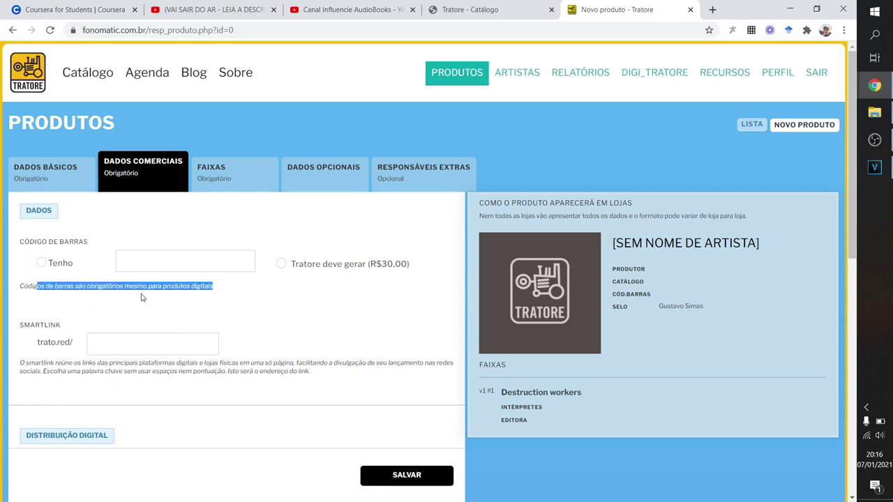
pyautogui.click(116, 308)
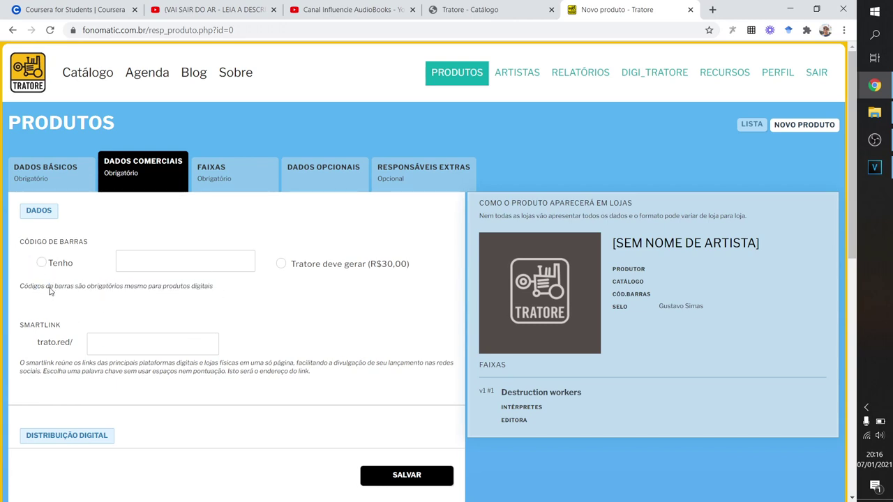
pyautogui.moveTo(45, 287); pyautogui.dragTo(58, 287)
# Choose to have Tratore generate the product's barcode for R$30,00.
pyautogui.click(43, 265)
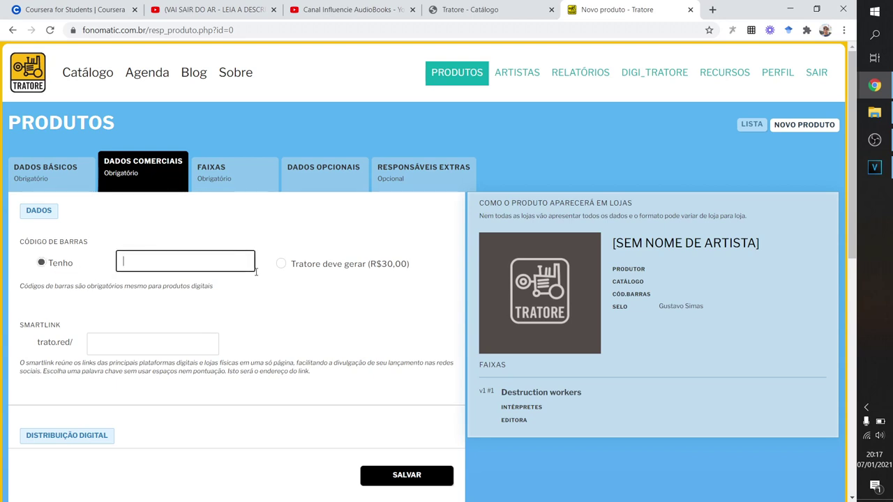
pyautogui.click(282, 267)
pyautogui.moveTo(381, 266); pyautogui.dragTo(407, 265)
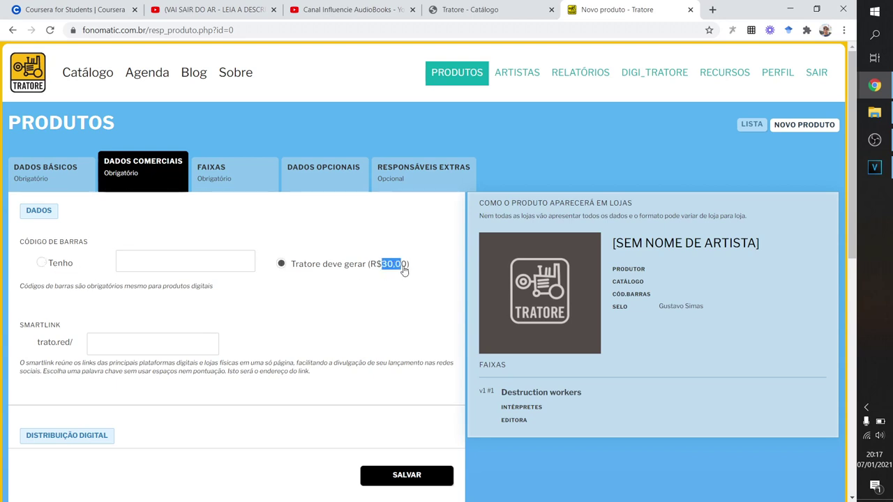
pyautogui.click(334, 297)
# Set the product's Smartlink keyword to albumetc after the trato.red/ address.
pyautogui.scroll(-1, 210, 307)
pyautogui.click(149, 285)
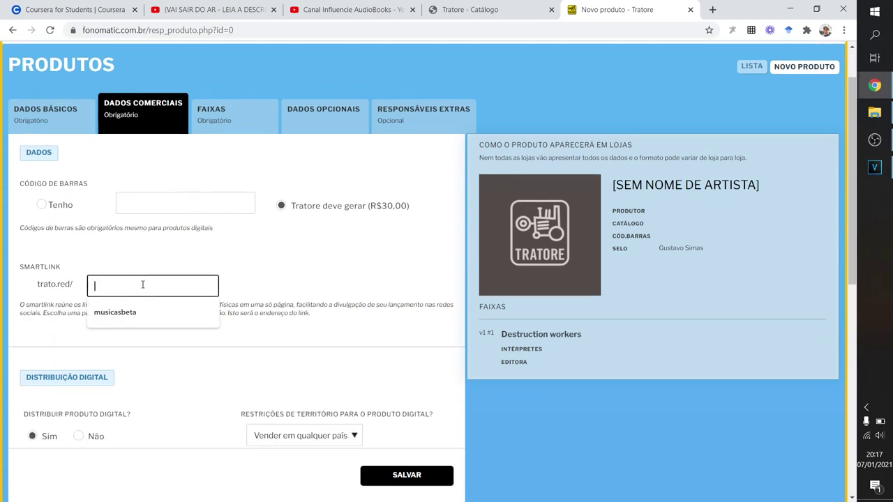
pyautogui.click(57, 263)
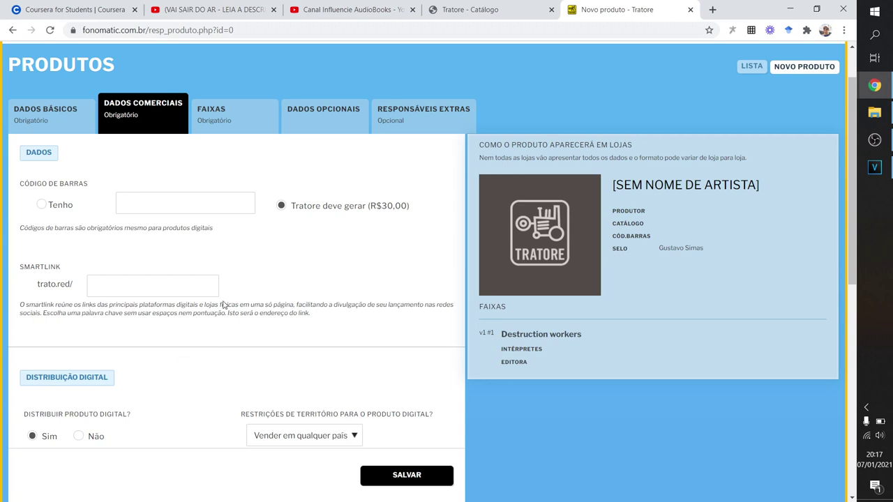
pyautogui.scroll(-1, 139, 315)
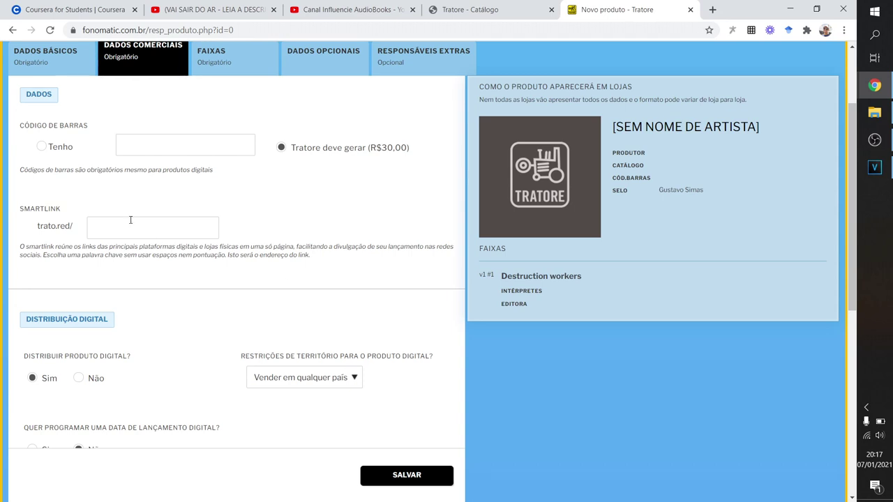
pyautogui.moveTo(37, 228); pyautogui.dragTo(71, 225)
pyautogui.scroll(-1, 104, 209)
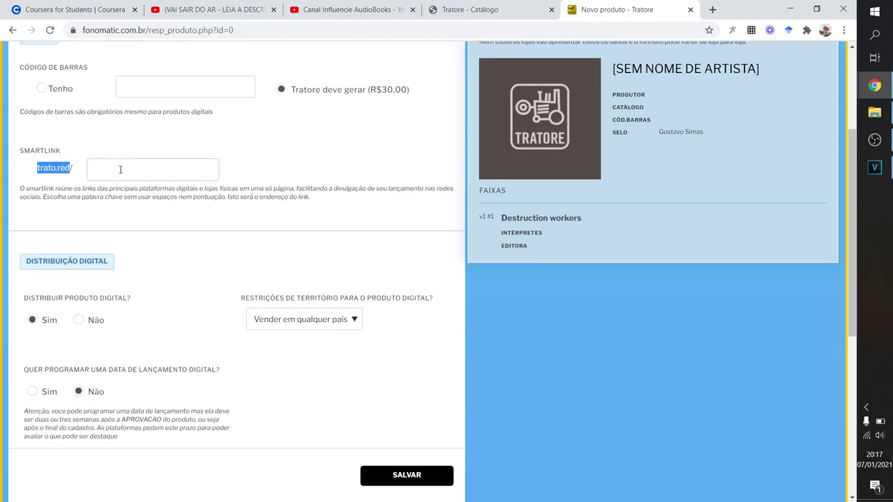
pyautogui.click(120, 170)
pyautogui.write('albumetc')
pyautogui.click(142, 197)
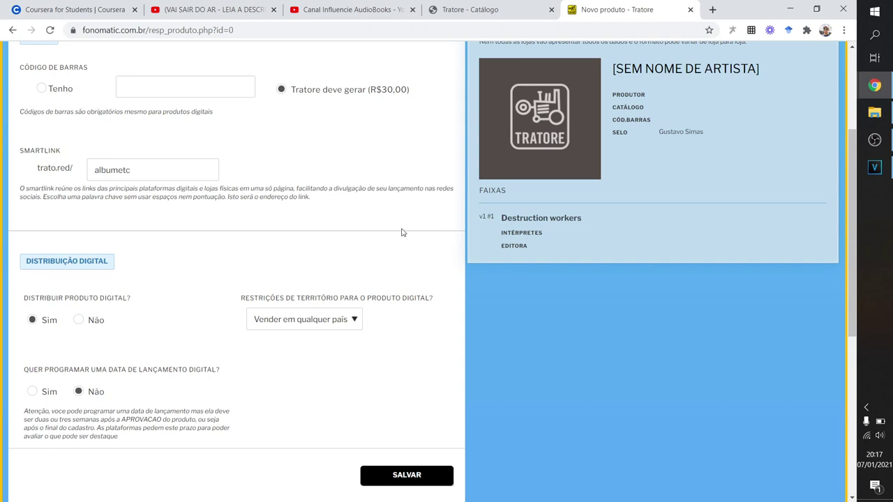
pyautogui.click(150, 173)
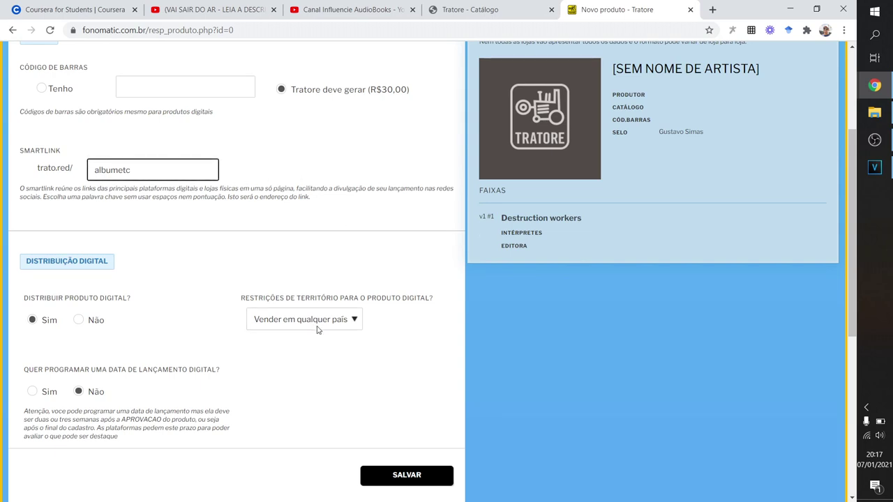
# Try the territory restrictions Vender com restrições and Vender só no Brasil for the digital product, then restore Vender em qualquer país.
pyautogui.scroll(-1, 79, 201)
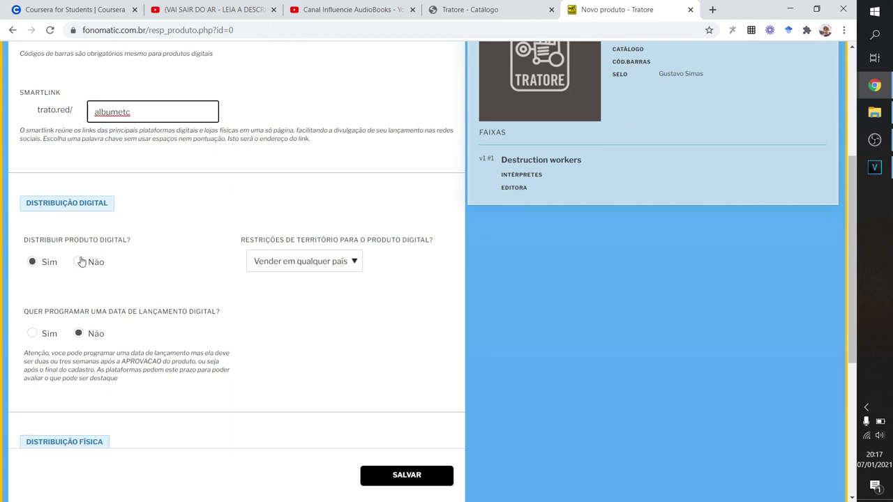
pyautogui.scroll(-1, 35, 267)
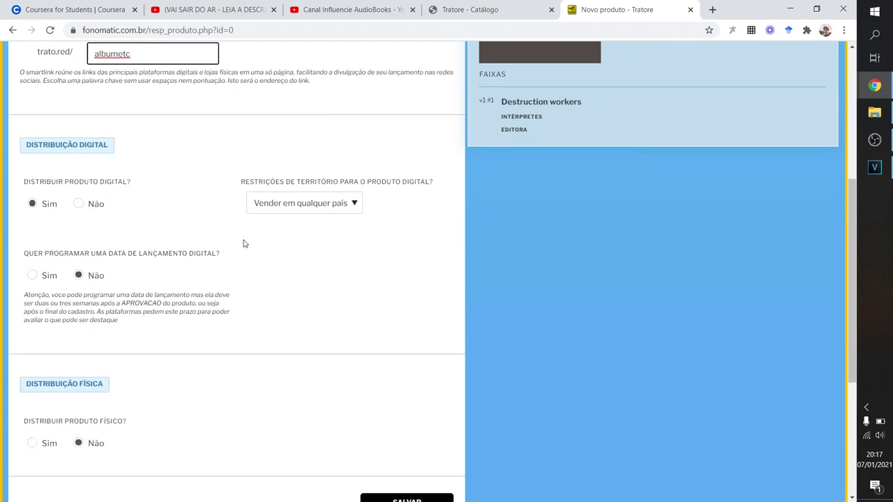
pyautogui.click(274, 209)
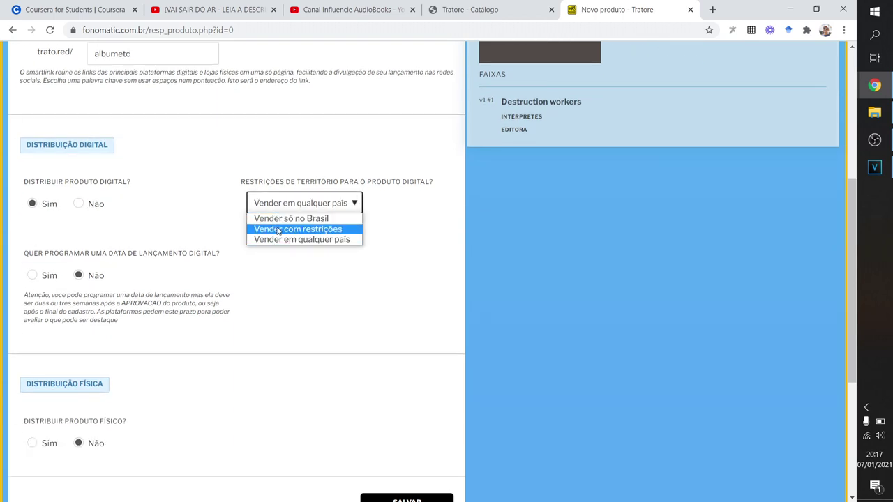
pyautogui.click(274, 228)
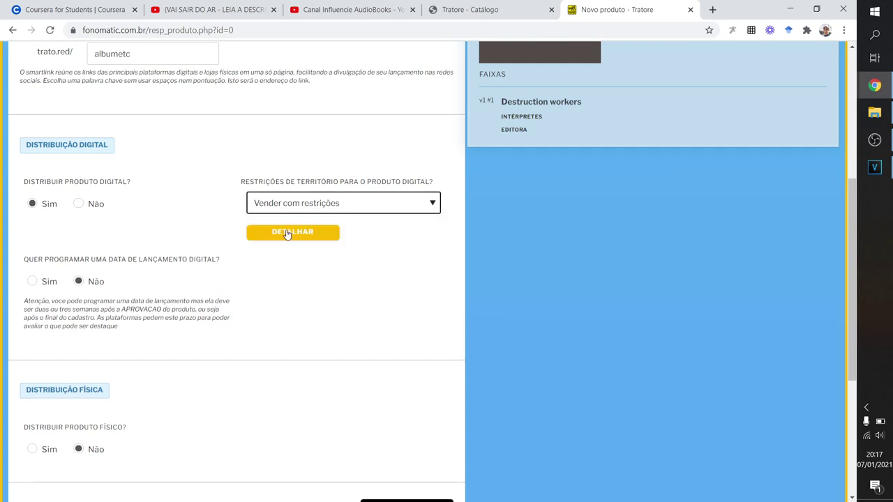
pyautogui.click(276, 209)
pyautogui.click(258, 229)
pyautogui.click(314, 209)
pyautogui.click(279, 218)
pyautogui.click(289, 210)
pyautogui.click(293, 239)
pyautogui.click(272, 222)
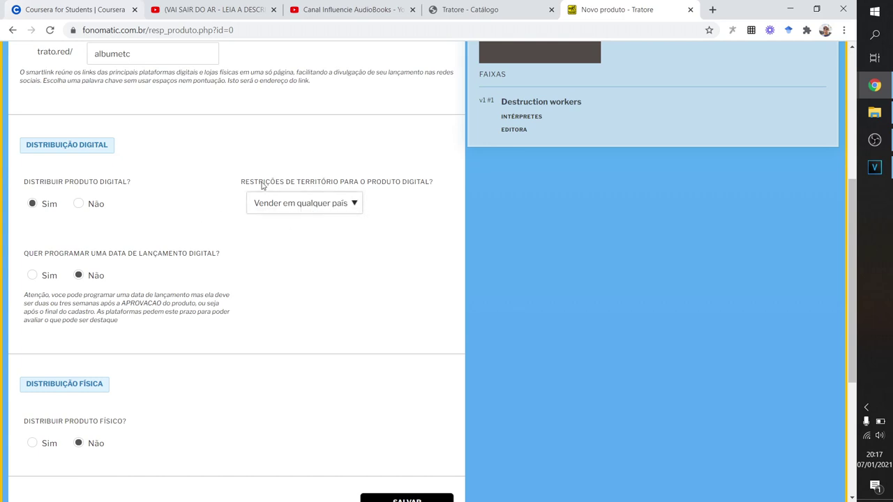
pyautogui.scroll(-1, 273, 175)
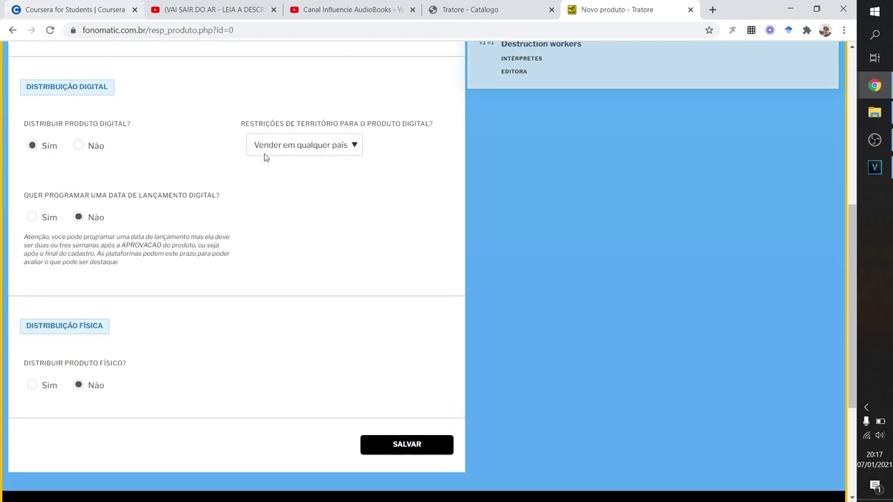
pyautogui.scroll(5, 253, 173)
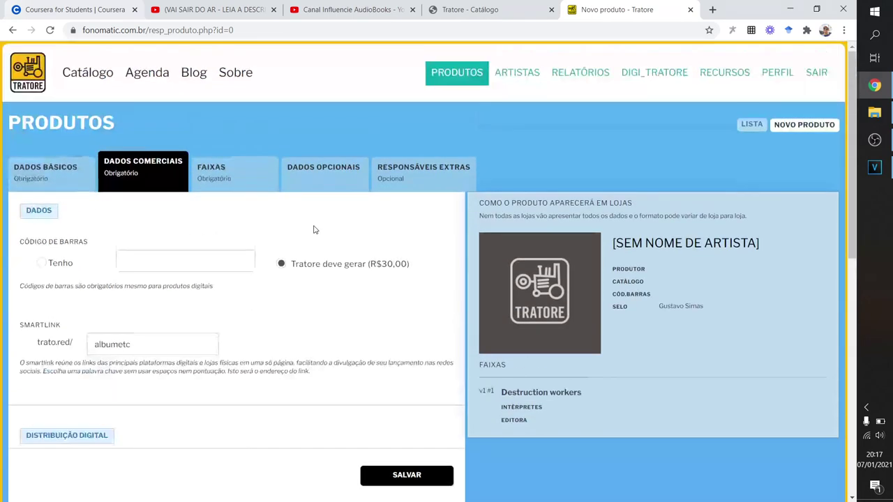
pyautogui.scroll(-5, 313, 230)
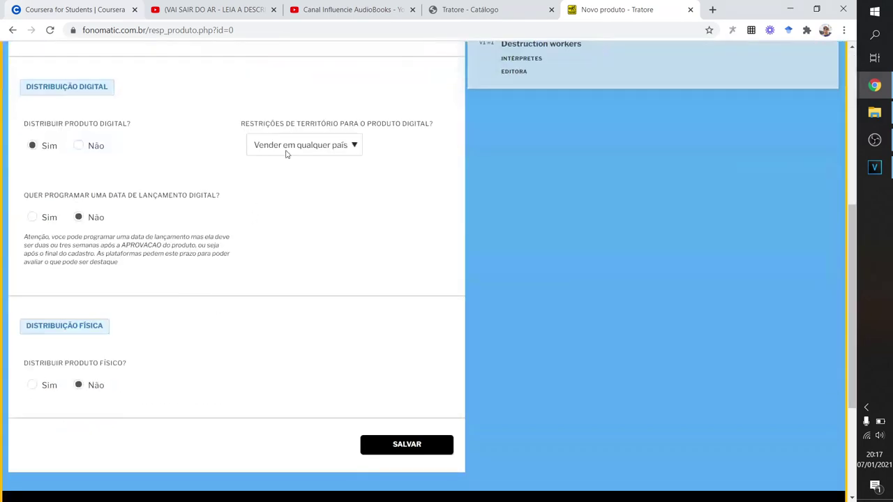
# Try scheduling a digital release date, then switch the scheduling back to Não.
pyautogui.click(32, 218)
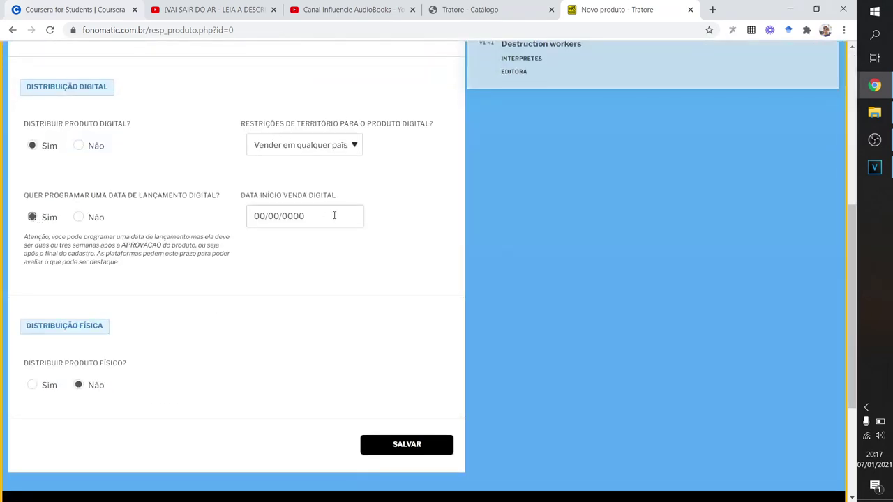
pyautogui.click(78, 217)
# Enable physical distribution for the product and look through its territory restriction options.
pyautogui.scroll(-1, 46, 241)
pyautogui.click(32, 324)
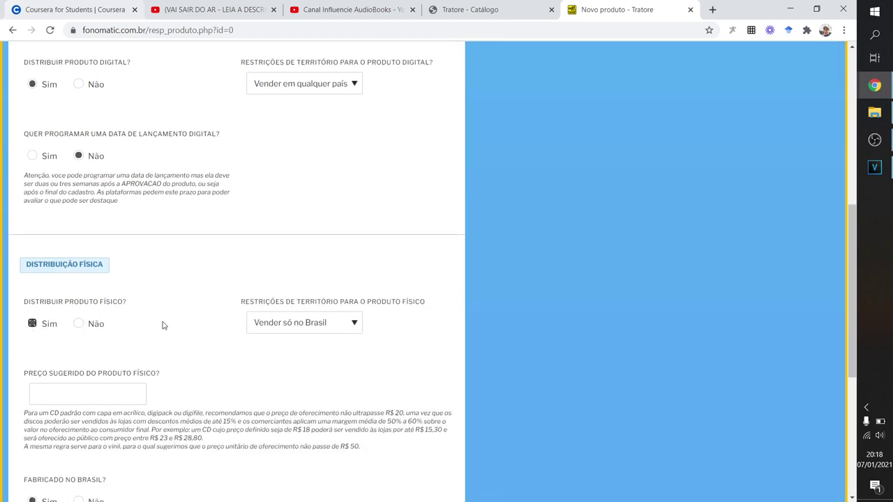
pyautogui.scroll(-2, 168, 321)
pyautogui.click(319, 218)
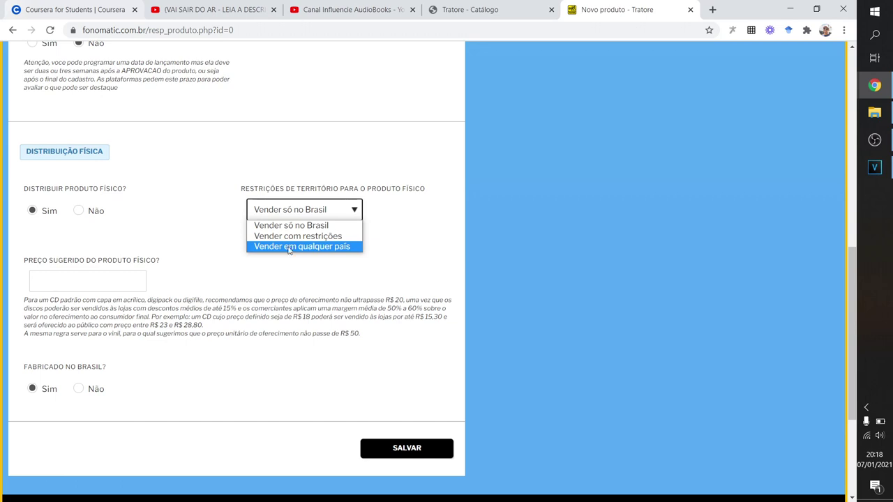
pyautogui.click(116, 281)
pyautogui.click(148, 251)
pyautogui.scroll(-1, 122, 279)
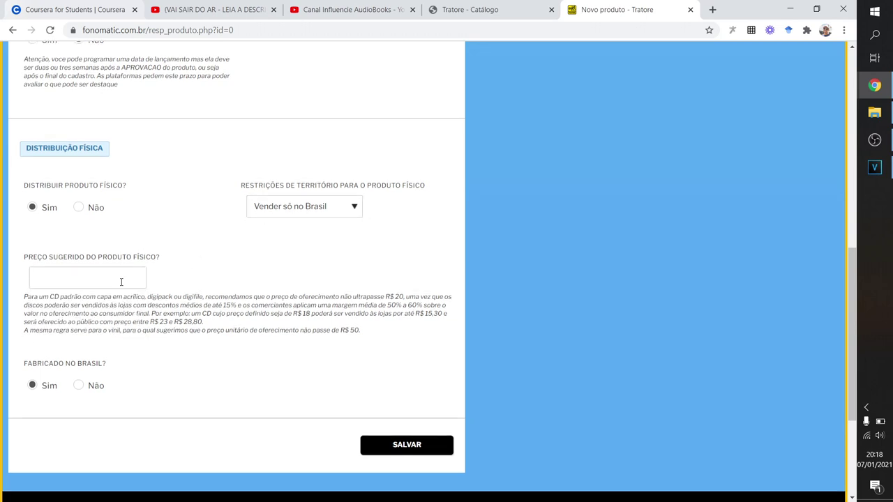
# Read the pricing recommendations for physical products, covering the suggested CD price, store margins and the vinyl price limit.
pyautogui.moveTo(26, 243); pyautogui.dragTo(179, 269)
pyautogui.click(159, 275)
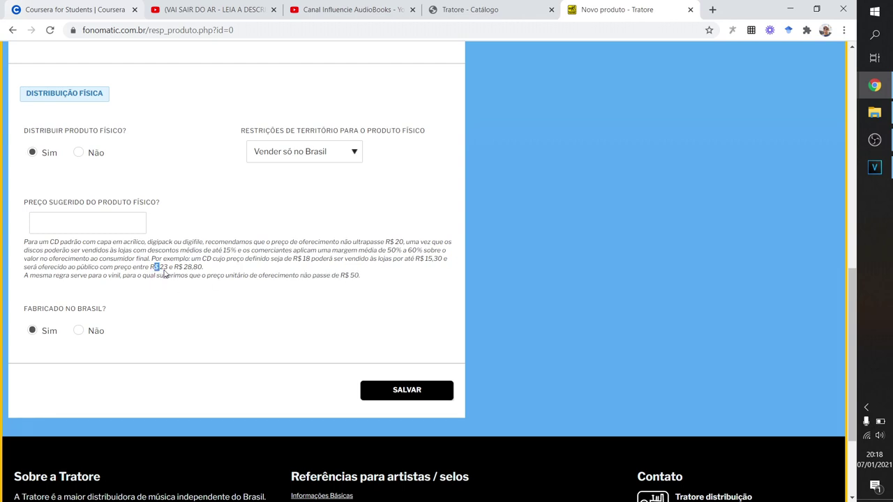
pyautogui.moveTo(298, 264); pyautogui.dragTo(314, 263)
pyautogui.click(380, 244)
pyautogui.moveTo(384, 244); pyautogui.dragTo(404, 244)
pyautogui.moveTo(149, 268); pyautogui.dragTo(154, 268)
pyautogui.click(207, 249)
pyautogui.doubleClick(227, 250)
pyautogui.keyDown('shift'); pyautogui.click(337, 258); pyautogui.keyUp('shift')
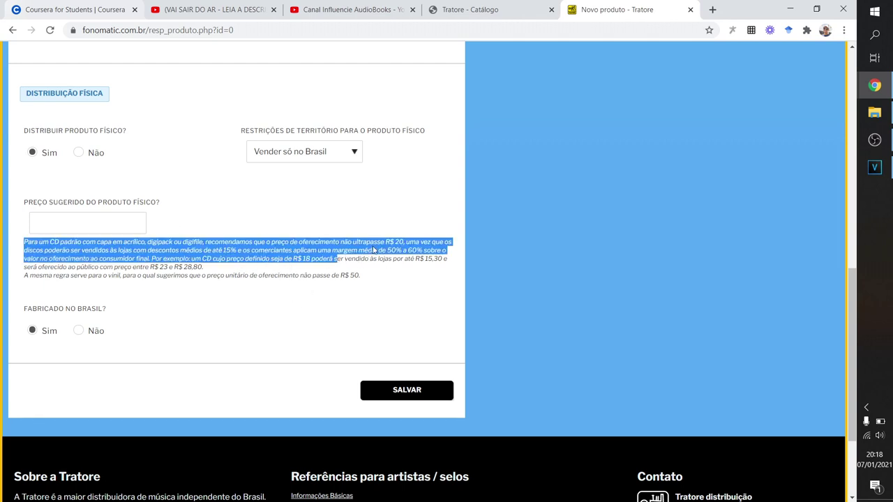
pyautogui.click(374, 250)
pyautogui.doubleClick(382, 251)
pyautogui.click(401, 258)
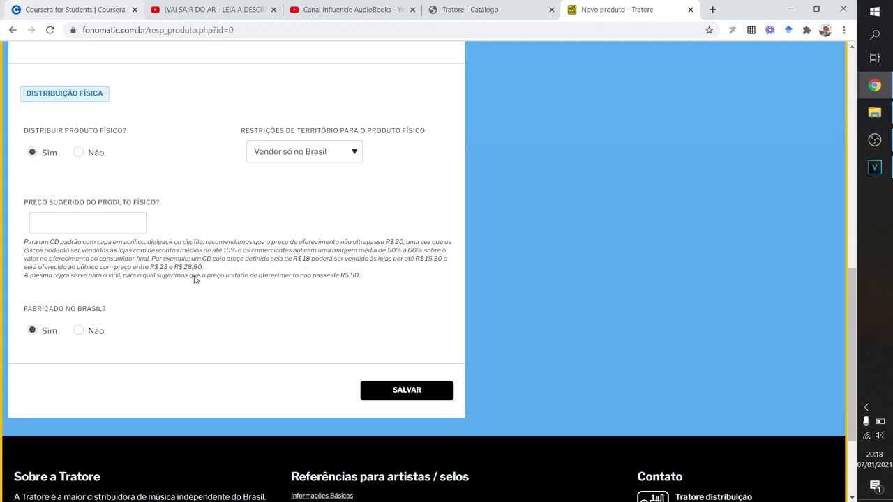
pyautogui.doubleClick(389, 242)
pyautogui.click(383, 253)
pyautogui.moveTo(387, 244); pyautogui.dragTo(401, 246)
pyautogui.doubleClick(352, 276)
pyautogui.click(354, 298)
# Set the physical product's suggested price to 30 and mark it as manufactured in Brazil.
pyautogui.click(91, 214)
pyautogui.write('30')
pyautogui.click(88, 246)
pyautogui.scroll(-1, 84, 316)
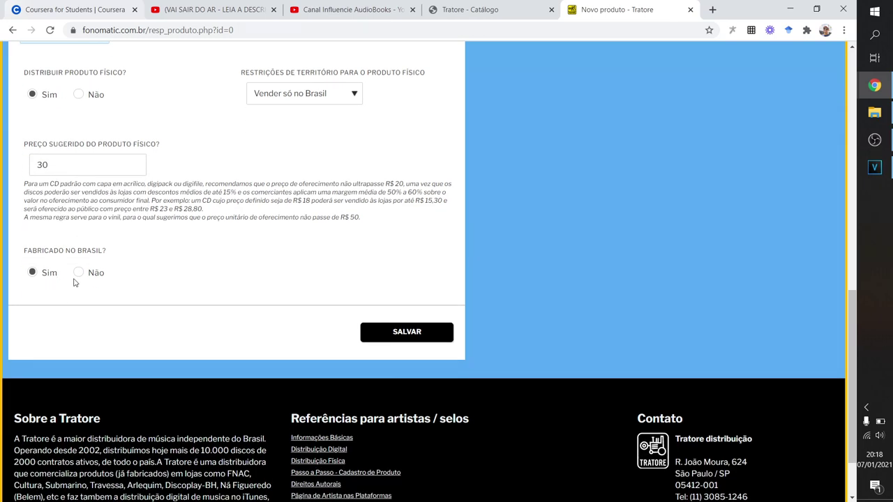
pyautogui.click(93, 275)
pyautogui.click(32, 272)
# Check over the commercial data, then open the product's mandatory track section.
pyautogui.scroll(15, 416, 361)
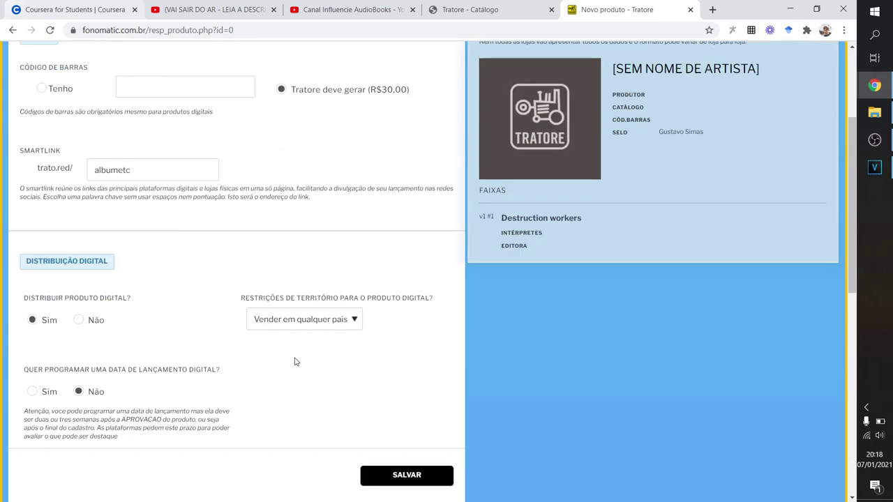
pyautogui.click(407, 475)
pyautogui.scroll(-8, 128, 160)
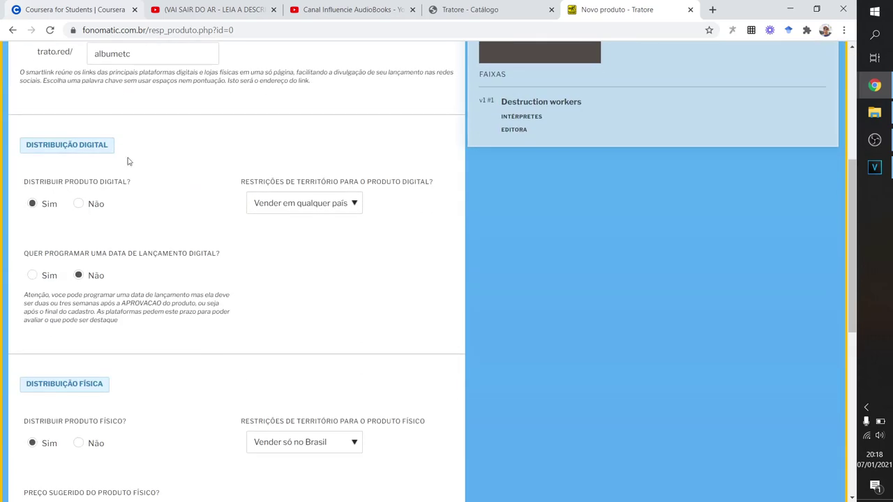
pyautogui.scroll(8, 233, 278)
pyautogui.click(215, 174)
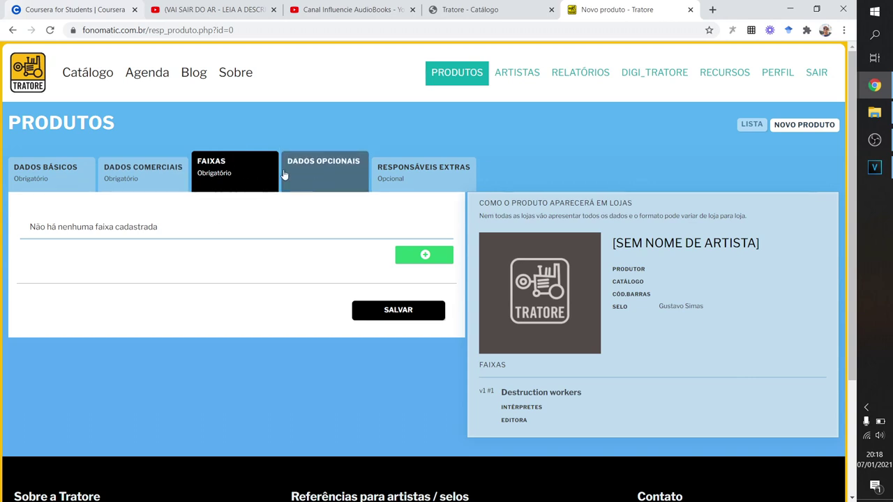
# Enter GS02 as the catalogue number in the optional data, following the numbering examples given.
pyautogui.click(335, 187)
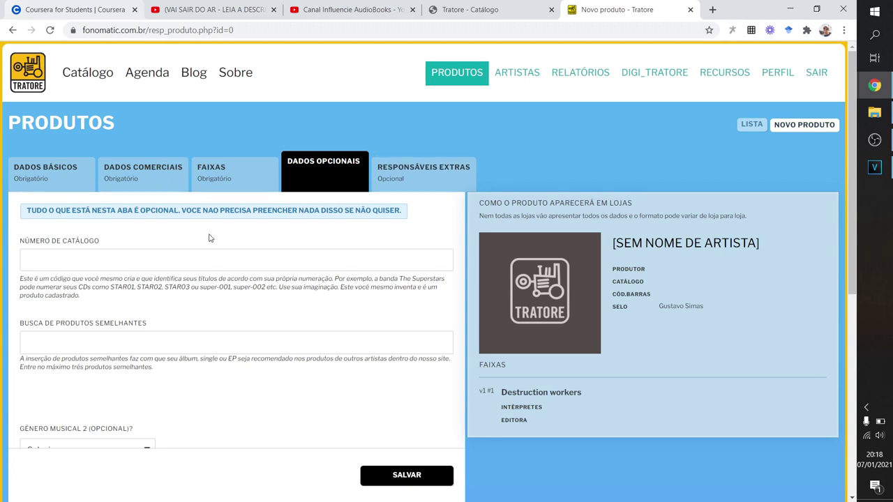
pyautogui.click(95, 258)
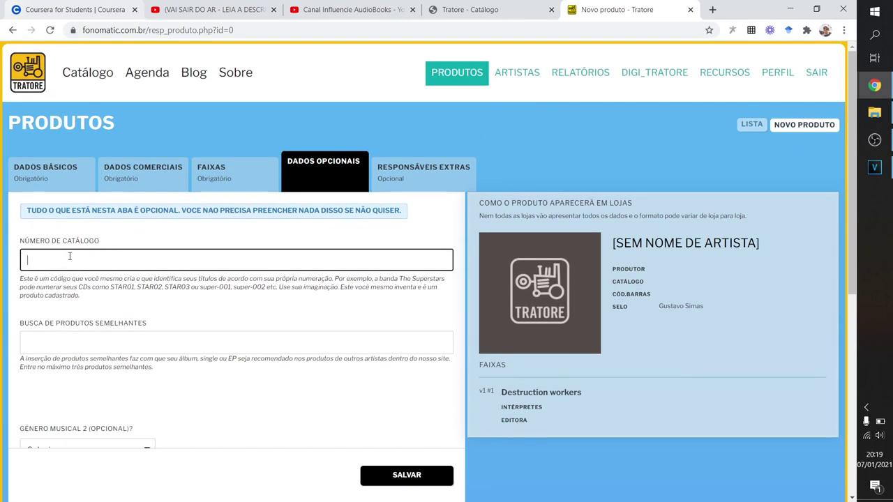
pyautogui.click(70, 257)
pyautogui.click(219, 290)
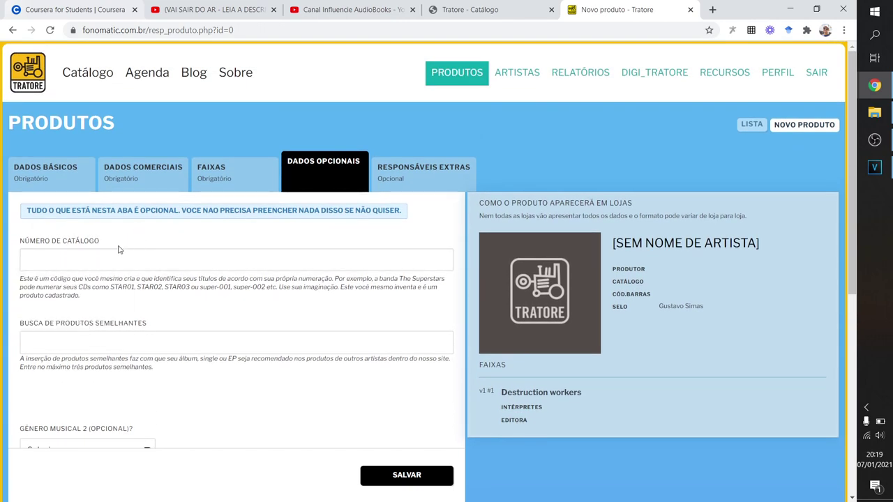
pyautogui.click(144, 264)
pyautogui.click(42, 285)
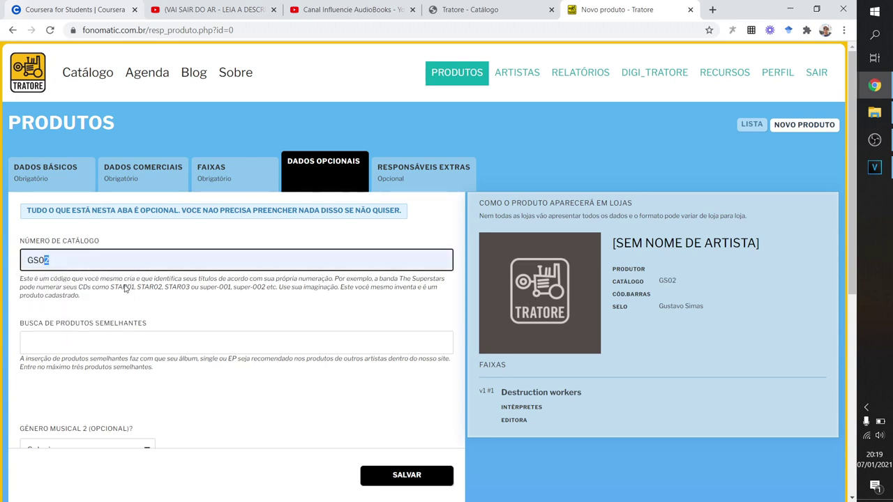
pyautogui.moveTo(51, 260); pyautogui.dragTo(47, 261)
pyautogui.write('2')
pyautogui.click(109, 299)
pyautogui.moveTo(108, 288); pyautogui.dragTo(154, 289)
pyautogui.click(159, 290)
pyautogui.scroll(-2, 293, 334)
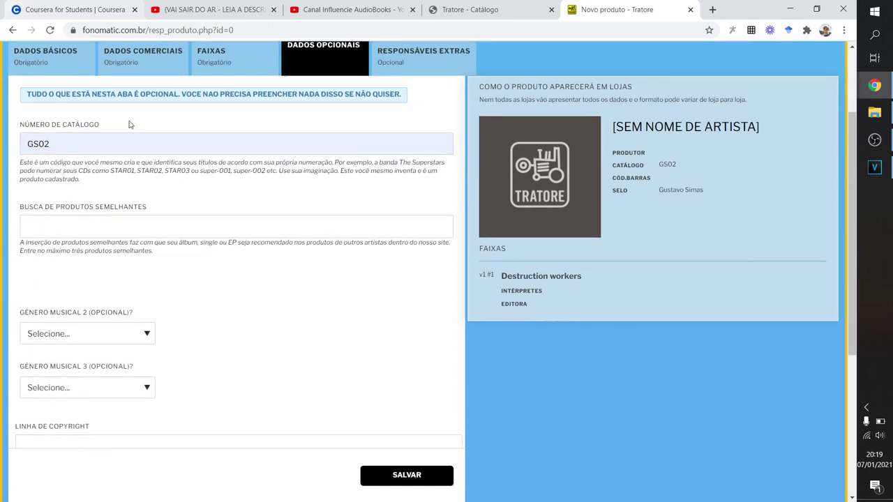
pyautogui.click(104, 218)
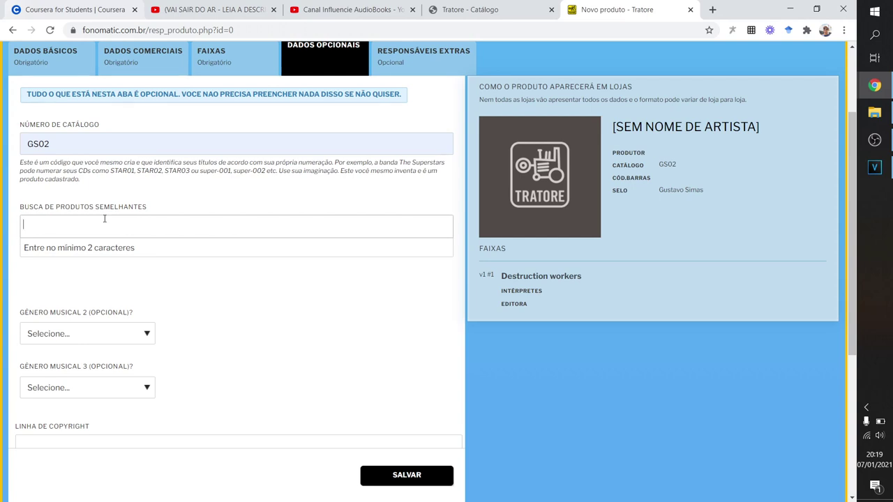
pyautogui.write('char')
pyautogui.press('BackSpace')
pyautogui.press('BackSpace')
pyautogui.press('BackSpace')
pyautogui.press('BackSpace')
pyautogui.click(55, 237)
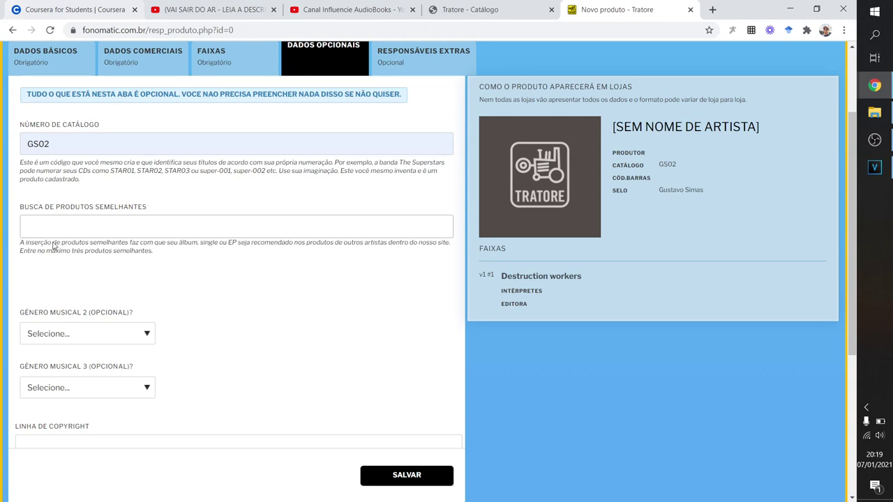
# Search the similar products for joao gilberto and add Hanna / O Amor é Bossa Nova Homenagem A João Gilberto.
pyautogui.click(62, 231)
pyautogui.write('joa')
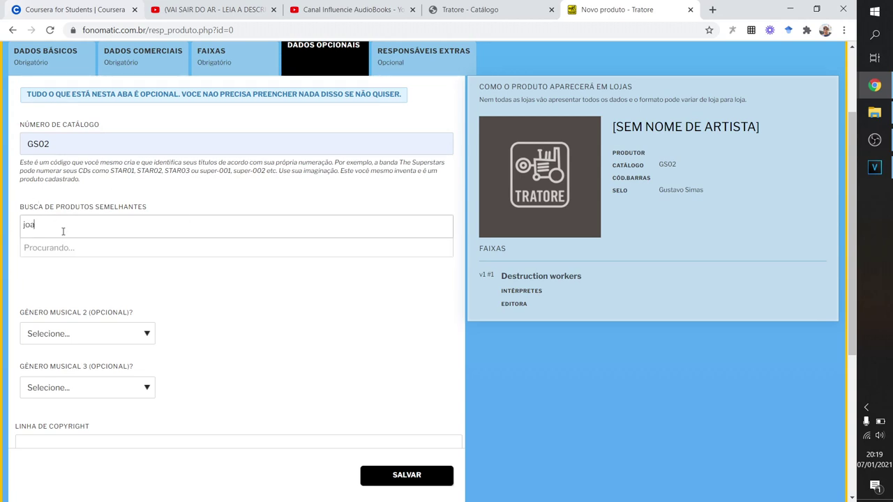
pyautogui.write('o gilberto')
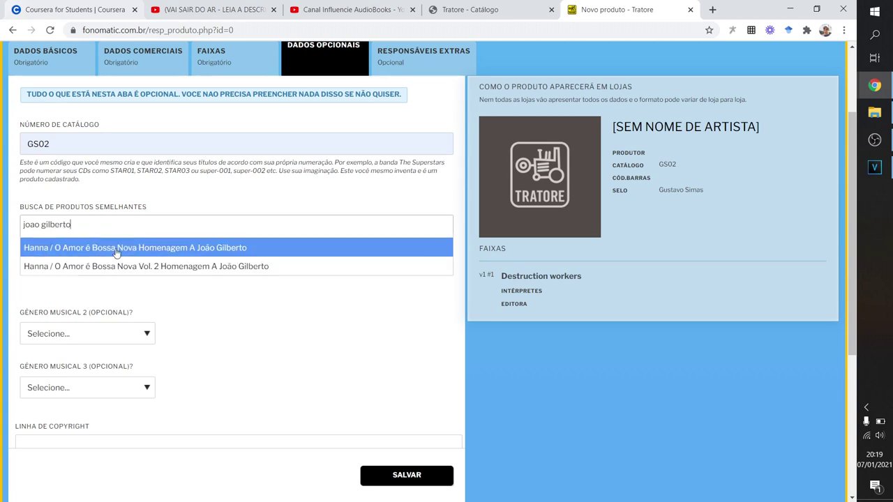
pyautogui.click(43, 251)
pyautogui.moveTo(37, 291); pyautogui.dragTo(108, 304)
pyautogui.click(109, 304)
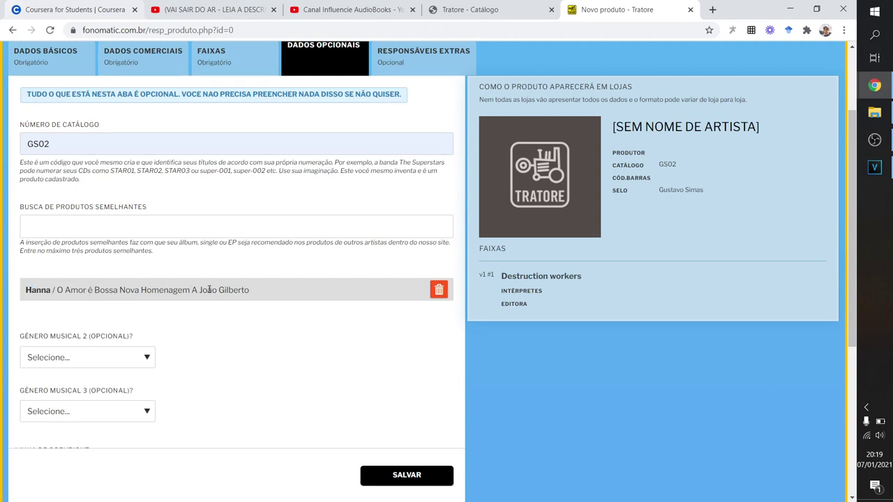
pyautogui.scroll(2, 461, 359)
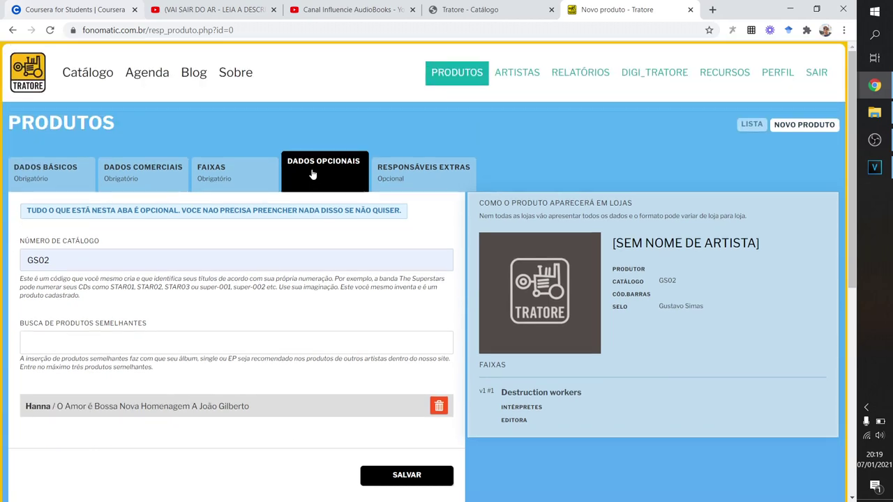
pyautogui.scroll(-2, 56, 171)
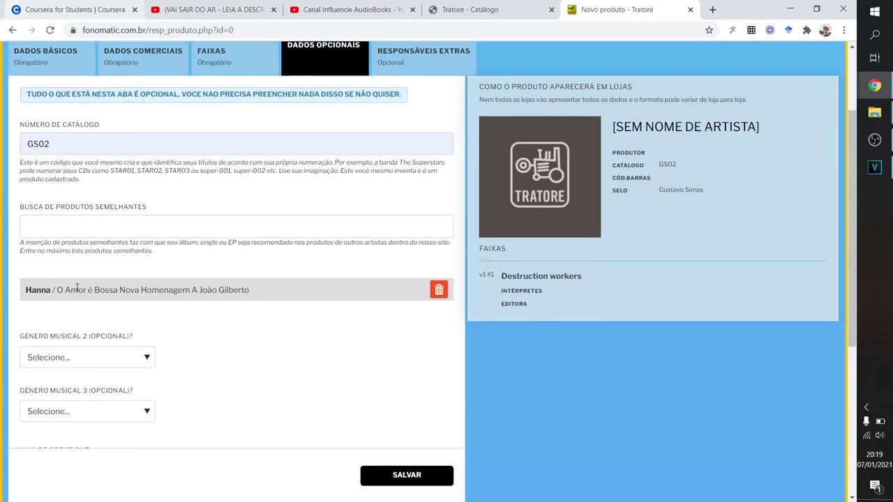
pyautogui.moveTo(57, 289); pyautogui.dragTo(108, 279)
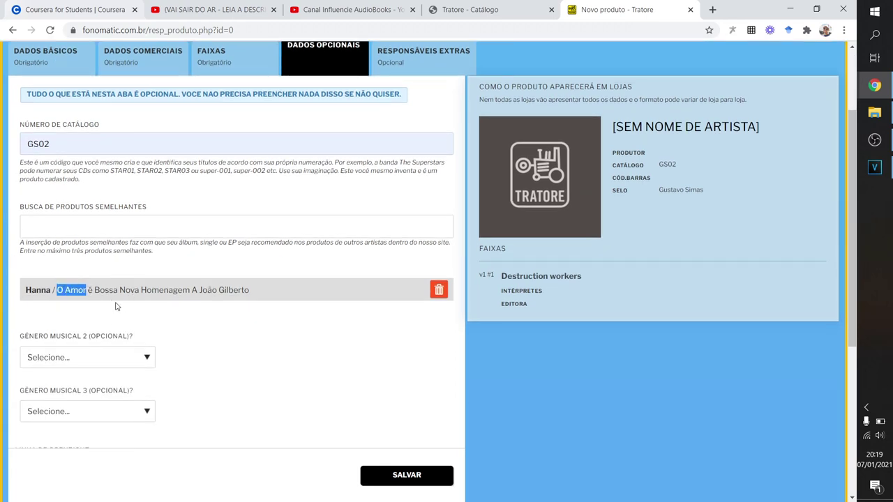
pyautogui.click(116, 306)
pyautogui.scroll(-1, 112, 293)
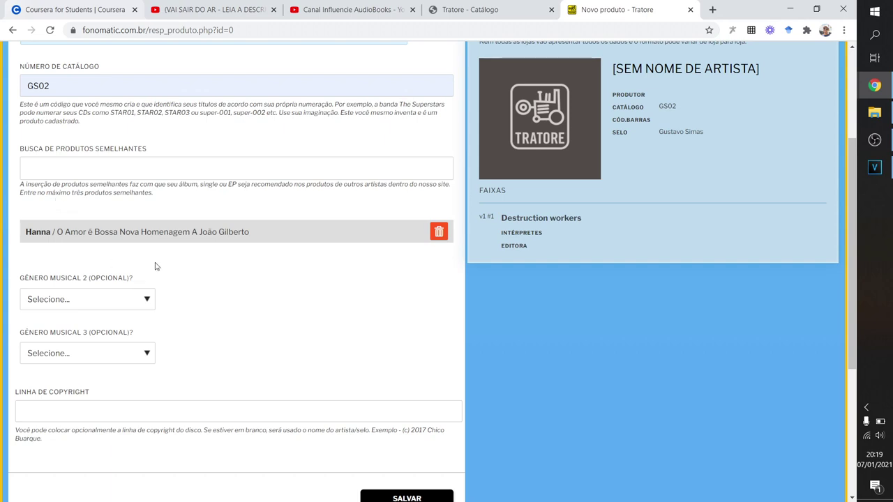
pyautogui.click(74, 175)
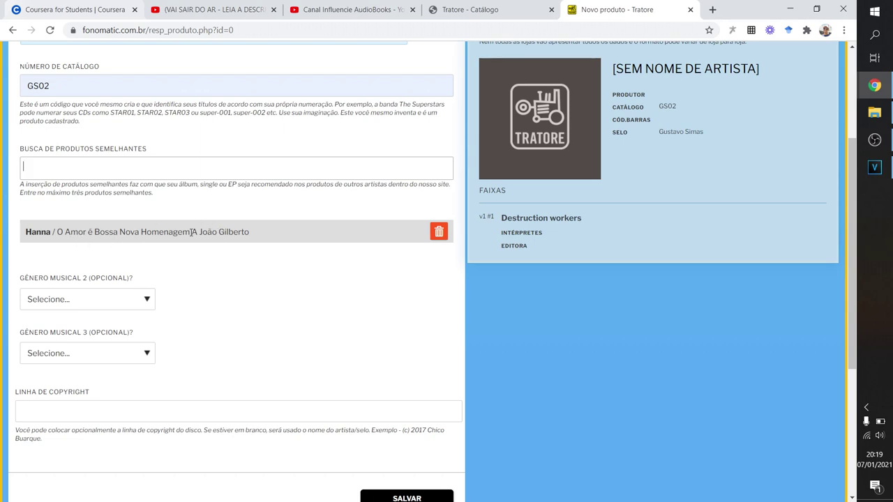
# Look through the choices for the optional second and third musical genres.
pyautogui.scroll(-1, 99, 245)
pyautogui.scroll(-1, 74, 245)
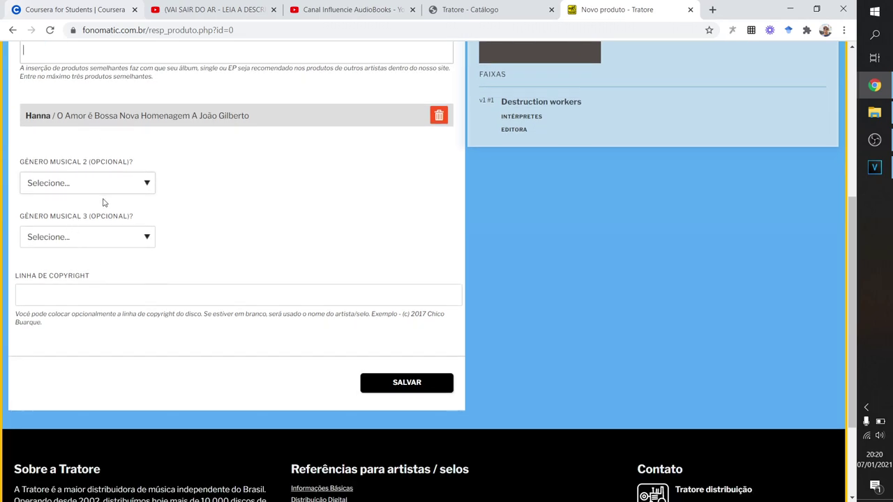
pyautogui.click(114, 191)
pyautogui.click(181, 195)
pyautogui.click(158, 207)
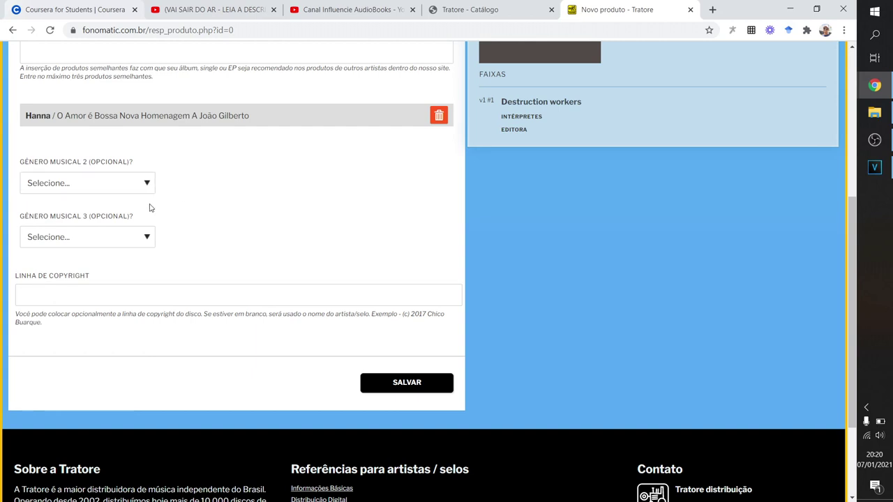
pyautogui.click(116, 191)
pyautogui.press('Escape')
pyautogui.click(79, 243)
pyautogui.scroll(-5, 98, 322)
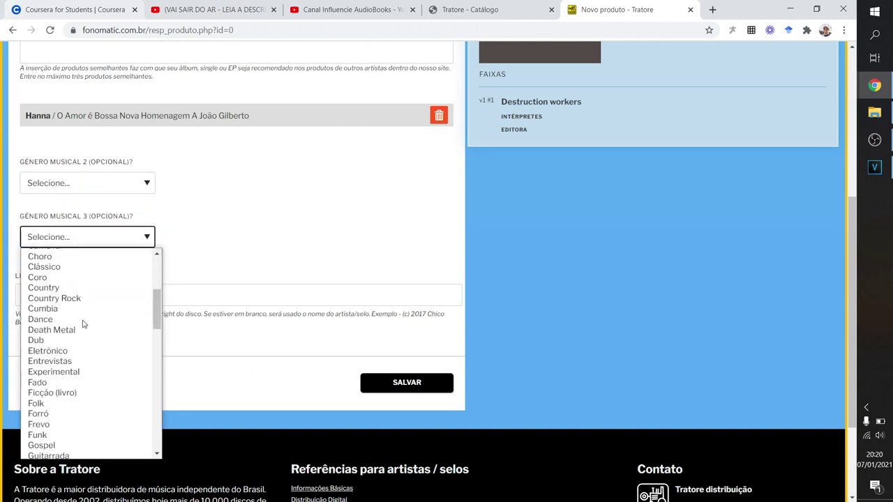
pyautogui.scroll(-5, 98, 323)
pyautogui.click(256, 219)
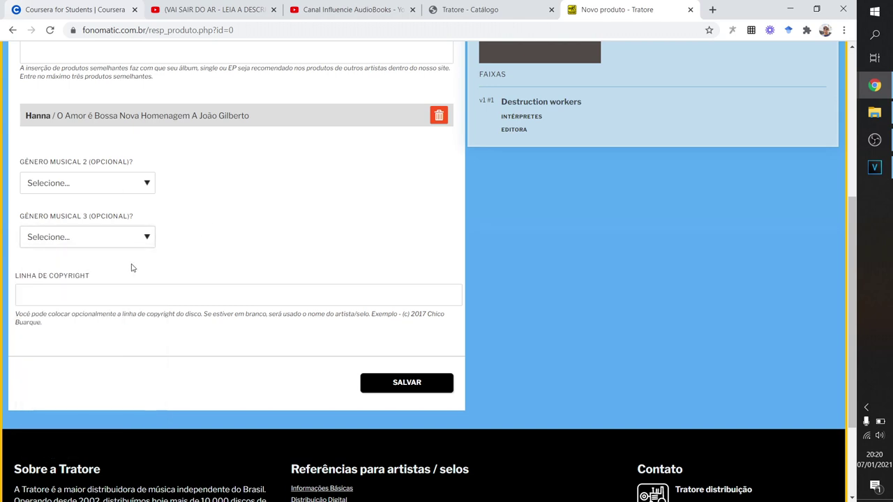
# Read how the optional copyright line works and examine its example format.
pyautogui.click(66, 296)
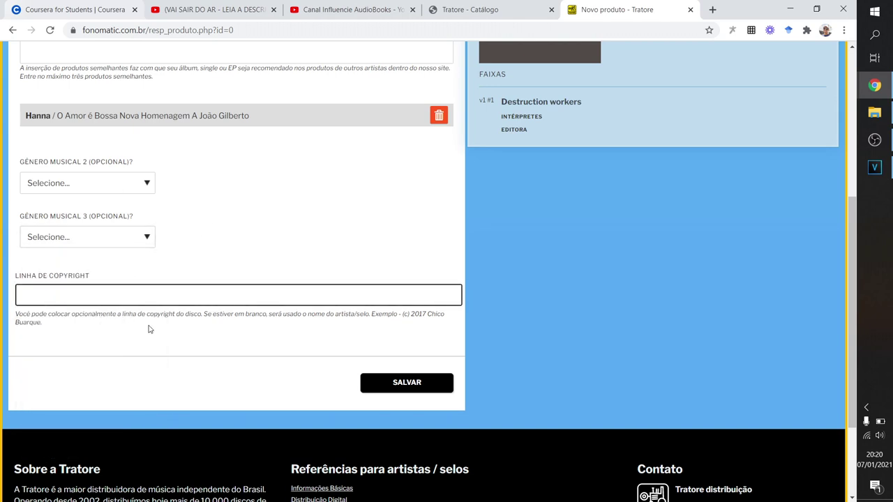
pyautogui.click(175, 337)
pyautogui.moveTo(339, 318); pyautogui.dragTo(424, 318)
pyautogui.click(429, 323)
pyautogui.click(425, 318)
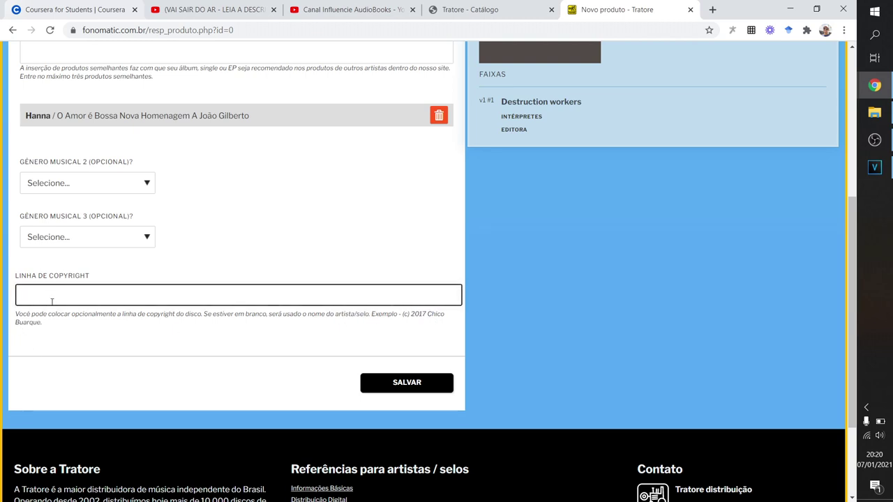
pyautogui.moveTo(427, 317); pyautogui.dragTo(433, 318)
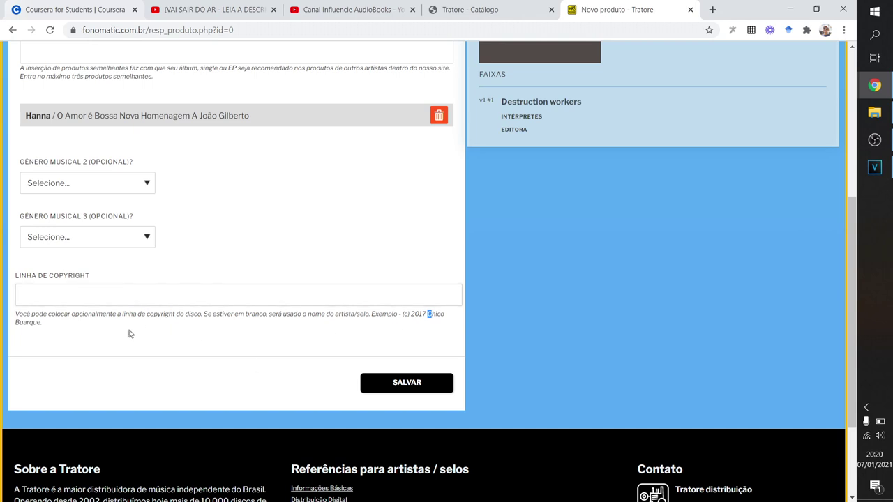
pyautogui.click(200, 361)
pyautogui.click(76, 304)
# Open the extra payees section and examine the payee search and percentage fields for splitting the payment.
pyautogui.scroll(5, 76, 303)
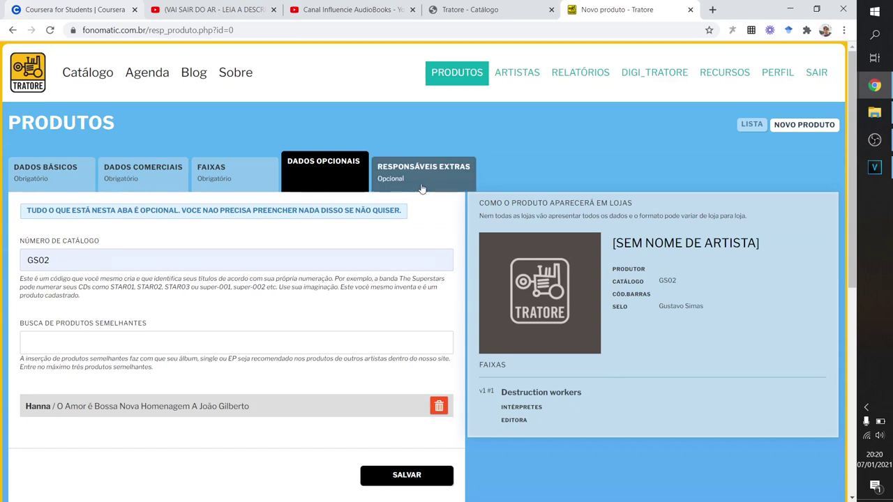
pyautogui.moveTo(391, 179); pyautogui.dragTo(379, 174)
pyautogui.click(91, 305)
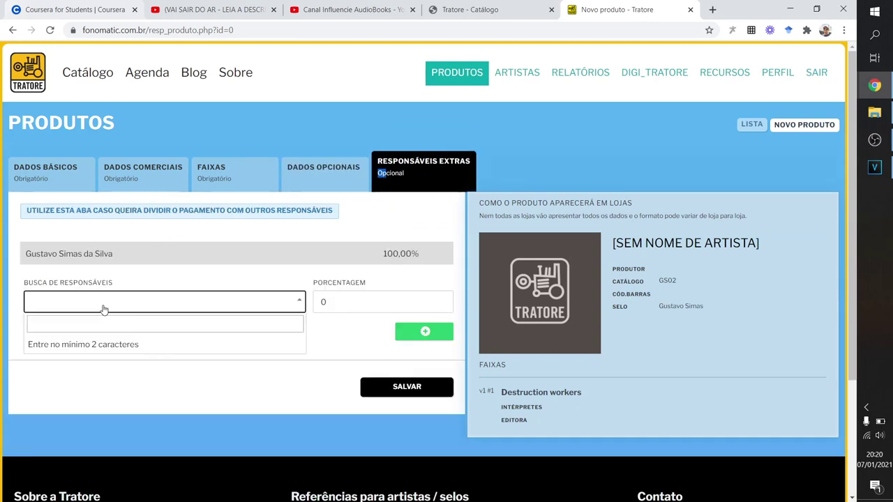
pyautogui.click(54, 313)
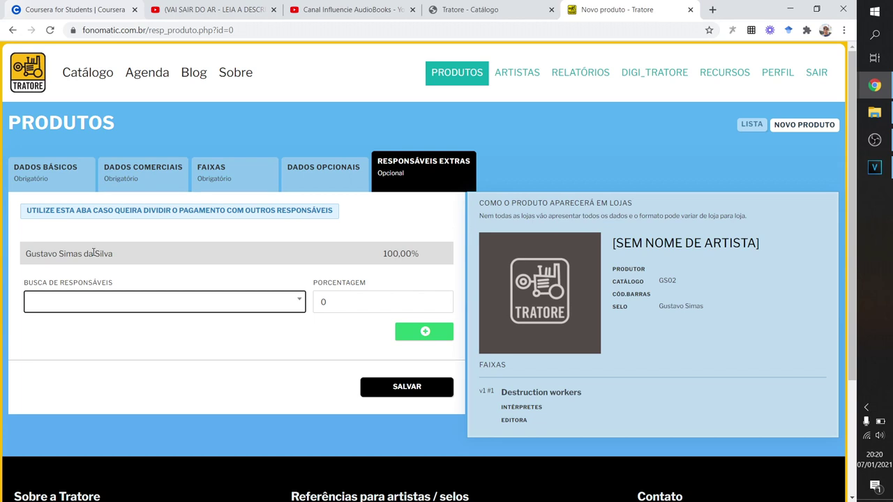
pyautogui.click(326, 301)
pyautogui.click(160, 309)
pyautogui.click(169, 286)
pyautogui.click(169, 286)
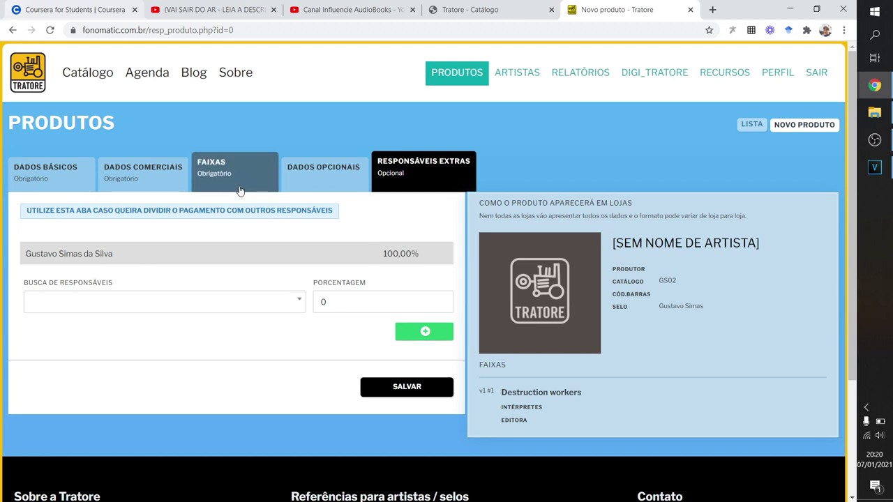
# Try to add a track to the product in the tracks section.
pyautogui.click(233, 171)
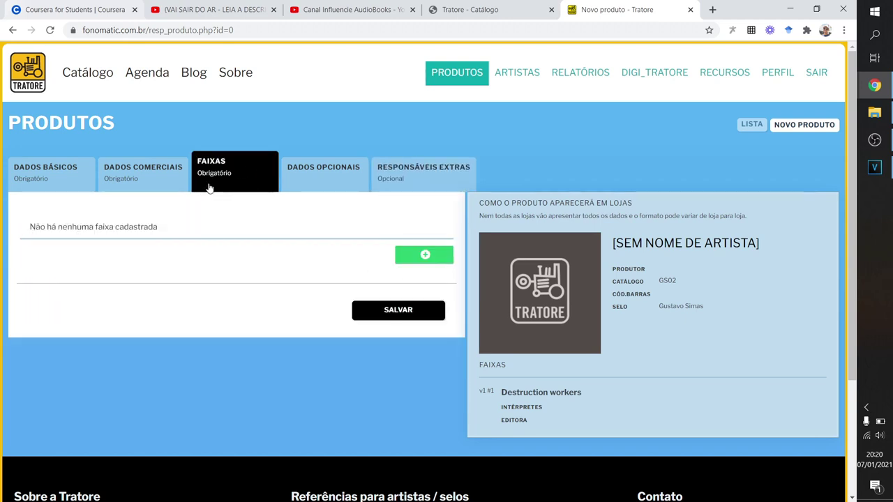
pyautogui.click(419, 256)
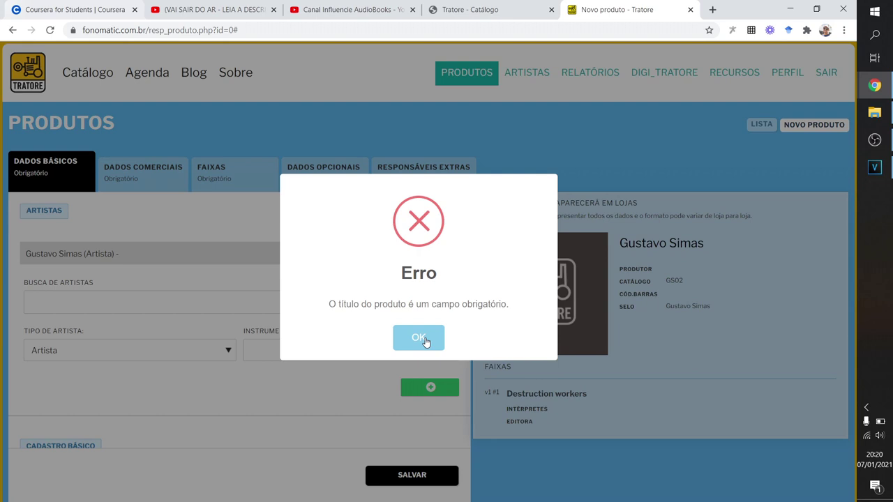
pyautogui.click(418, 336)
# Enter Titulo Album as the product title in the basic data and try to save the product.
pyautogui.click(207, 304)
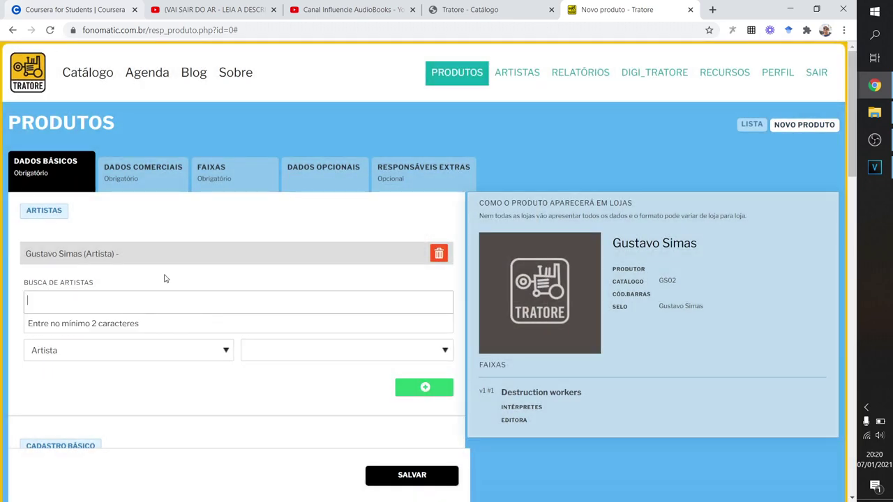
pyautogui.scroll(-3, 111, 335)
pyautogui.click(95, 262)
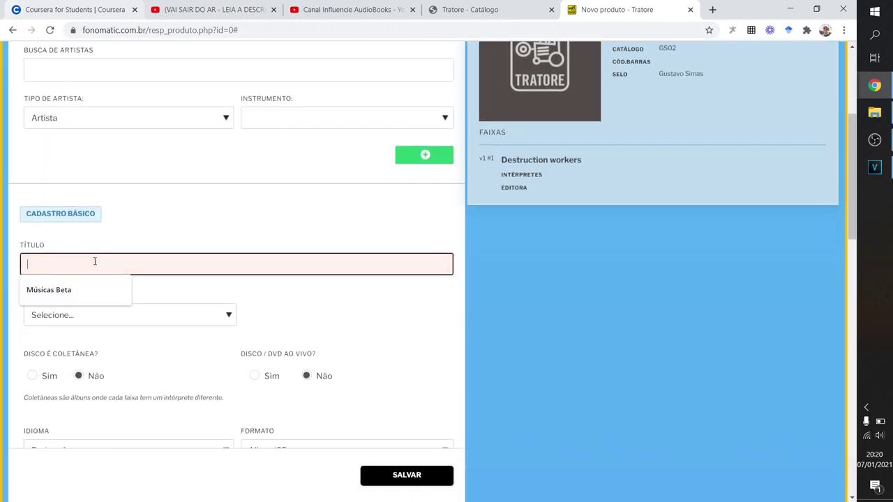
pyautogui.click(86, 289)
pyautogui.tripleClick(134, 273)
pyautogui.write('Ti')
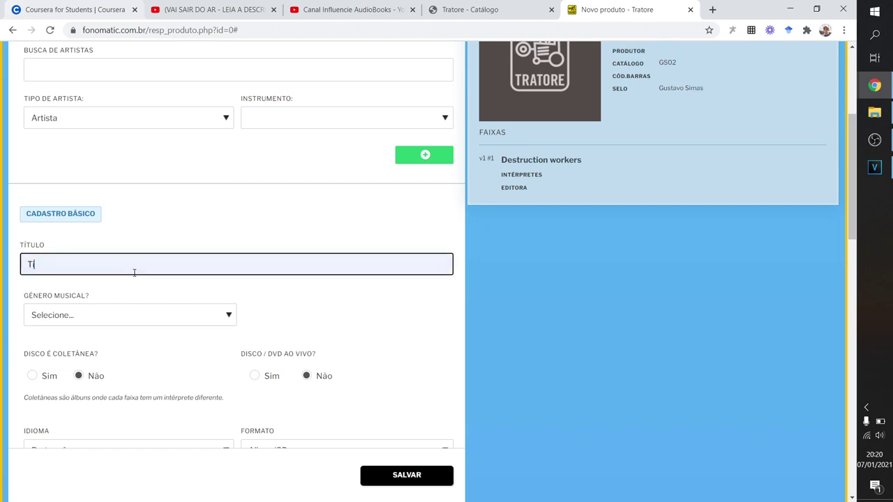
pyautogui.write('tulo Album')
pyautogui.click(387, 478)
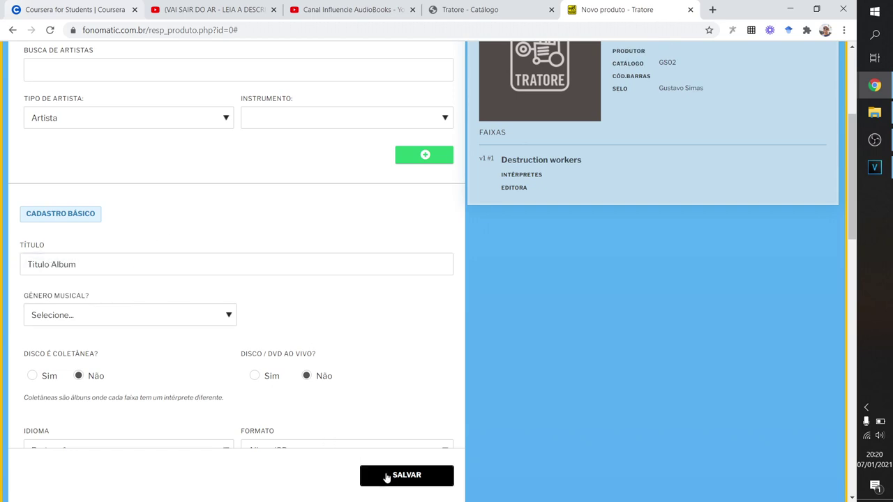
pyautogui.click(431, 335)
# Set the product's musical genre to Black Metal and save the product.
pyautogui.click(174, 317)
pyautogui.click(105, 137)
pyautogui.scroll(-3, 245, 384)
pyautogui.click(421, 478)
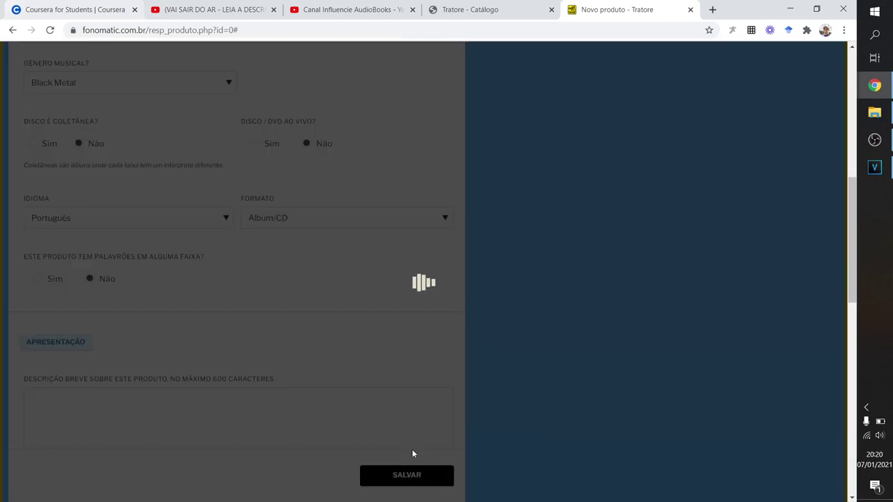
pyautogui.click(417, 301)
# Start a new track in the tracks section and read the note about not entering band members' names.
pyautogui.click(239, 183)
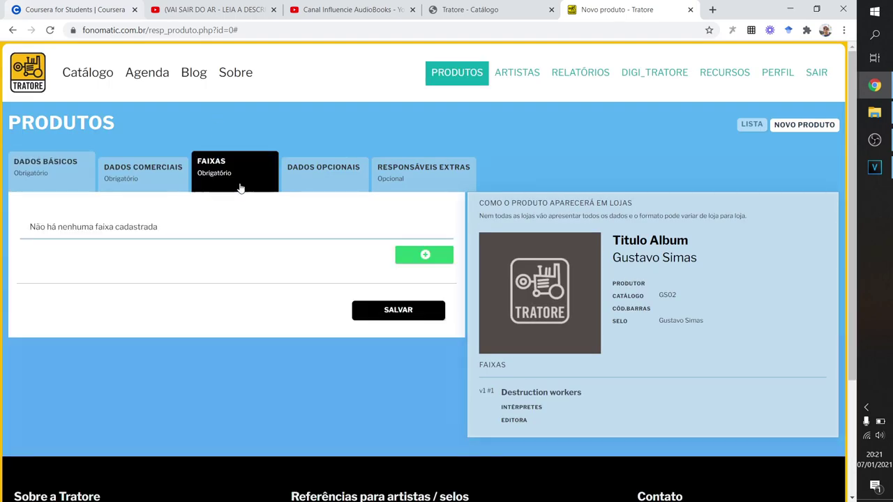
pyautogui.click(434, 257)
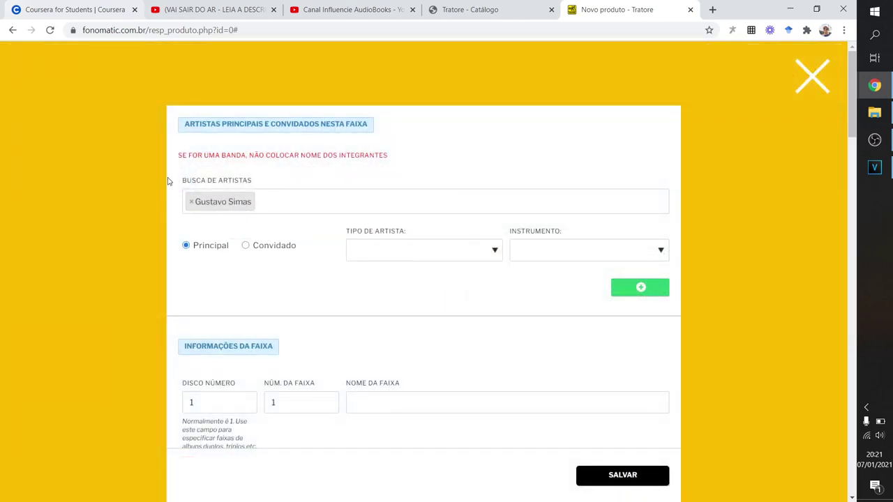
pyautogui.scroll(-1, 167, 181)
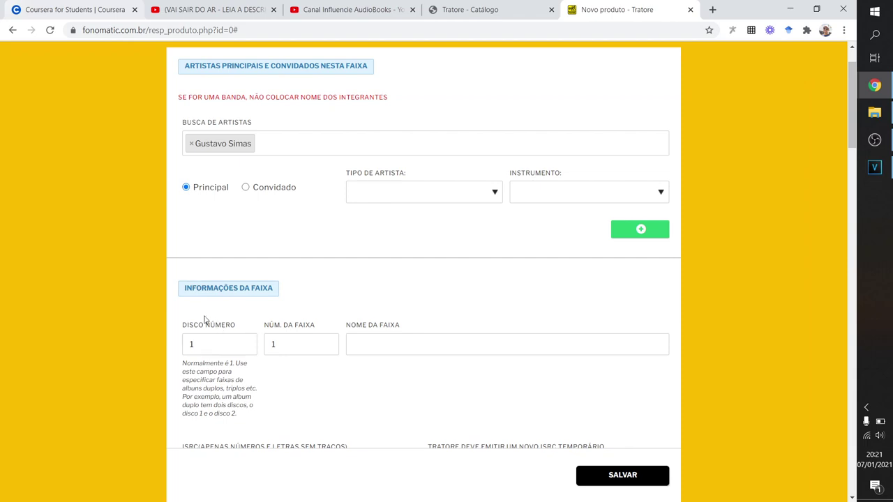
pyautogui.scroll(1, 216, 236)
pyautogui.moveTo(183, 154); pyautogui.dragTo(398, 157)
pyautogui.click(342, 161)
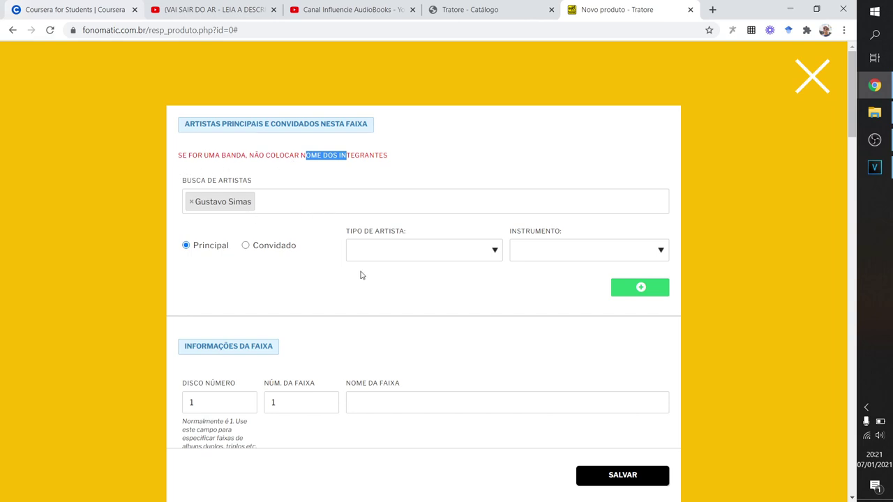
# Add the prefilled artist to the track as Principal with artist type Artista and no instrument.
pyautogui.click(388, 250)
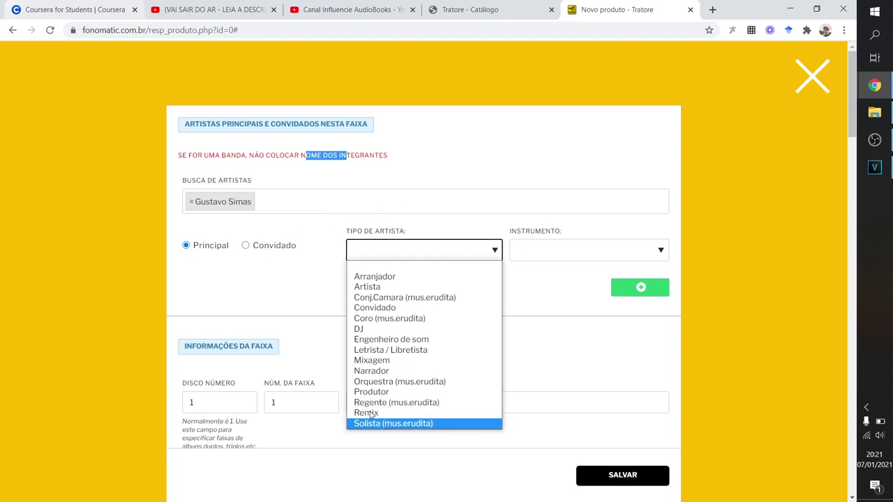
pyautogui.click(366, 288)
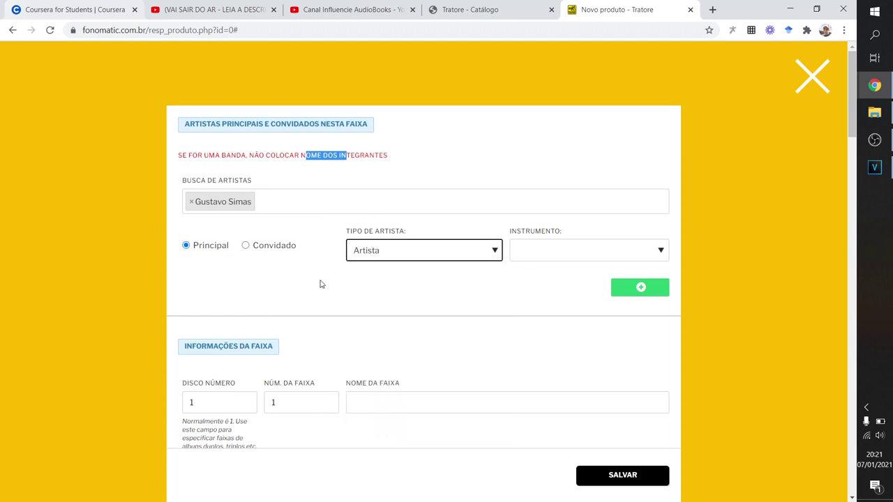
pyautogui.click(559, 251)
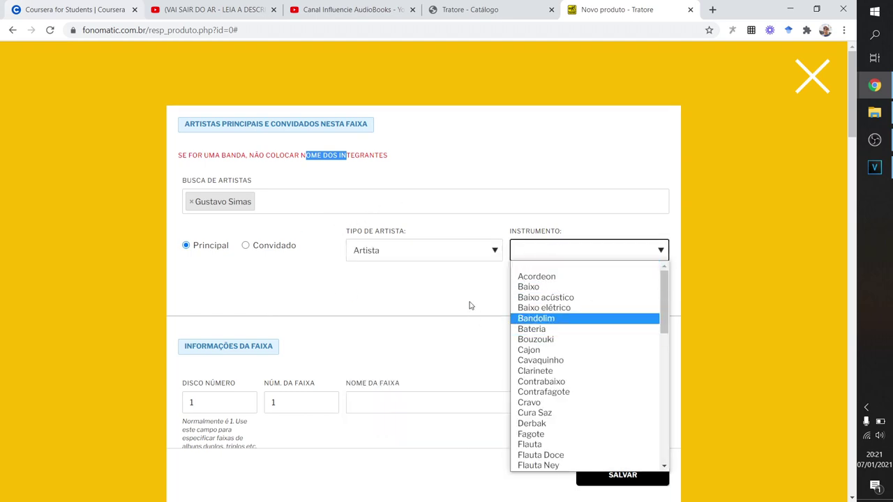
pyautogui.click(639, 294)
pyautogui.click(639, 296)
# Examine the role, artist type and instrument details of the track's newly added artist entry.
pyautogui.moveTo(185, 182); pyautogui.dragTo(242, 183)
pyautogui.click(242, 183)
pyautogui.moveTo(185, 183); pyautogui.dragTo(280, 182)
pyautogui.click(243, 183)
pyautogui.click(251, 190)
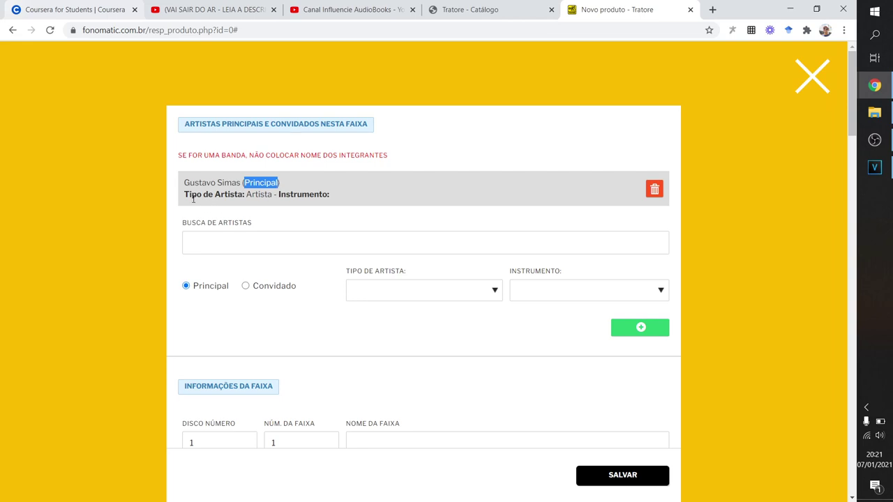
pyautogui.moveTo(193, 199); pyautogui.dragTo(240, 194)
pyautogui.click(265, 194)
pyautogui.doubleClick(265, 194)
pyautogui.click(312, 198)
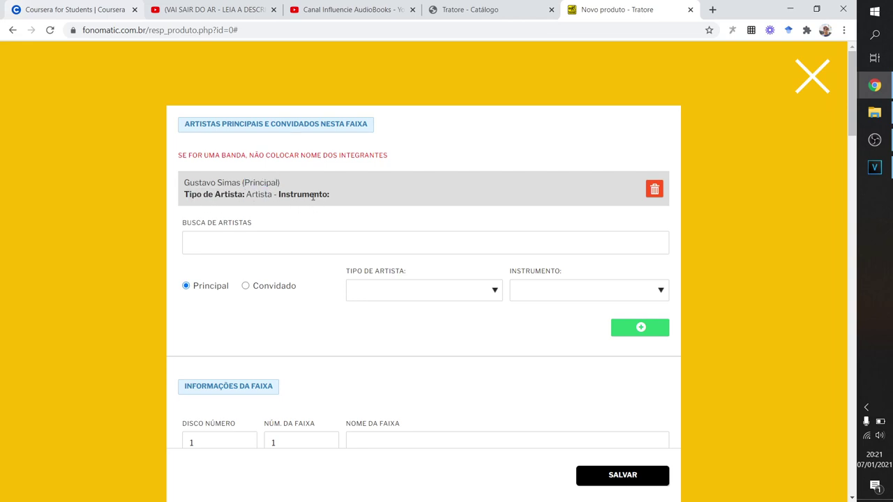
# Set the track number to 1 on disc 1, following the guidance for multi-disc albums.
pyautogui.scroll(-1, 312, 202)
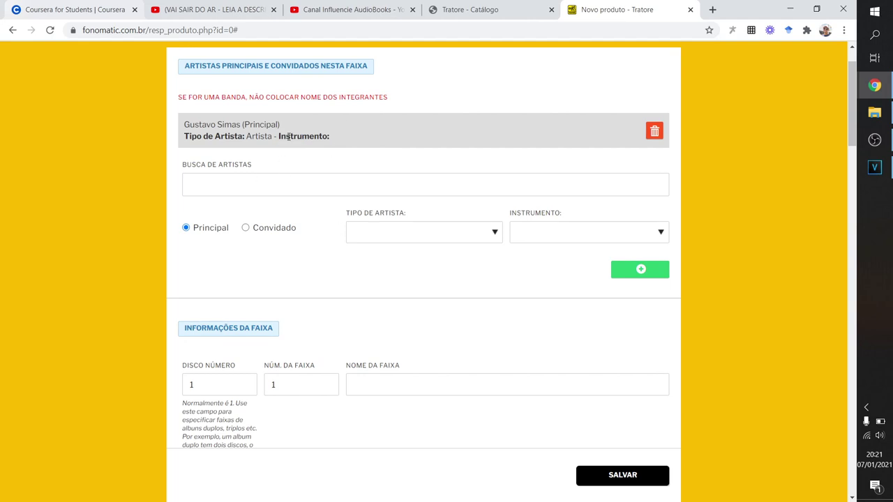
pyautogui.scroll(-3, 325, 223)
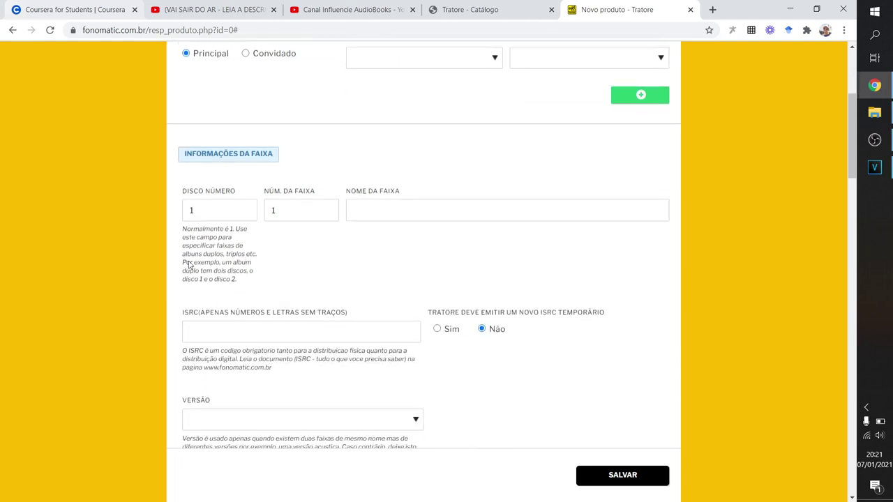
pyautogui.doubleClick(206, 207)
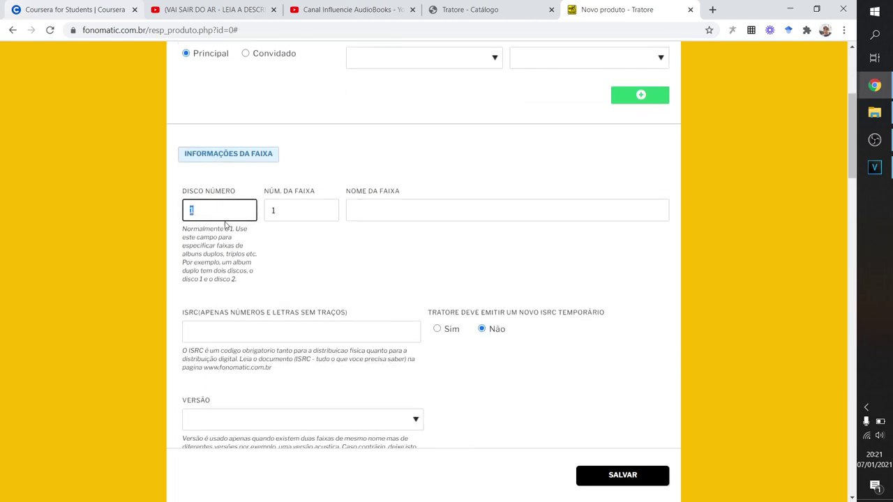
pyautogui.click(283, 249)
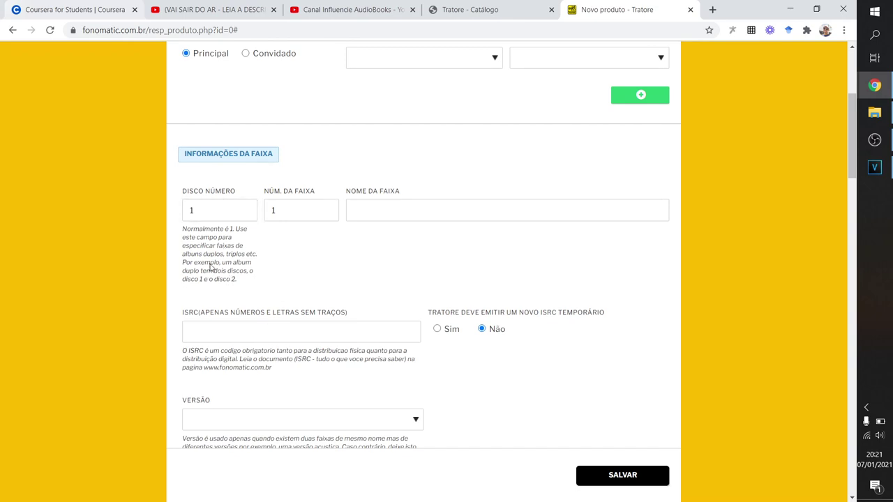
pyautogui.press('Tab')
pyautogui.write('1')
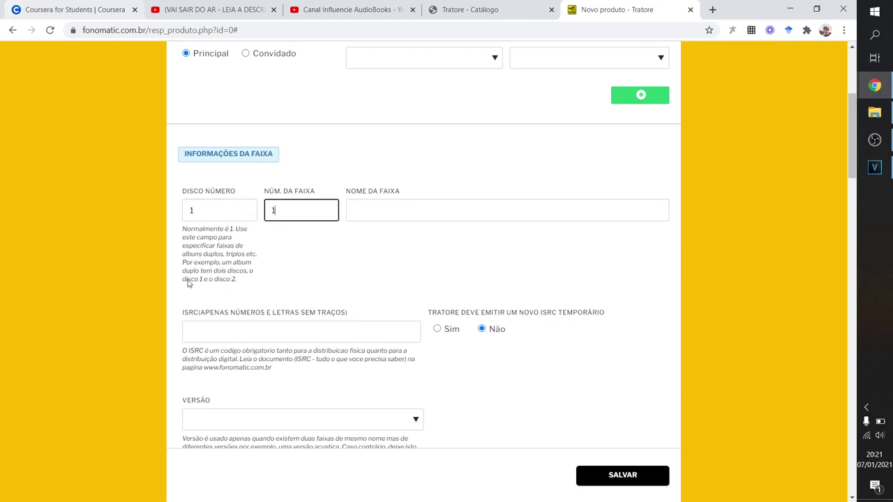
pyautogui.doubleClick(209, 254)
pyautogui.click(315, 257)
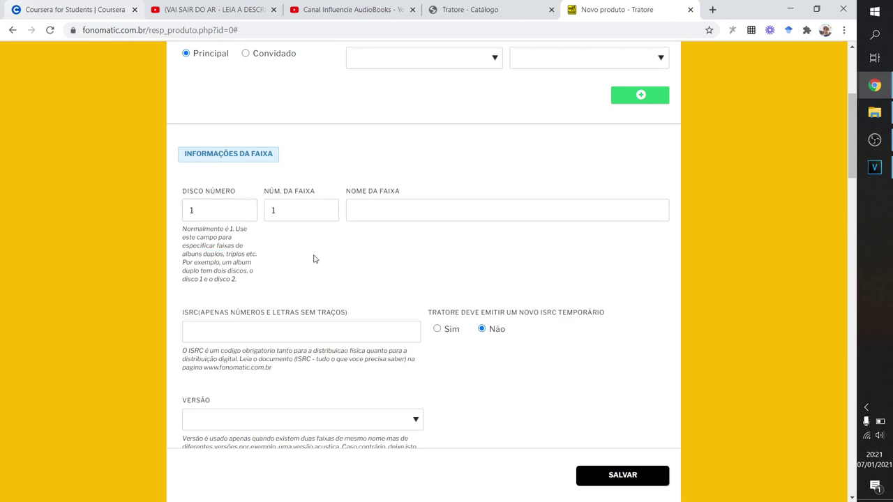
pyautogui.moveTo(244, 255); pyautogui.dragTo(235, 245)
pyautogui.click(273, 210)
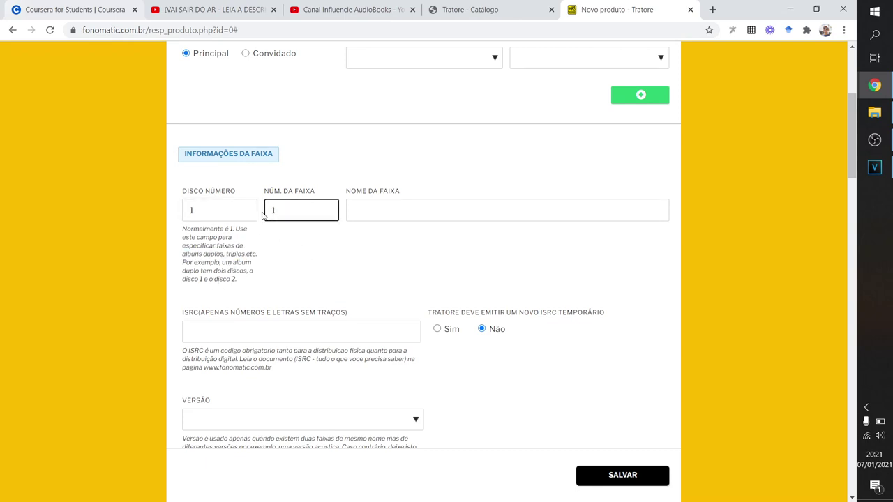
# Name the track Faixa 1.
pyautogui.click(373, 220)
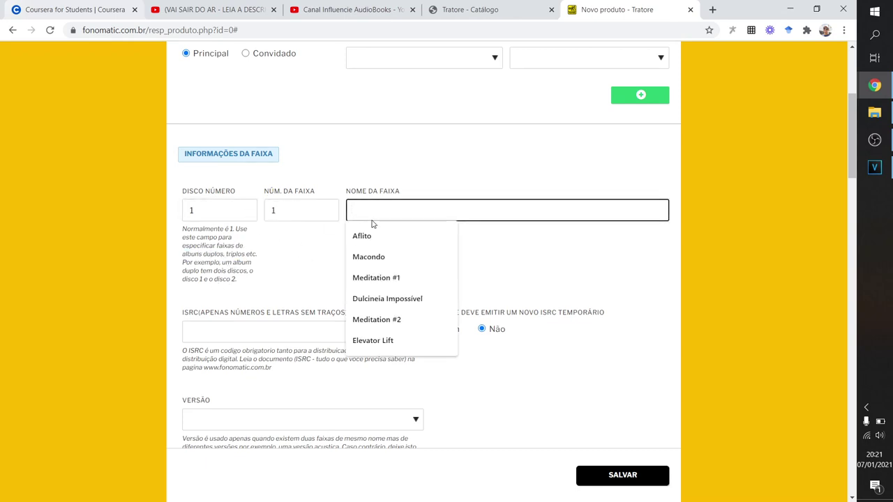
pyautogui.write('Faix')
pyautogui.click(380, 241)
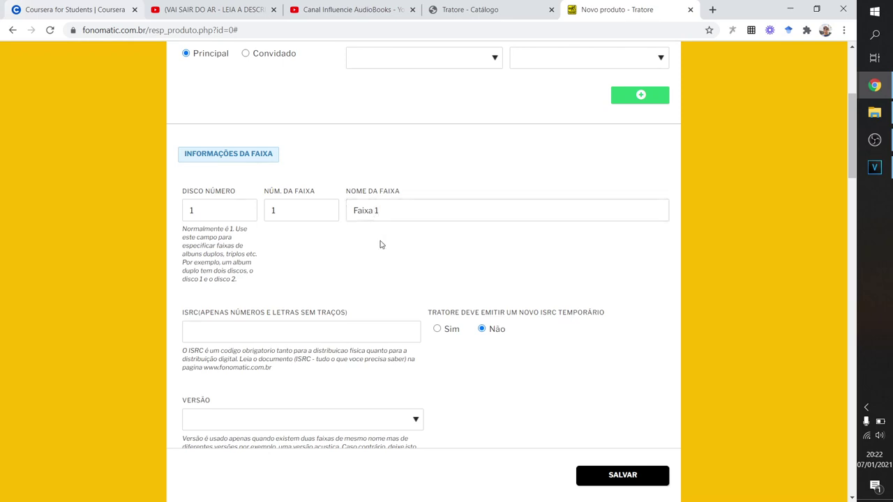
# Read the track's ISRC requirements and look through the previously used codes, leaving the code blank.
pyautogui.scroll(-2, 278, 245)
pyautogui.moveTo(182, 203); pyautogui.dragTo(197, 199)
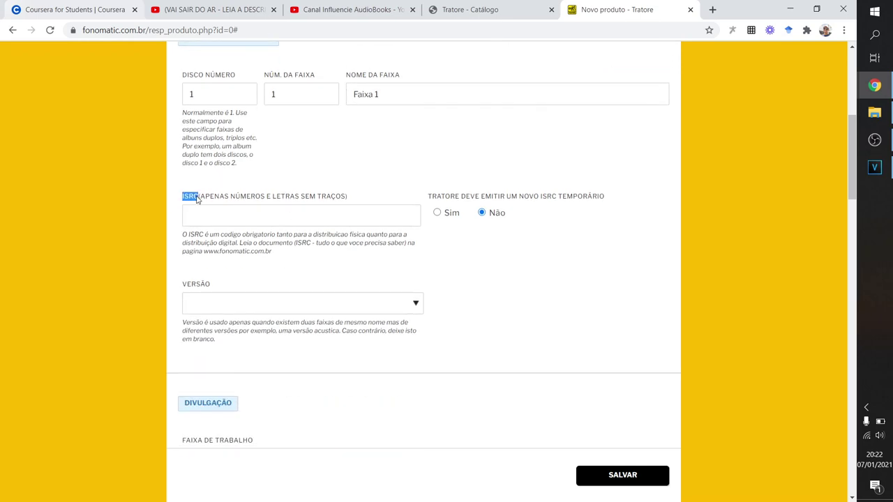
pyautogui.click(199, 239)
pyautogui.click(232, 215)
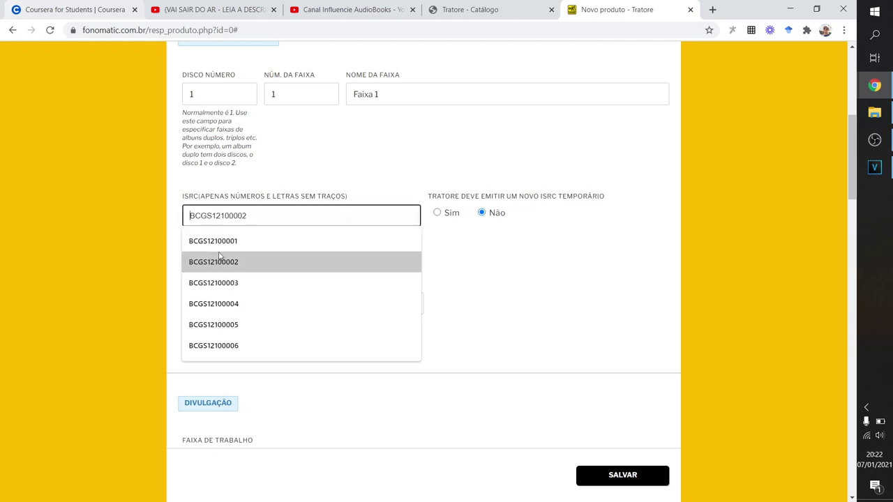
pyautogui.click(199, 218)
pyautogui.scroll(2, 210, 244)
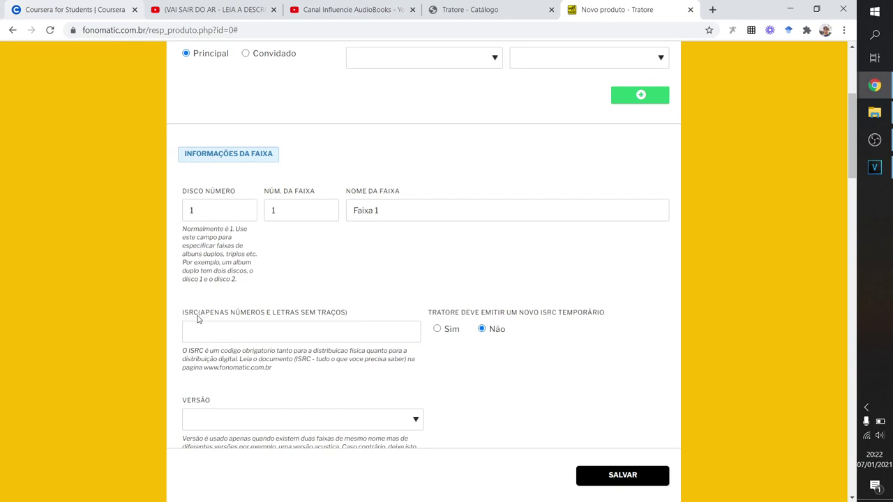
pyautogui.moveTo(198, 319)
pyautogui.mouseDown()
pyautogui.moveTo(253, 315)
pyautogui.moveTo(189, 316)
pyautogui.moveTo(204, 316)
pyautogui.mouseUp()
pyautogui.click(259, 310)
pyautogui.scroll(-1, 363, 302)
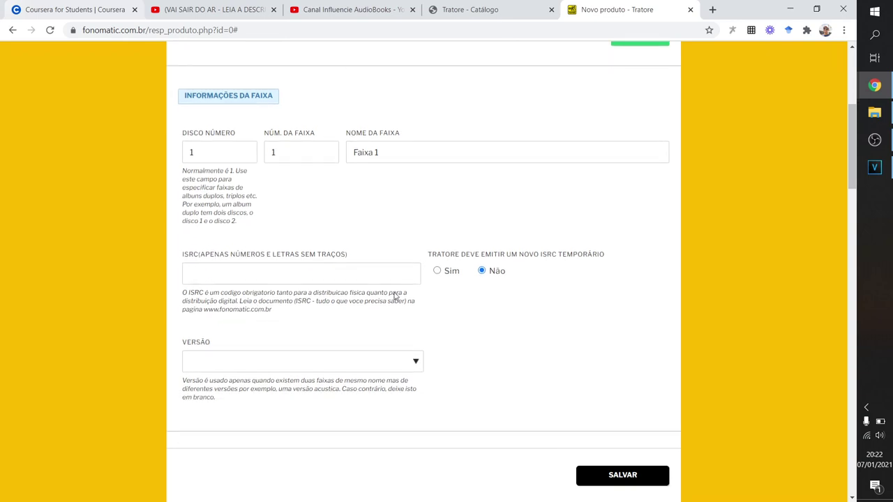
# Examine the option for Tratore to issue a new temporary ISRC and leave it set to Não.
pyautogui.click(482, 271)
pyautogui.click(398, 269)
pyautogui.click(445, 273)
pyautogui.moveTo(429, 255); pyautogui.dragTo(510, 271)
pyautogui.click(562, 258)
pyautogui.click(483, 271)
# Try Acústica and Ao vivo as the track's version, and leave the version blank.
pyautogui.scroll(-2, 363, 295)
pyautogui.click(298, 245)
pyautogui.click(298, 245)
pyautogui.scroll(-1, 275, 249)
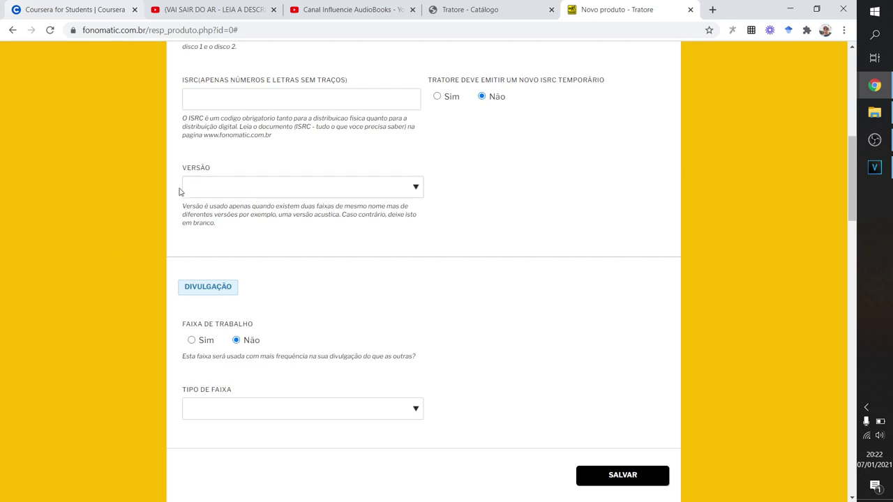
pyautogui.click(258, 195)
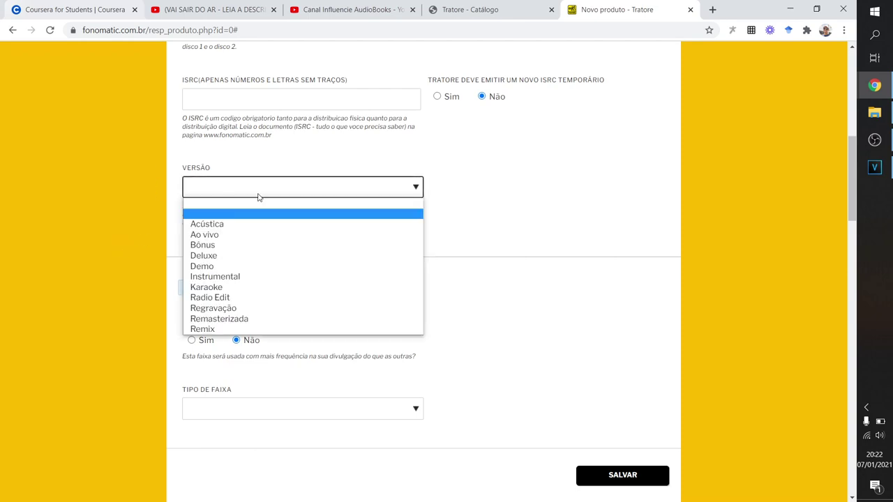
pyautogui.click(209, 225)
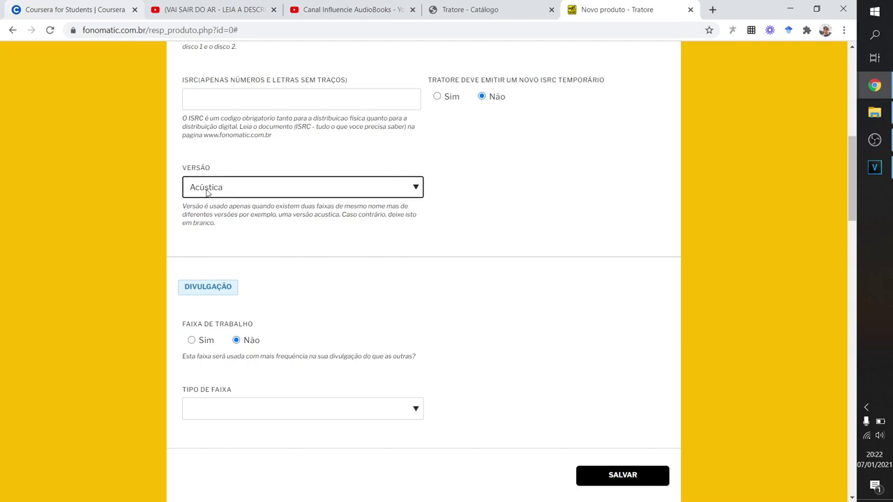
pyautogui.click(208, 192)
pyautogui.click(203, 224)
pyautogui.click(211, 186)
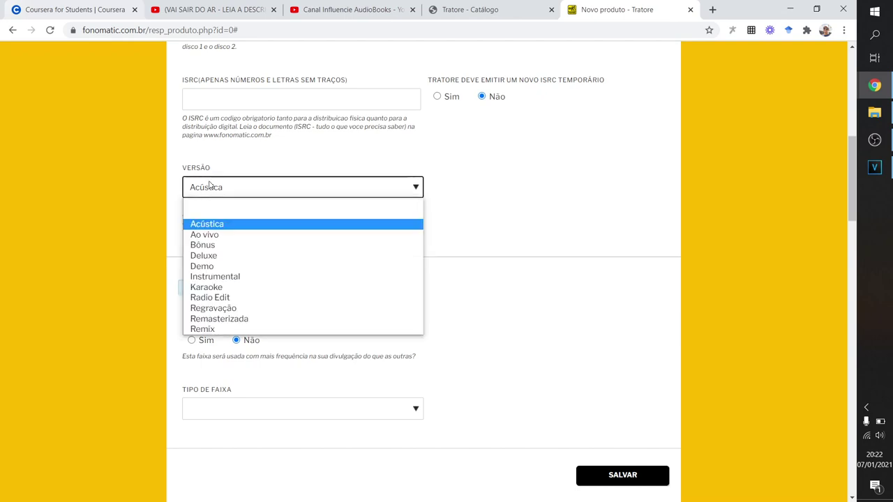
pyautogui.click(207, 235)
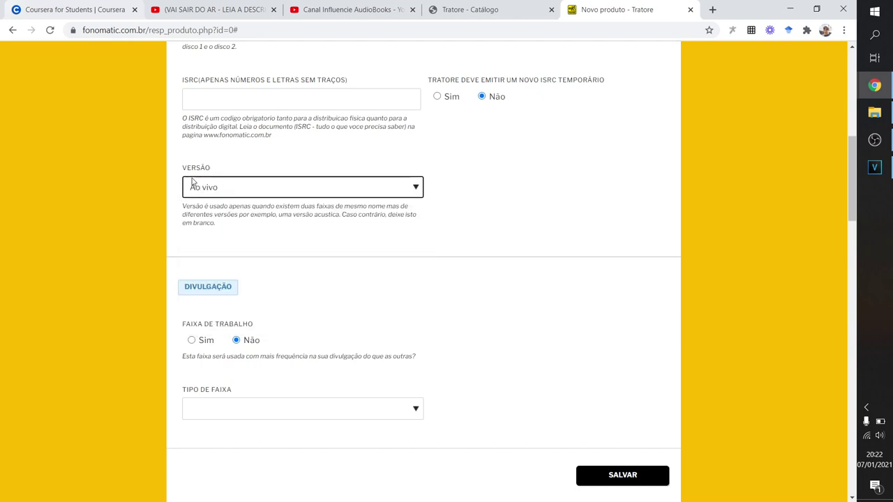
pyautogui.click(200, 195)
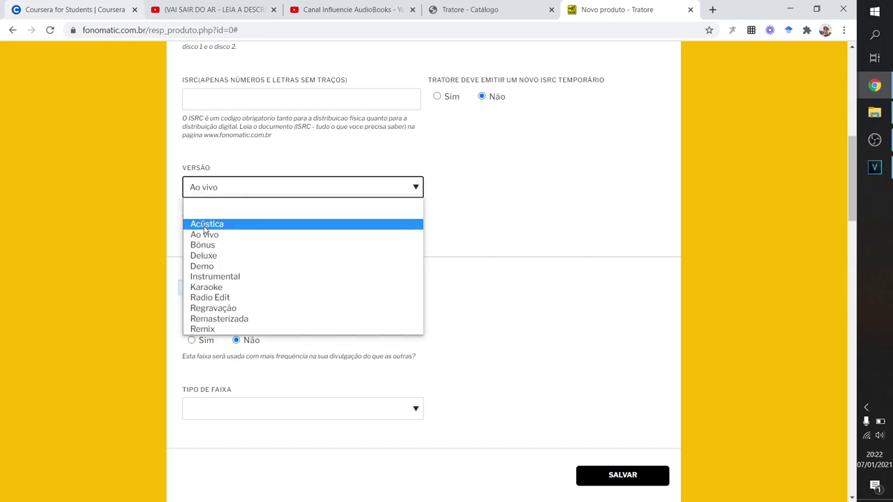
pyautogui.click(149, 219)
pyautogui.click(225, 196)
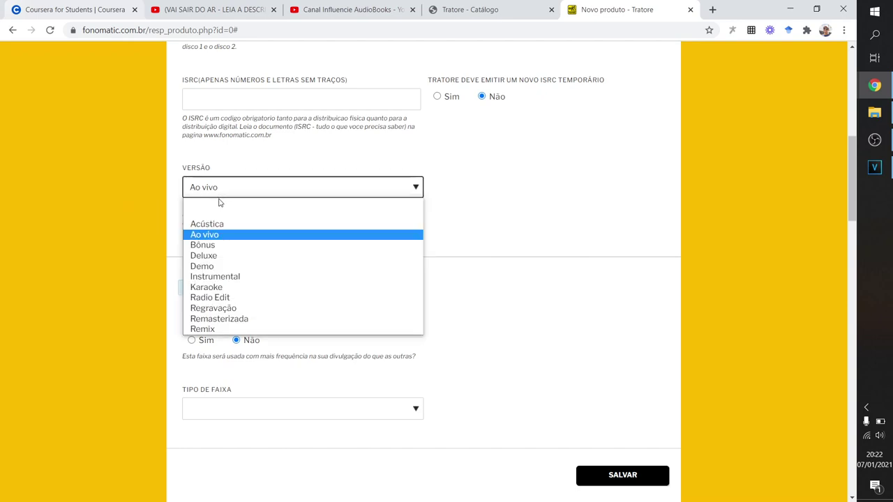
pyautogui.click(195, 203)
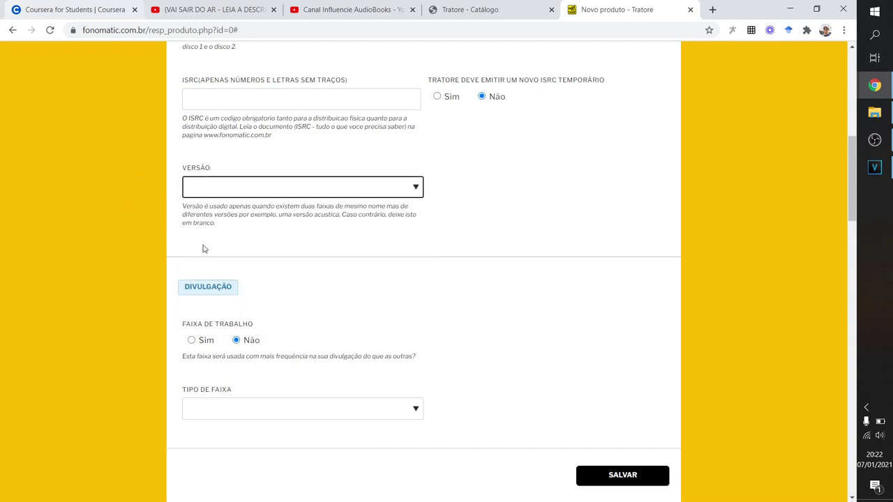
# Read the Faixa de trabalho guidance, try Sim, and leave the option set to Não.
pyautogui.scroll(-2, 219, 237)
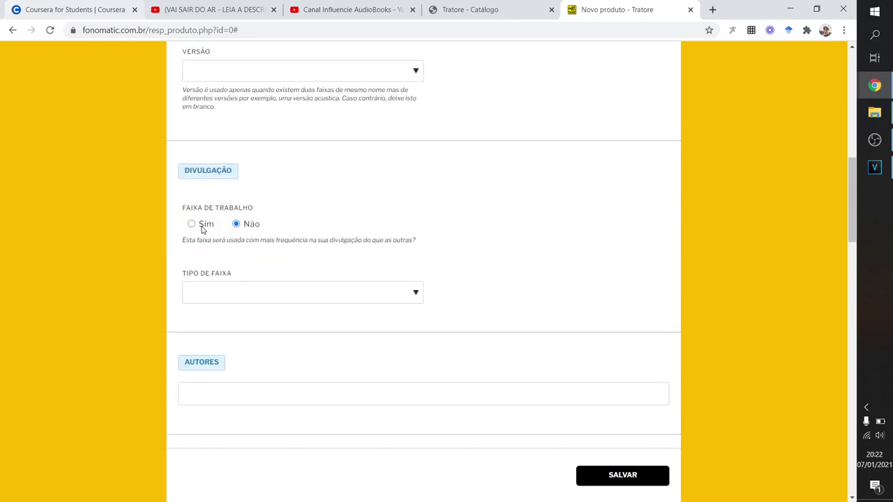
pyautogui.click(193, 224)
pyautogui.moveTo(183, 244); pyautogui.dragTo(266, 259)
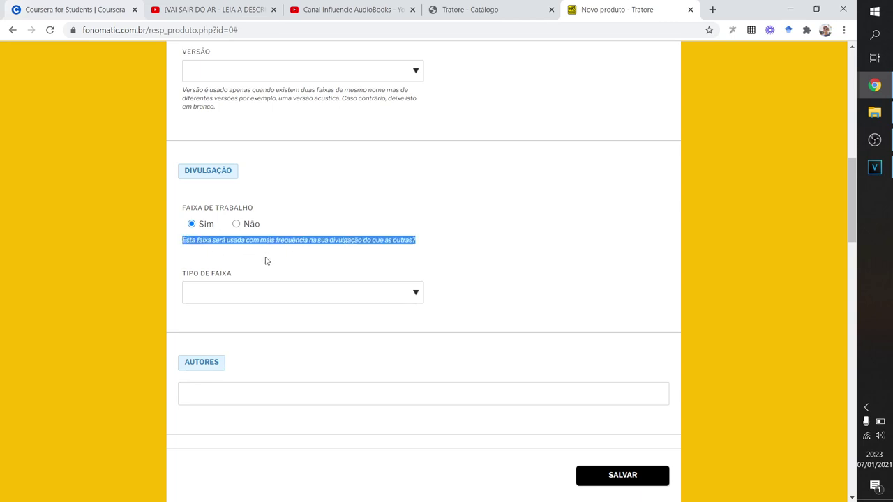
pyautogui.click(207, 250)
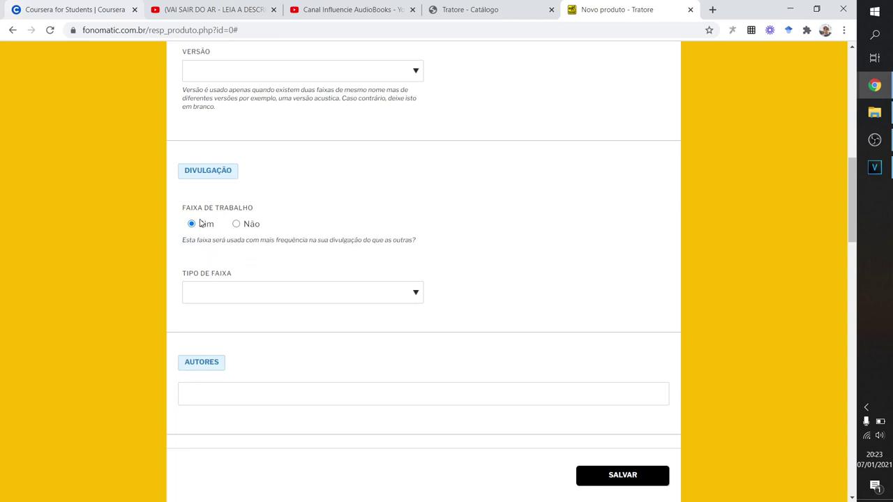
pyautogui.click(242, 227)
# Set the track type to instrumental.
pyautogui.click(255, 289)
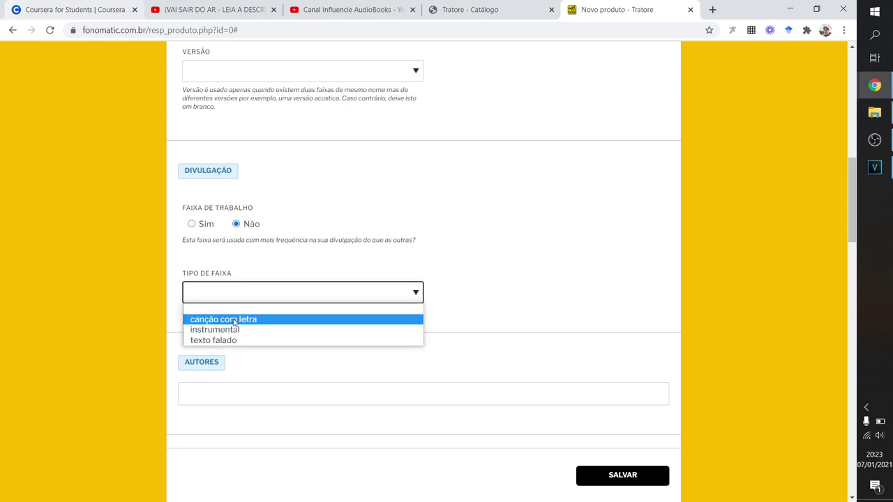
pyautogui.click(269, 287)
pyautogui.click(258, 294)
pyautogui.click(230, 331)
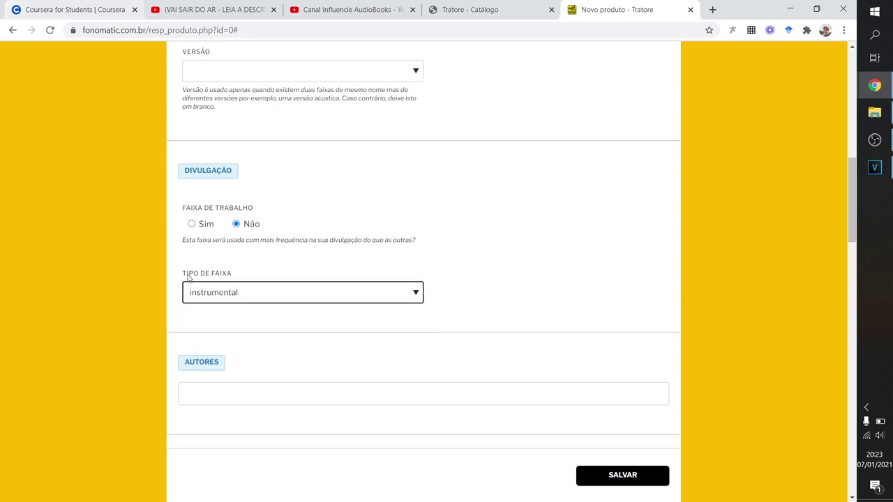
# Examine the track's Autores section and its entry field, leaving it empty.
pyautogui.scroll(-3, 223, 279)
pyautogui.click(216, 164)
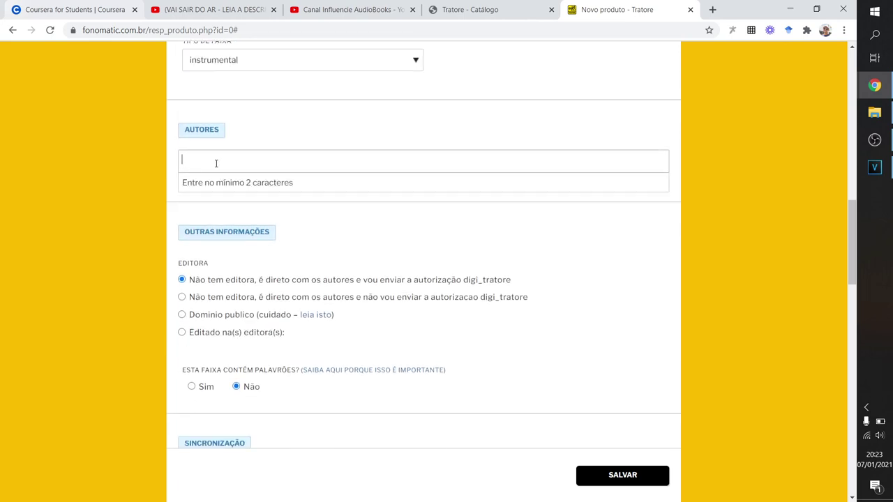
pyautogui.click(192, 133)
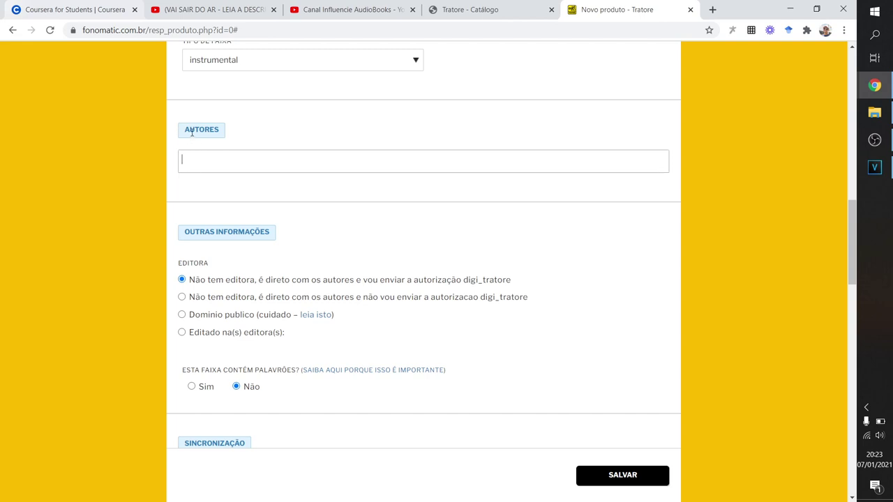
pyautogui.click(213, 169)
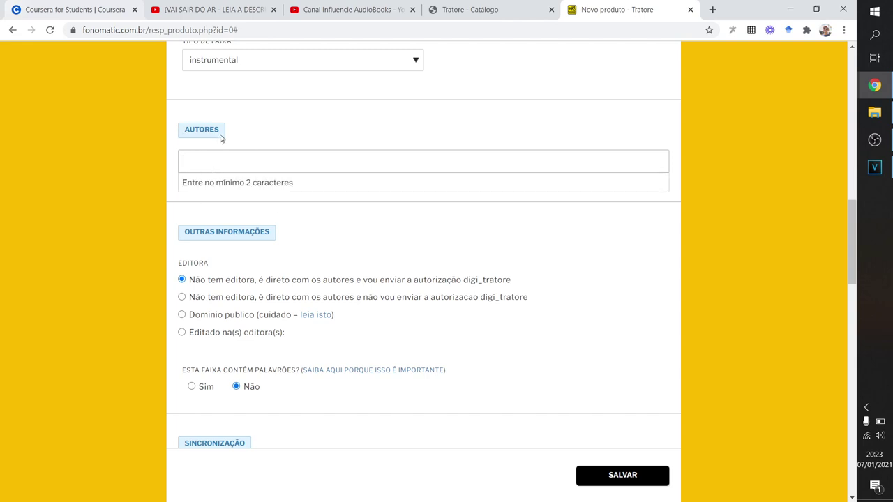
pyautogui.click(189, 187)
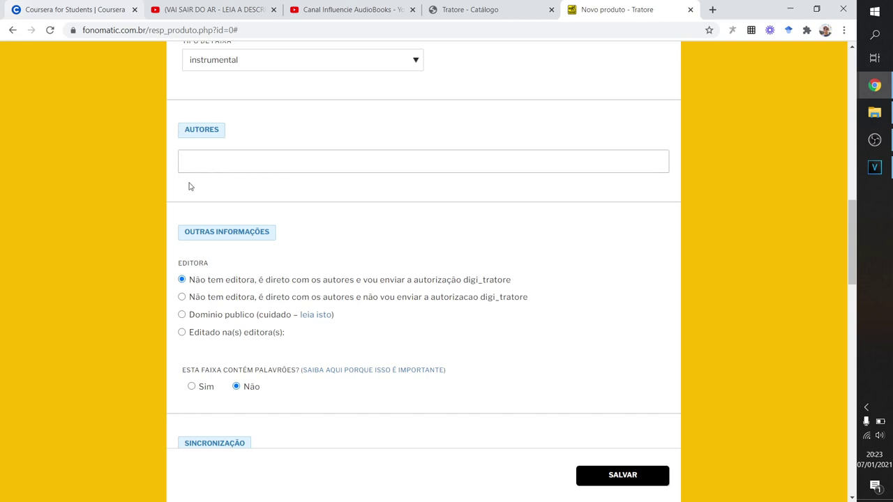
pyautogui.click(203, 161)
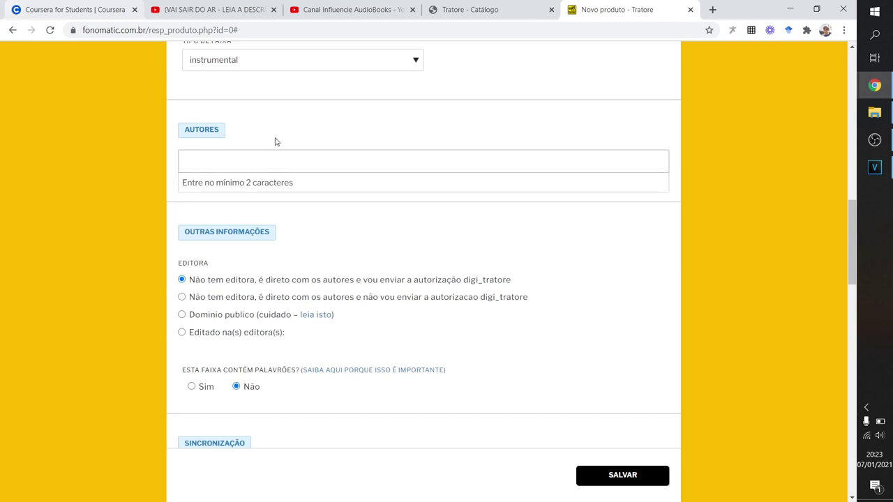
pyautogui.moveTo(188, 129); pyautogui.dragTo(234, 139)
pyautogui.click(191, 131)
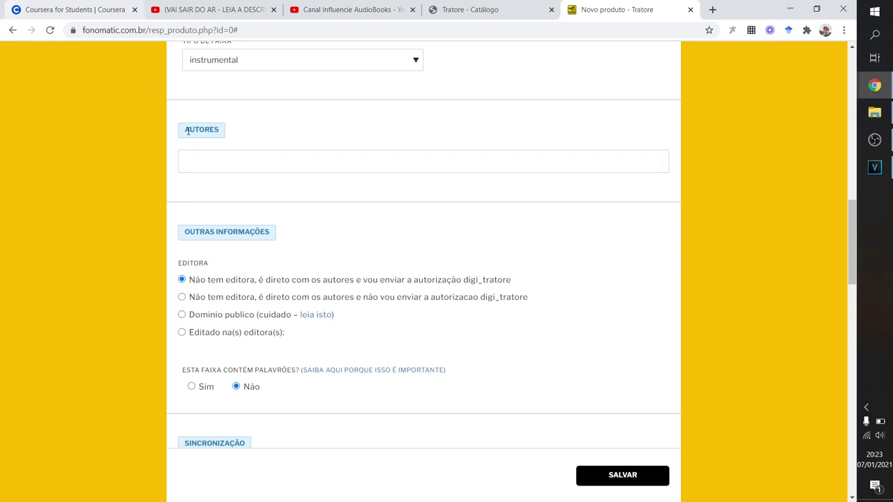
pyautogui.click(187, 193)
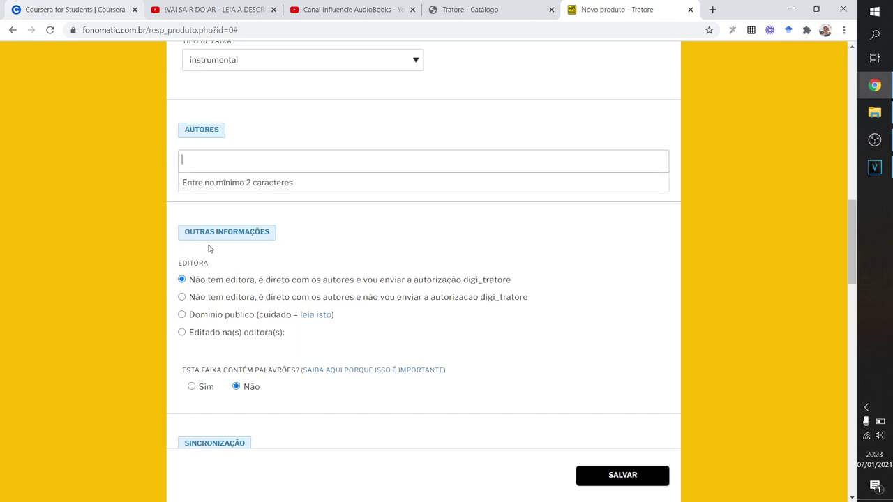
# Read the Editora option for a track without a publisher that sends the digi_tratore authorization.
pyautogui.scroll(-2, 208, 248)
pyautogui.scroll(1, 196, 163)
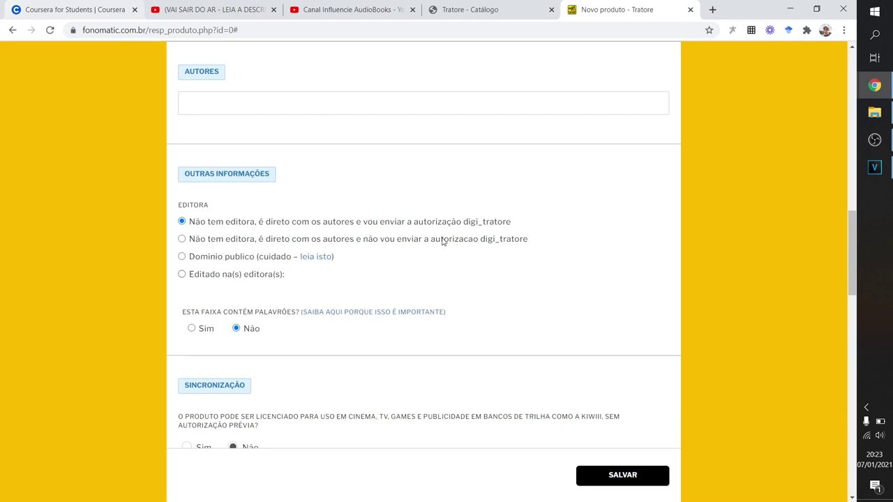
pyautogui.moveTo(198, 223); pyautogui.dragTo(255, 230)
pyautogui.click(244, 227)
pyautogui.click(183, 221)
pyautogui.moveTo(428, 225); pyautogui.dragTo(487, 228)
pyautogui.click(496, 227)
pyautogui.click(181, 222)
pyautogui.moveTo(422, 226); pyautogui.dragTo(506, 230)
pyautogui.click(520, 229)
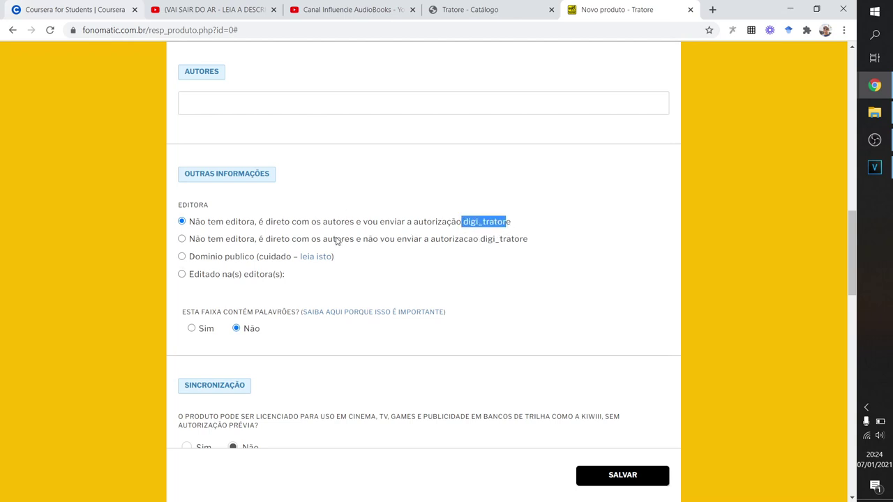
# Try the other Editora options: no digi_tratore authorization, public domain, and Editado na(s) editora(s).
pyautogui.click(182, 238)
pyautogui.click(370, 140)
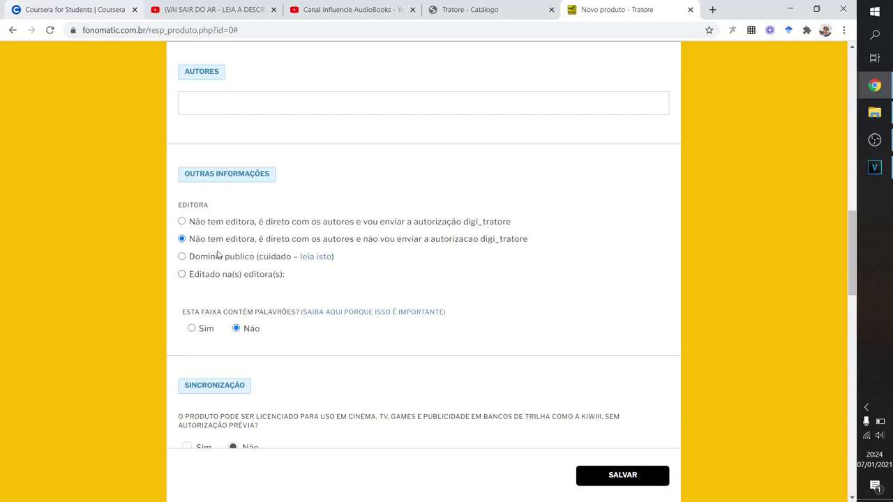
pyautogui.moveTo(197, 242); pyautogui.dragTo(524, 241)
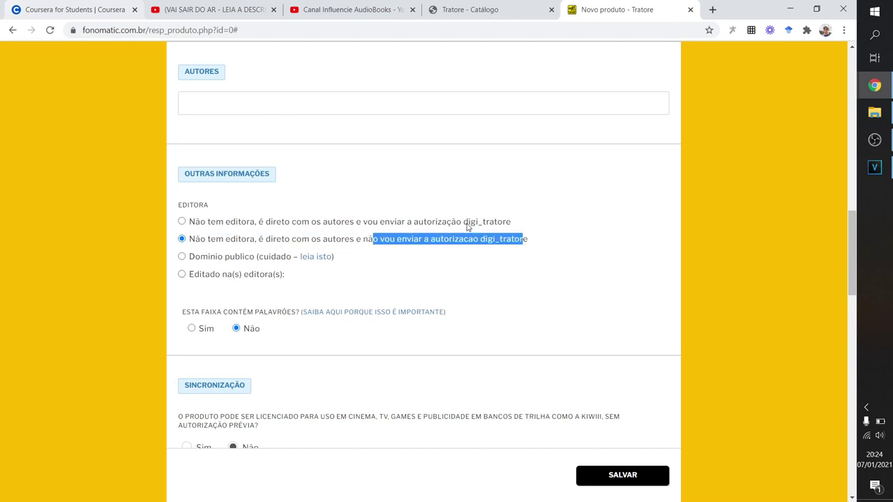
pyautogui.moveTo(412, 223); pyautogui.dragTo(509, 228)
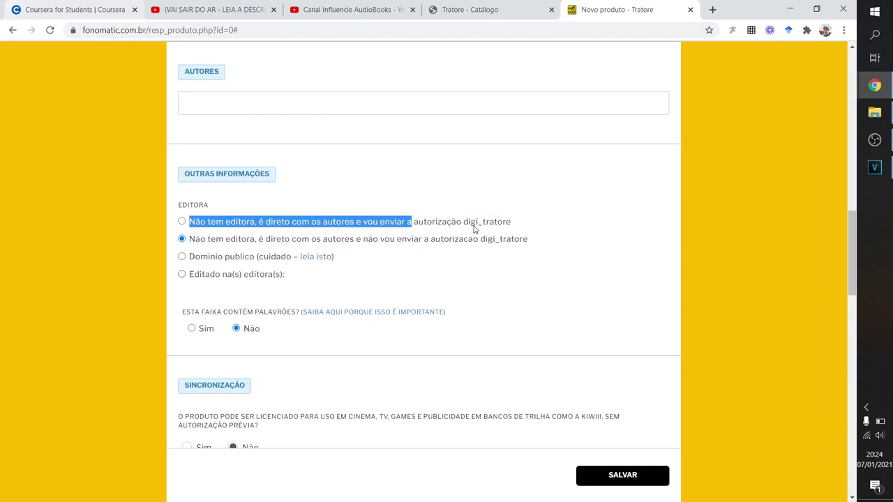
pyautogui.click(181, 221)
pyautogui.click(269, 192)
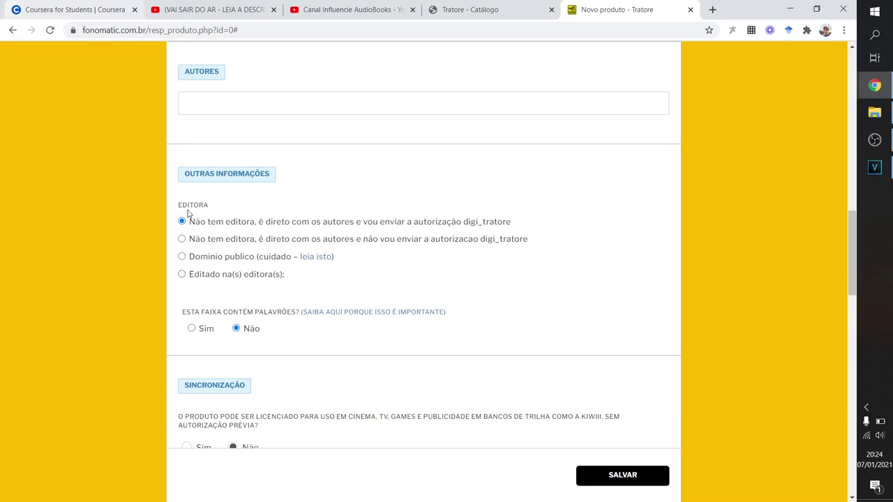
pyautogui.click(181, 258)
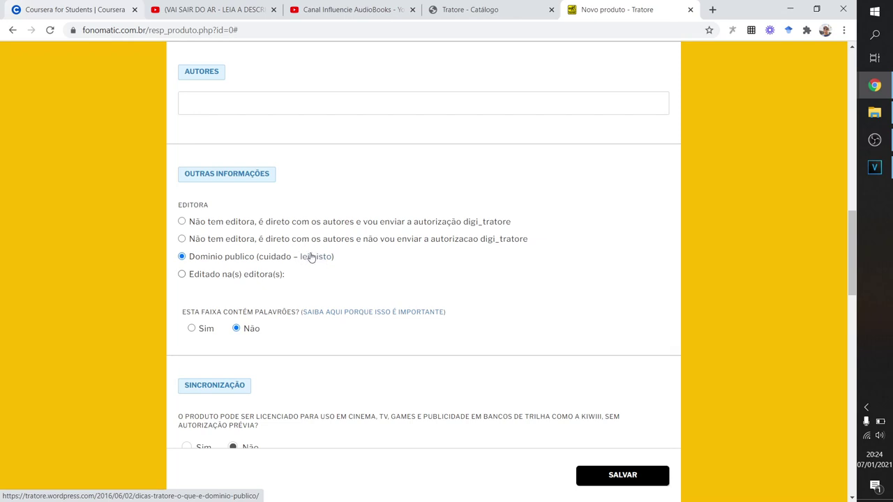
pyautogui.click(235, 275)
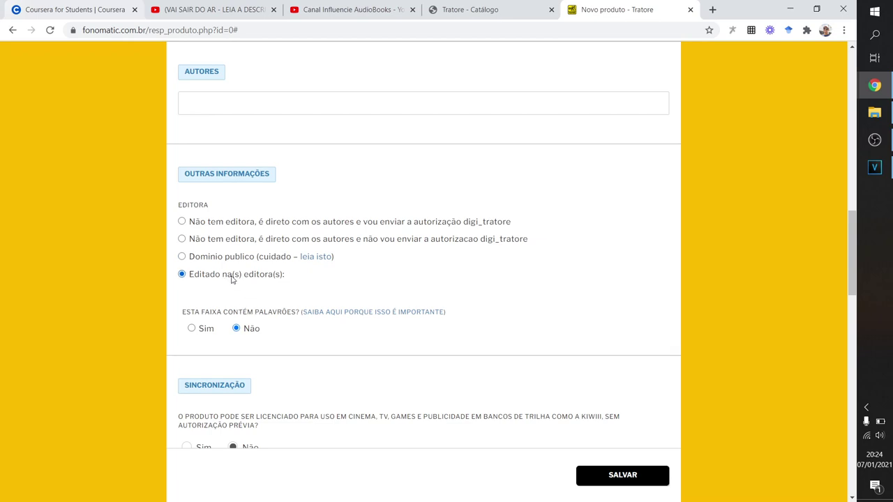
# Try both answers to whether the track contains profanity, and leave it set to Não.
pyautogui.click(192, 329)
pyautogui.click(236, 329)
pyautogui.click(191, 329)
pyautogui.scroll(-1, 197, 328)
pyautogui.scroll(-1, 206, 323)
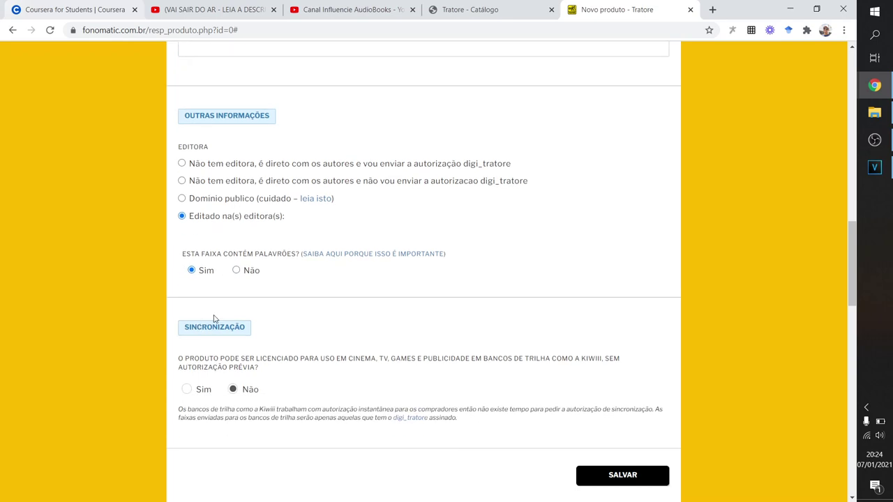
pyautogui.click(236, 271)
pyautogui.click(195, 271)
pyautogui.click(237, 271)
pyautogui.scroll(-1, 205, 169)
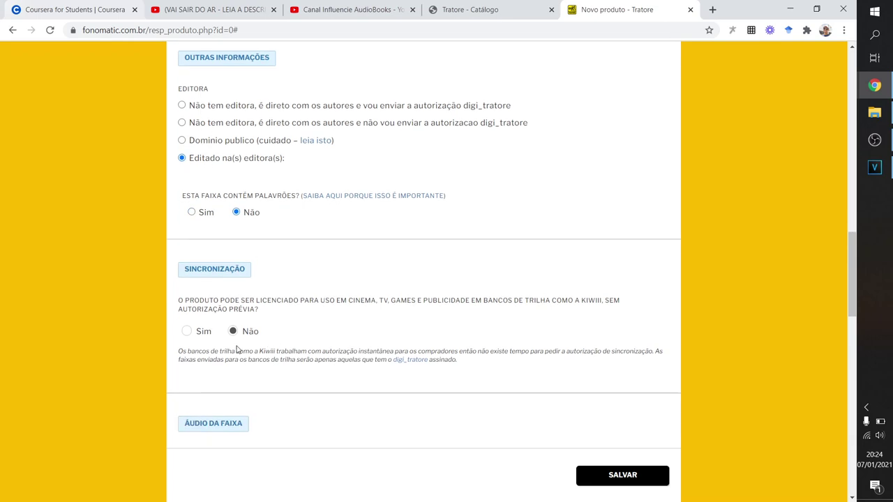
# Set Editora to no publisher, direct with the authors and sending the digi_tratore authorization.
pyautogui.click(182, 105)
pyautogui.scroll(-1, 221, 168)
pyautogui.scroll(3, 244, 286)
pyautogui.scroll(-4, 209, 245)
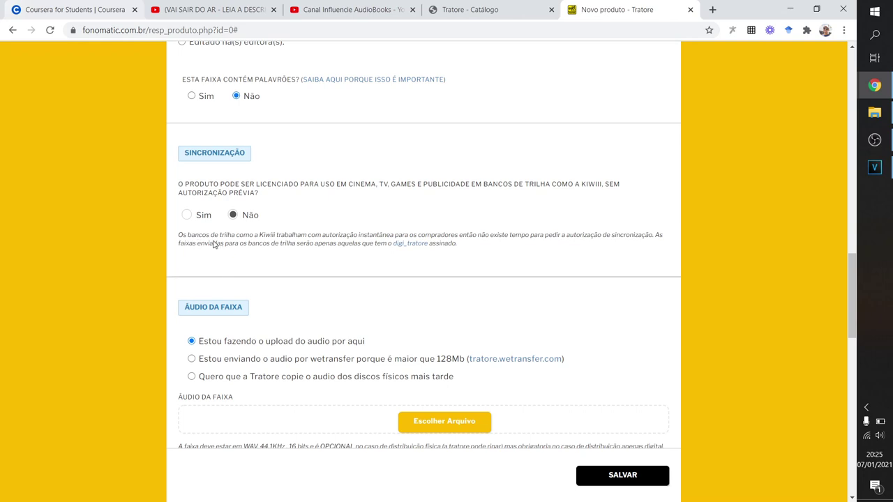
# Read the synchronization licensing question and its note on music libraries, trying both Sim and Não.
pyautogui.moveTo(259, 239); pyautogui.dragTo(277, 241)
pyautogui.click(263, 237)
pyautogui.click(190, 216)
pyautogui.click(233, 215)
pyautogui.moveTo(183, 198); pyautogui.dragTo(230, 197)
pyautogui.click(239, 198)
pyautogui.moveTo(178, 198); pyautogui.dragTo(209, 196)
pyautogui.click(210, 197)
pyautogui.doubleClick(255, 195)
# Allow the product to be licensed for film, TV, games and advertising without prior authorization.
pyautogui.click(187, 215)
pyautogui.moveTo(260, 186); pyautogui.dragTo(281, 189)
pyautogui.click(187, 216)
pyautogui.moveTo(184, 197); pyautogui.dragTo(244, 196)
# Read the option for uploading the track's audio directly through the form.
pyautogui.scroll(-2, 209, 261)
pyautogui.scroll(-1, 218, 261)
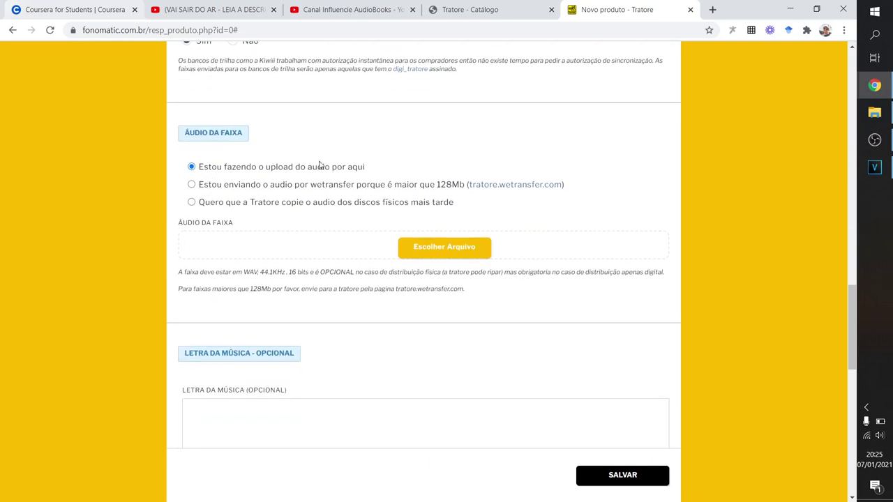
pyautogui.moveTo(186, 137); pyautogui.dragTo(279, 147)
pyautogui.click(272, 150)
pyautogui.moveTo(252, 169); pyautogui.dragTo(313, 170)
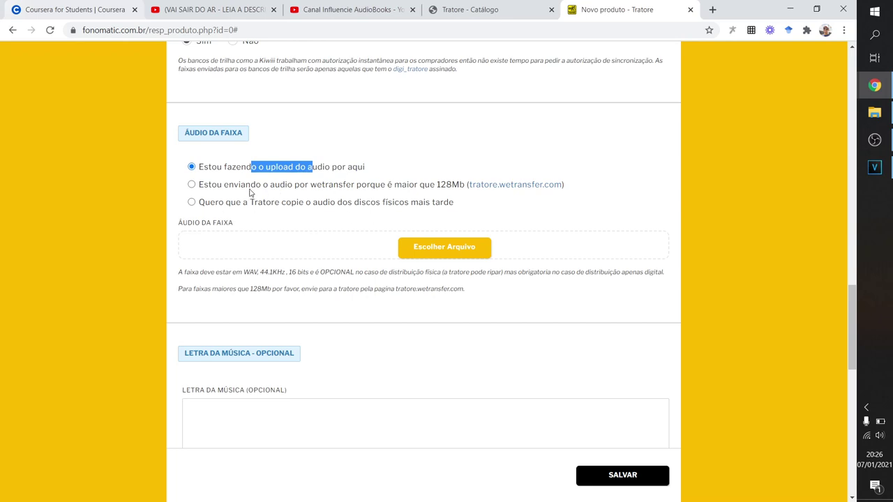
# Set the track's audio delivery to WeTransfer for files larger than 128Mb, and check the tratore.wetransfer.com link.
pyautogui.click(206, 189)
pyautogui.click(190, 186)
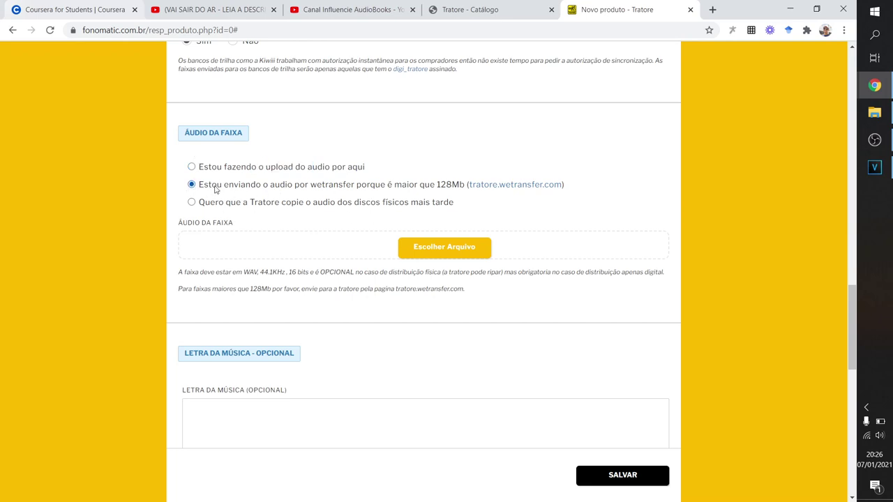
pyautogui.moveTo(442, 190); pyautogui.dragTo(453, 192)
pyautogui.rightClick(507, 186)
pyautogui.click(477, 146)
pyautogui.scroll(1, 475, 220)
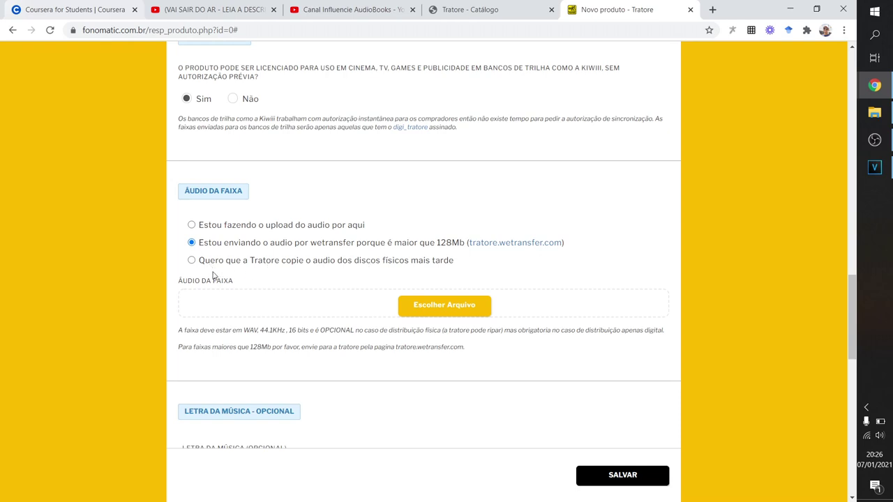
# Set the track's audio delivery to direct upload through the form, and view the note under the file field.
pyautogui.click(193, 226)
pyautogui.moveTo(185, 190); pyautogui.dragTo(214, 193)
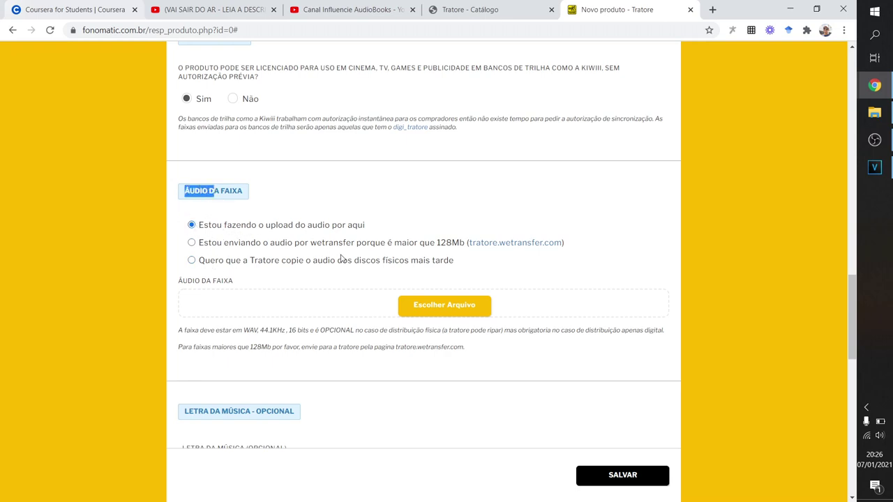
pyautogui.scroll(-1, 310, 284)
pyautogui.click(324, 285)
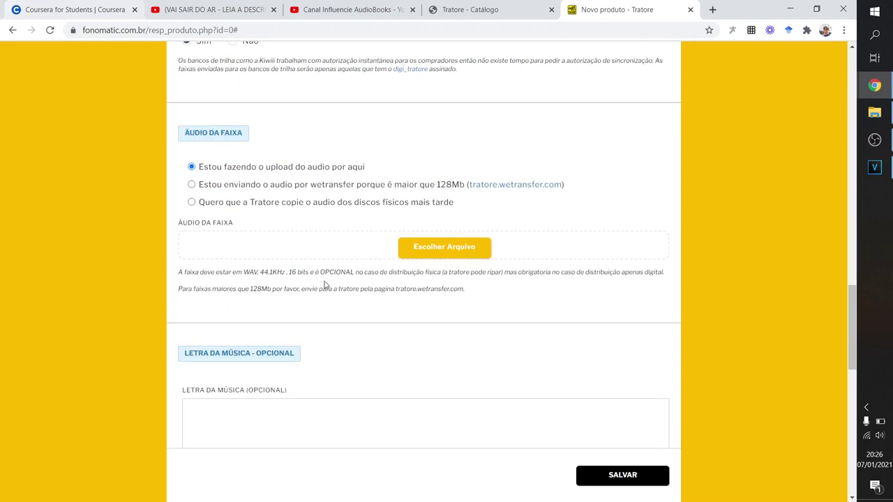
# Read the note on the track's audio file format and on when the file is optional for physical distribution.
pyautogui.moveTo(259, 273); pyautogui.dragTo(249, 282)
pyautogui.doubleClick(251, 276)
pyautogui.moveTo(256, 277); pyautogui.dragTo(248, 279)
pyautogui.moveTo(261, 275); pyautogui.dragTo(272, 277)
pyautogui.moveTo(292, 273); pyautogui.dragTo(299, 276)
pyautogui.moveTo(474, 272)
pyautogui.mouseDown()
pyautogui.moveTo(502, 275)
pyautogui.moveTo(478, 275)
pyautogui.mouseUp()
pyautogui.scroll(-1, 419, 181)
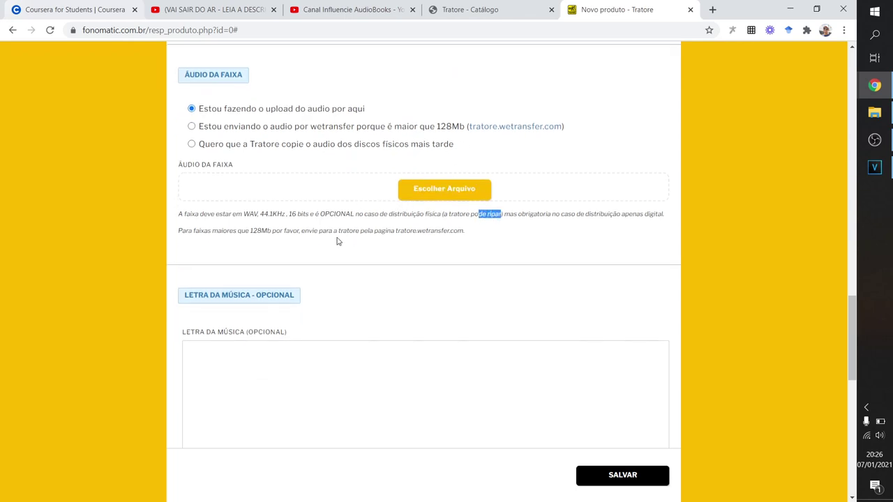
# Recheck the required audio file format and the rule for digital-only distribution.
pyautogui.scroll(1, 337, 241)
pyautogui.moveTo(441, 187); pyautogui.dragTo(455, 191)
pyautogui.click(500, 278)
pyautogui.moveTo(242, 273); pyautogui.dragTo(309, 277)
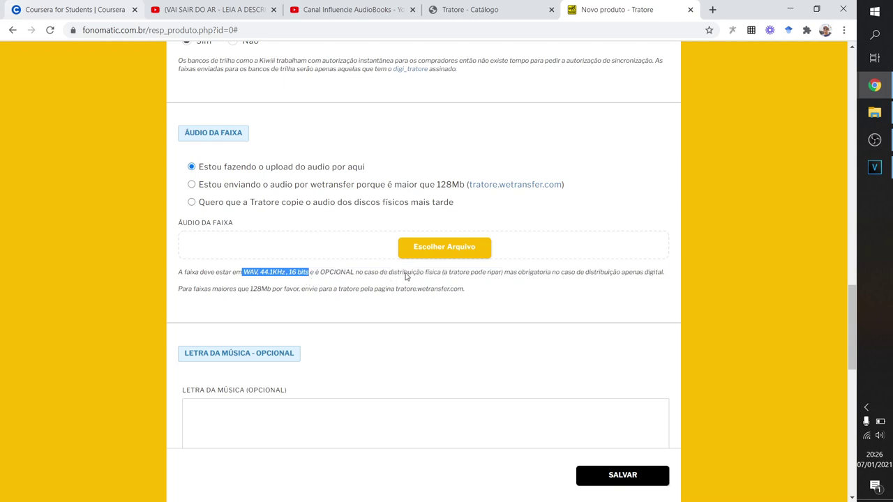
pyautogui.moveTo(424, 273); pyautogui.dragTo(427, 274)
pyautogui.moveTo(253, 274); pyautogui.dragTo(316, 274)
pyautogui.moveTo(546, 275); pyautogui.dragTo(654, 279)
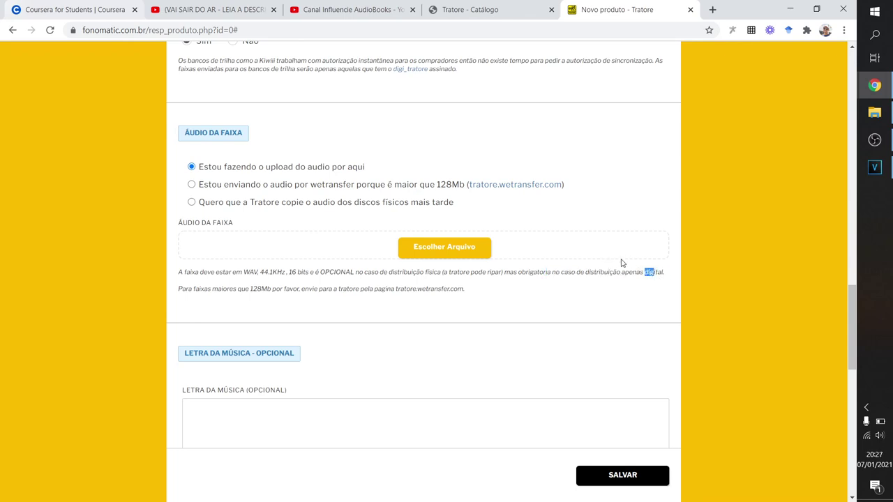
pyautogui.moveTo(245, 279); pyautogui.dragTo(314, 275)
pyautogui.click(325, 292)
# View the optional song lyrics field and the introduction to the optional tags section.
pyautogui.scroll(-4, 297, 284)
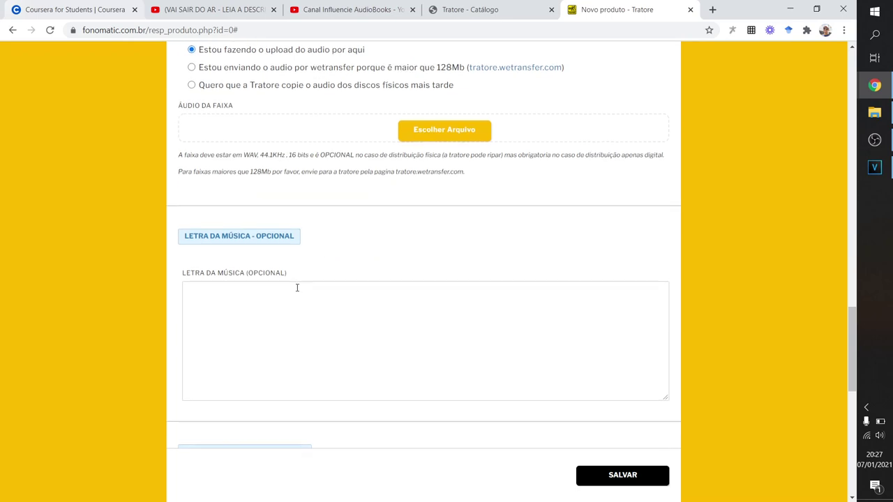
pyautogui.scroll(-1, 260, 243)
pyautogui.click(237, 114)
pyautogui.scroll(-3, 285, 279)
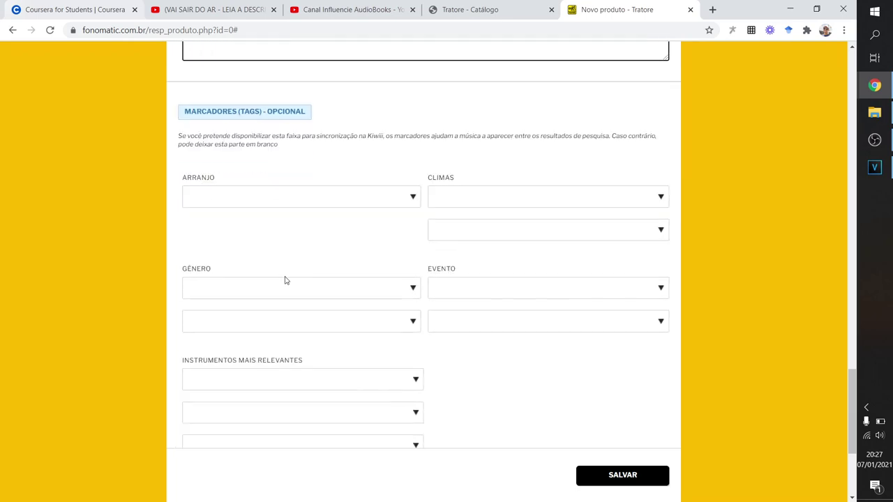
pyautogui.scroll(3, 194, 148)
pyautogui.scroll(-3, 299, 310)
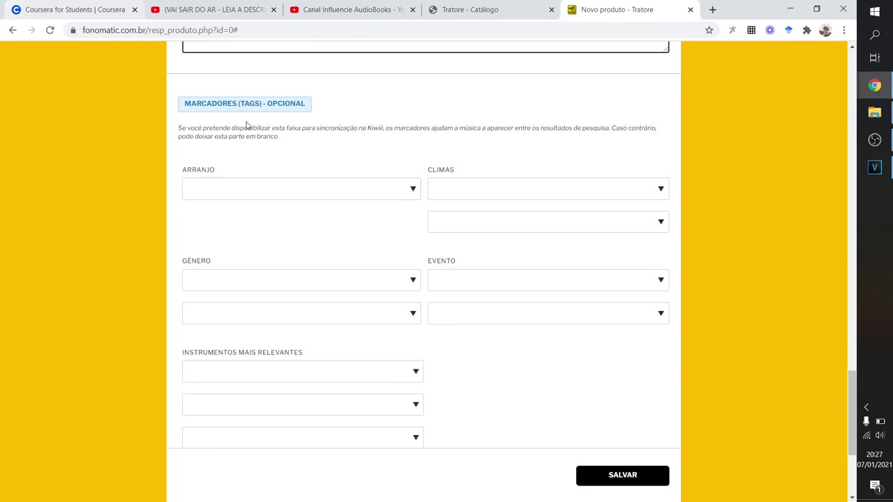
# Browse the Arranjo and Climas tag options for the track without choosing any.
pyautogui.click(264, 190)
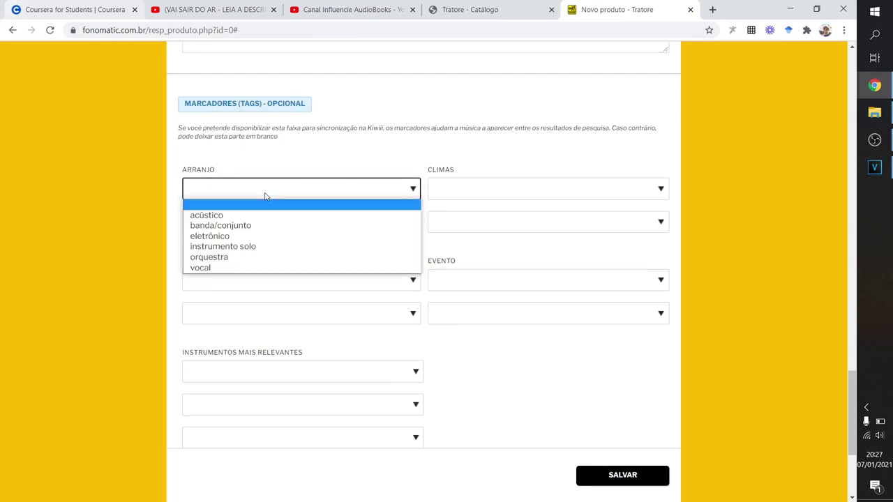
pyautogui.click(269, 158)
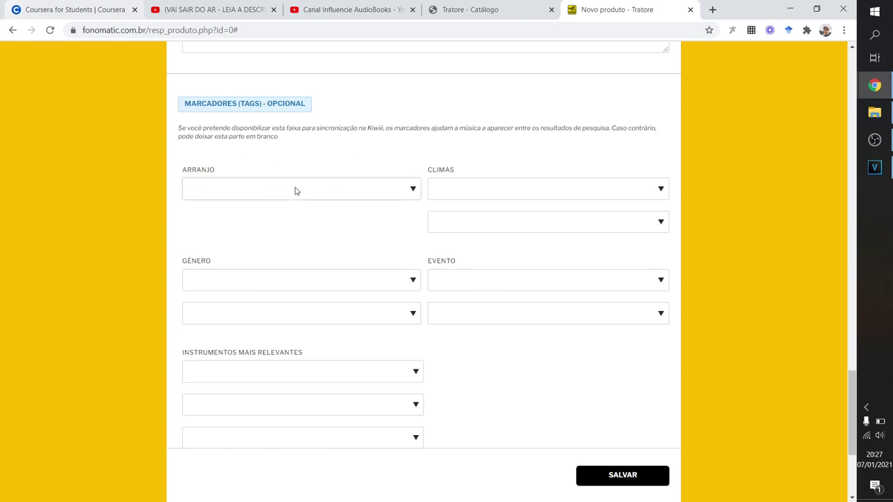
pyautogui.click(289, 183)
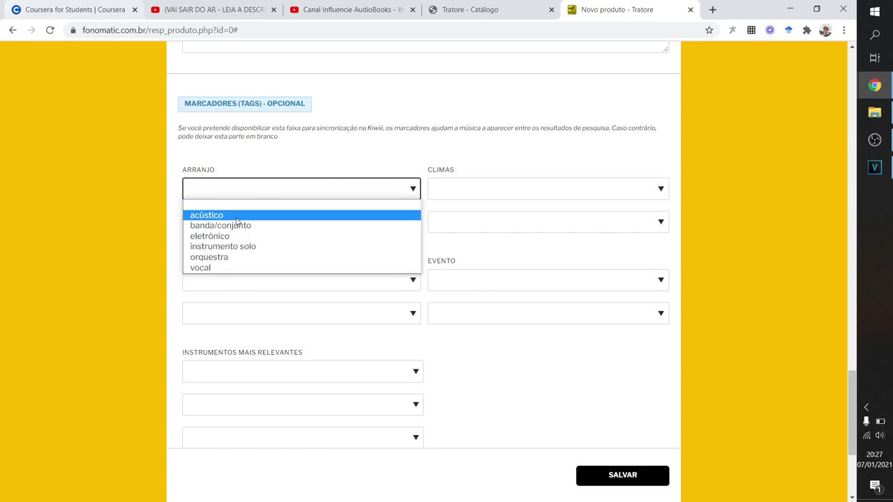
pyautogui.click(462, 199)
pyautogui.click(463, 194)
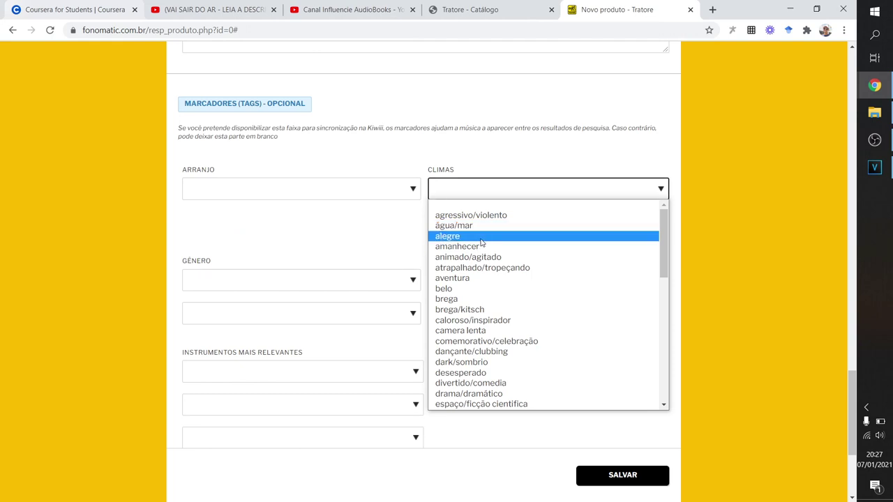
pyautogui.scroll(-3, 477, 250)
pyautogui.click(358, 242)
pyautogui.click(482, 223)
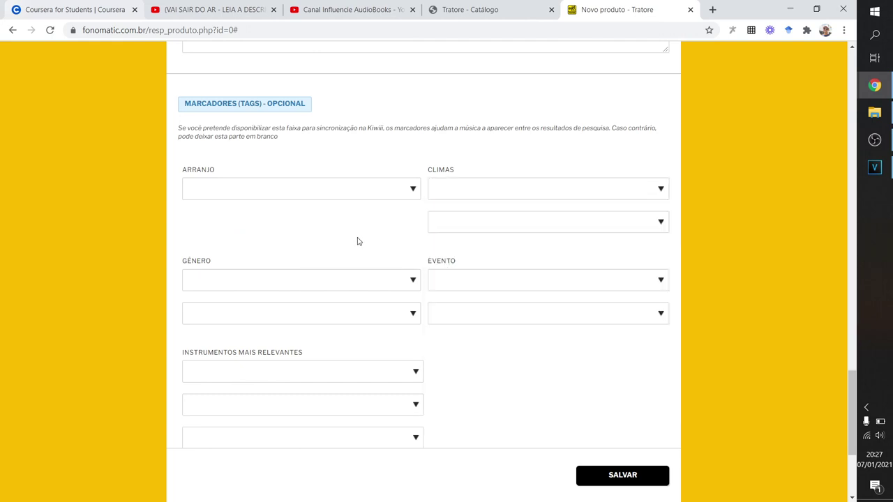
# Look over the genre, event and instrument tags and the optional track comments field, leaving them blank.
pyautogui.scroll(-1, 335, 244)
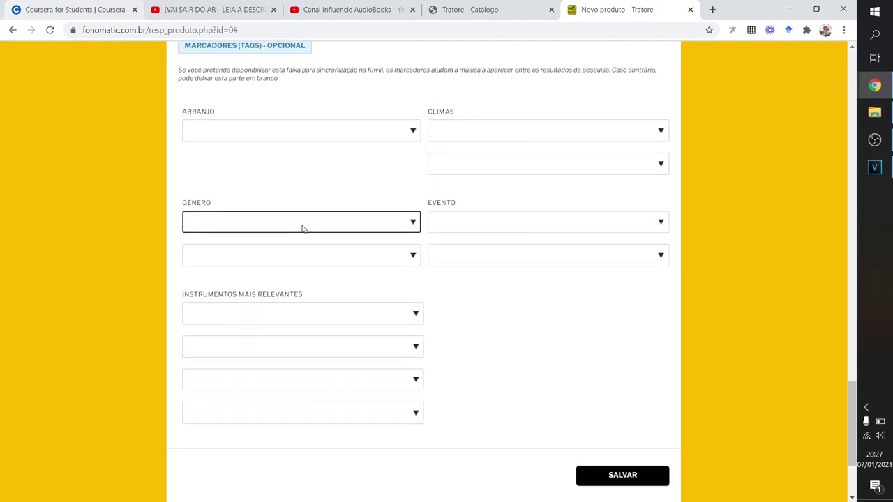
pyautogui.scroll(-1, 380, 234)
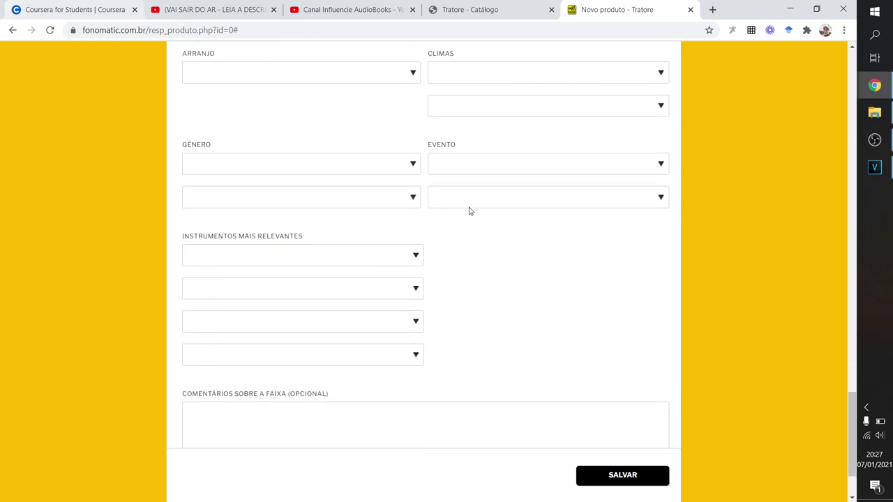
pyautogui.click(470, 166)
pyautogui.click(480, 397)
pyautogui.click(325, 253)
pyautogui.scroll(-1, 481, 312)
pyautogui.click(357, 351)
pyautogui.scroll(-1, 361, 343)
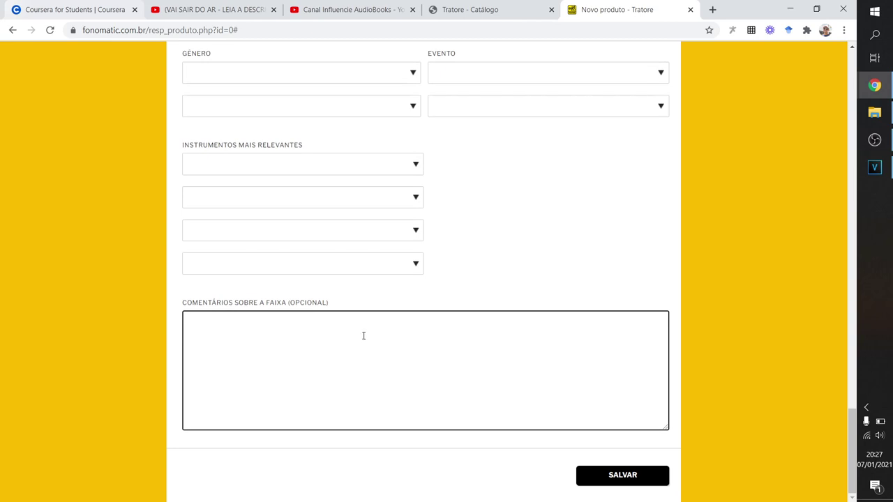
# Review the whole track form from artists to synchronization, and close it without saving the track.
pyautogui.scroll(20, 344, 358)
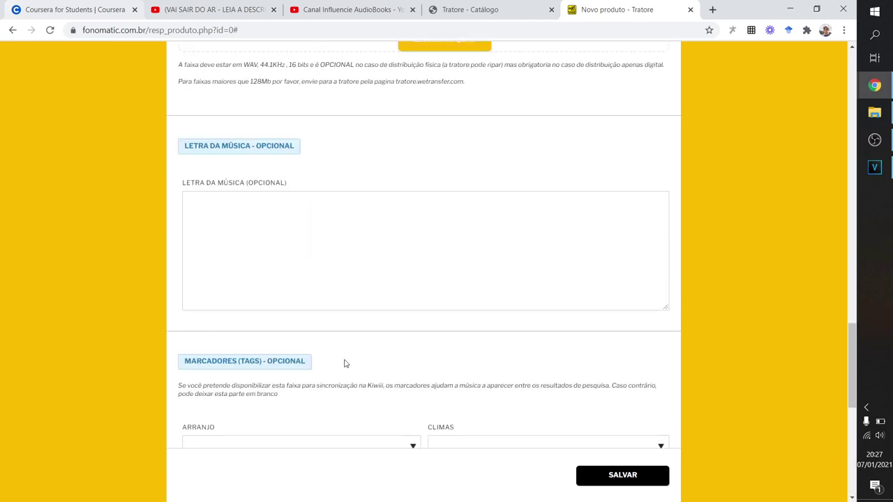
pyautogui.scroll(10, 381, 375)
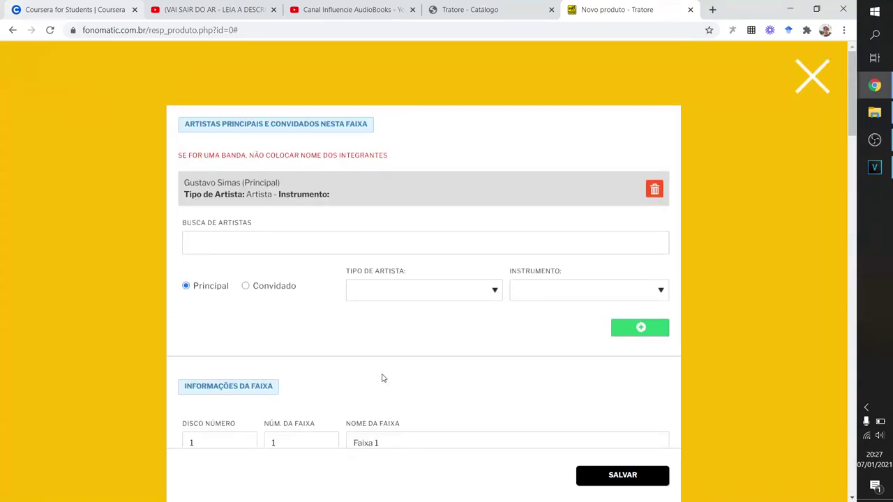
pyautogui.scroll(-6, 632, 433)
pyautogui.scroll(7, 582, 361)
pyautogui.scroll(-15, 525, 291)
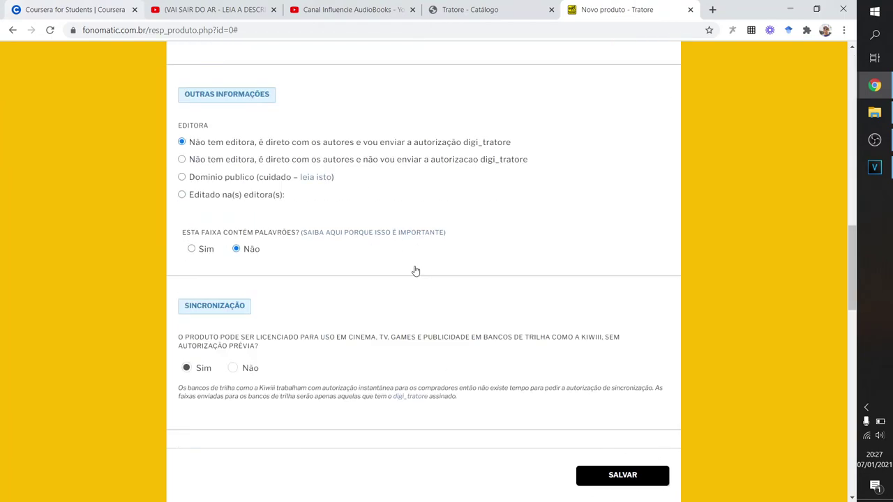
pyautogui.scroll(15, 471, 346)
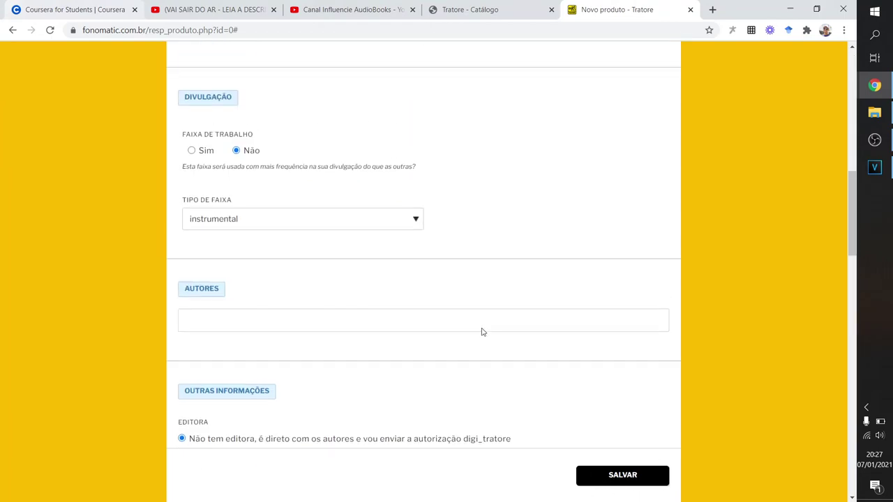
pyautogui.click(810, 78)
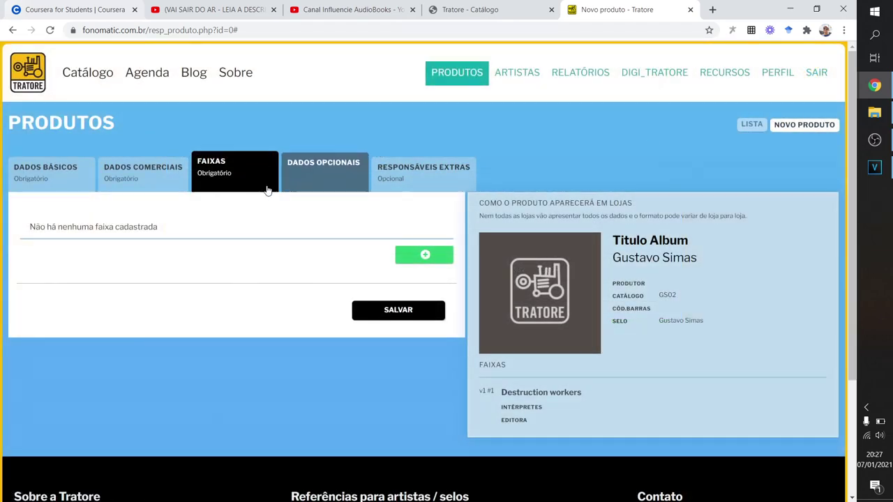
# View the product's extra payees and basic data sections, and return to the list of registered products.
pyautogui.click(415, 178)
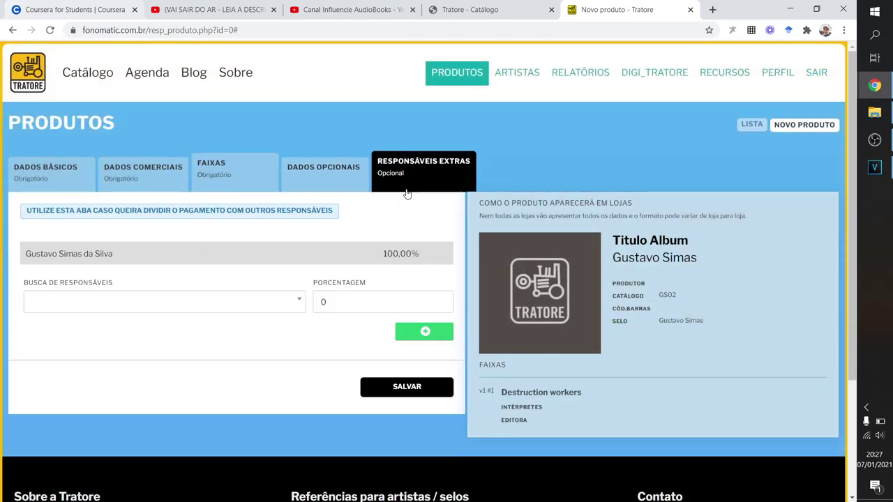
pyautogui.click(55, 180)
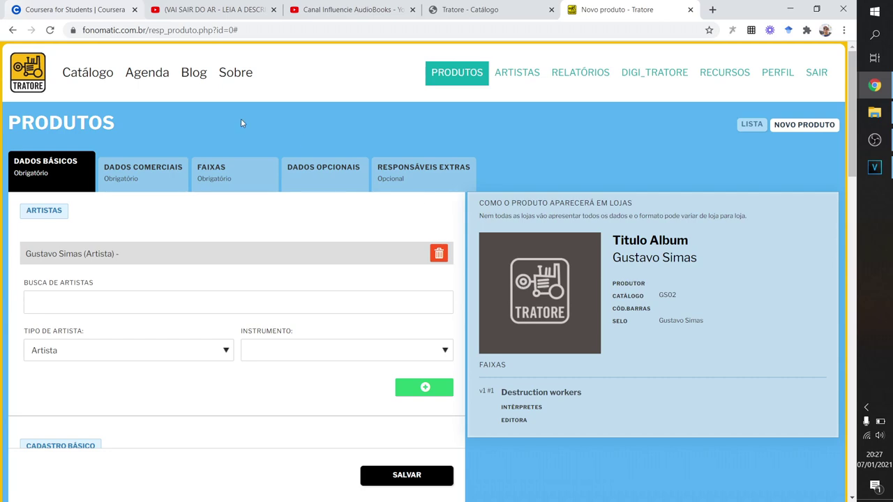
pyautogui.click(457, 73)
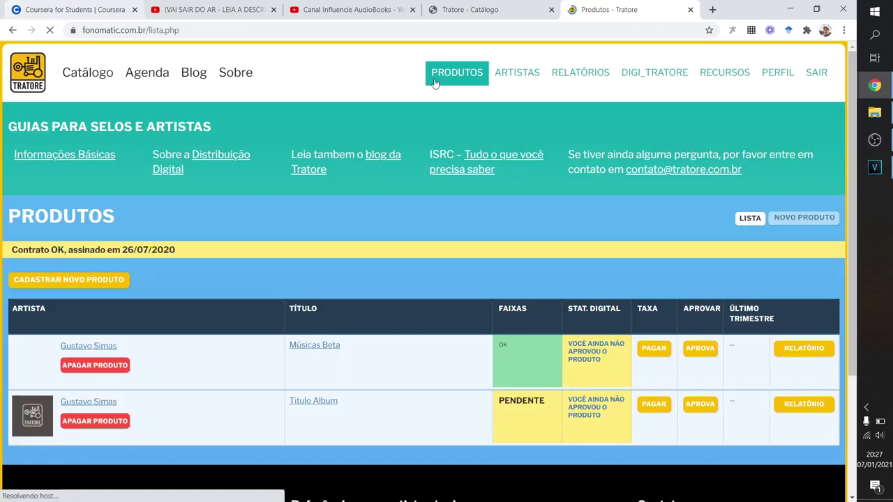
pyautogui.scroll(-1, 490, 293)
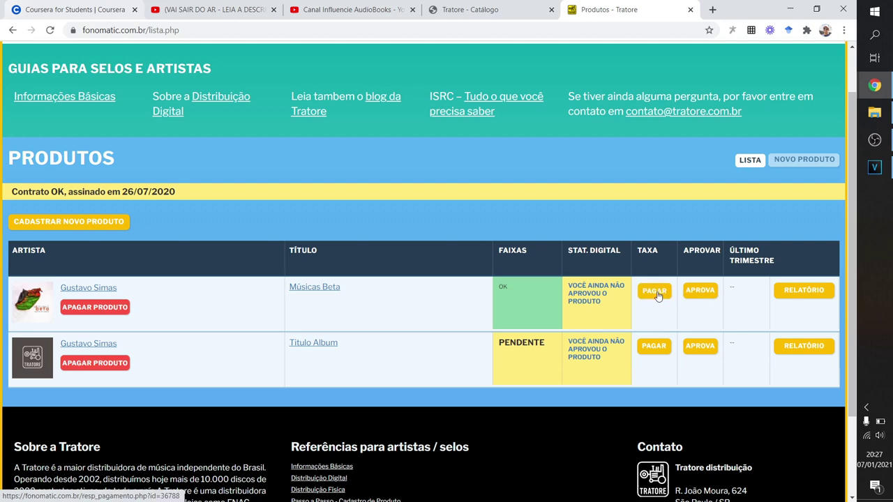
pyautogui.scroll(-1, 658, 296)
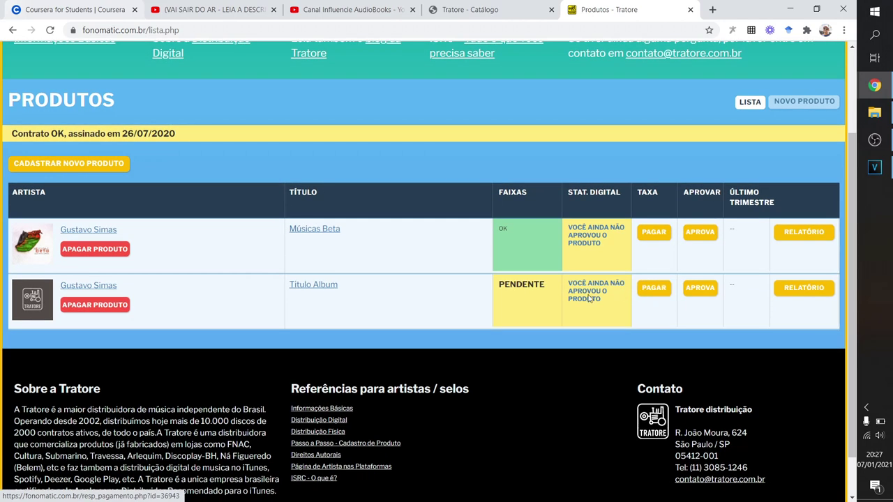
# Open the payment page for Titulo Album and review its audio distribution and barcode charges.
pyautogui.click(660, 292)
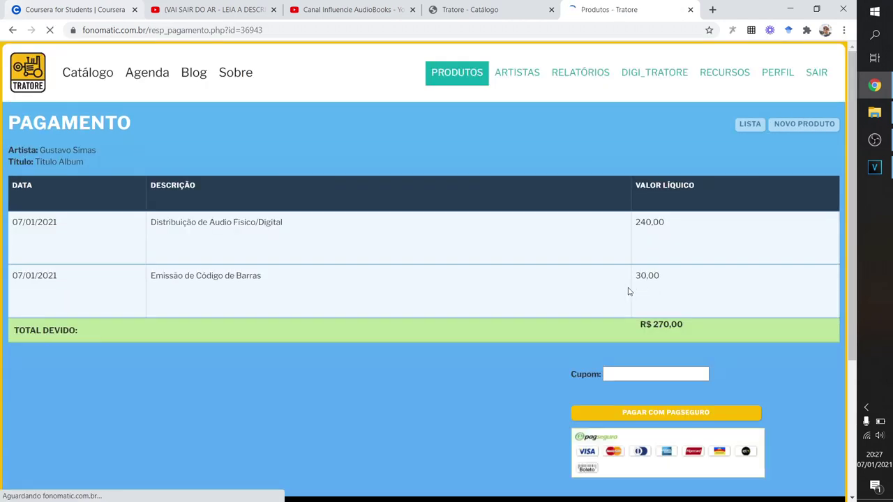
pyautogui.scroll(-2, 617, 293)
pyautogui.scroll(2, 433, 279)
pyautogui.moveTo(160, 222); pyautogui.dragTo(316, 230)
pyautogui.click(259, 224)
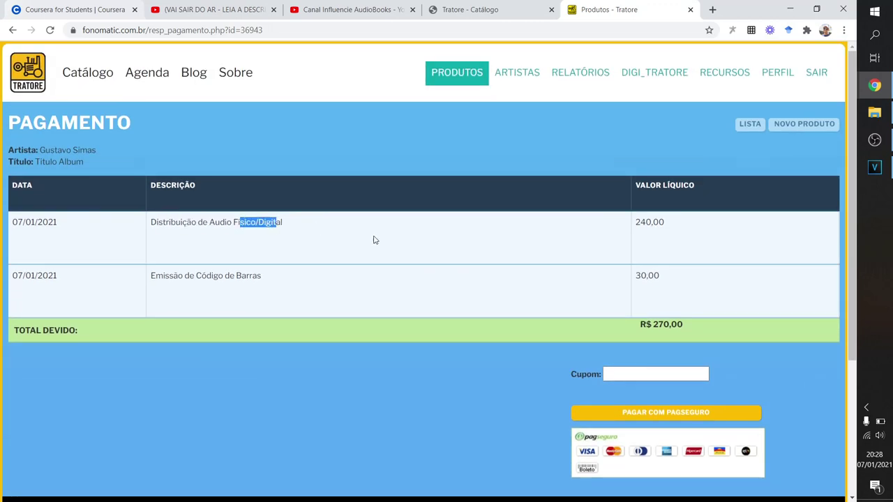
pyautogui.moveTo(635, 222); pyautogui.dragTo(650, 222)
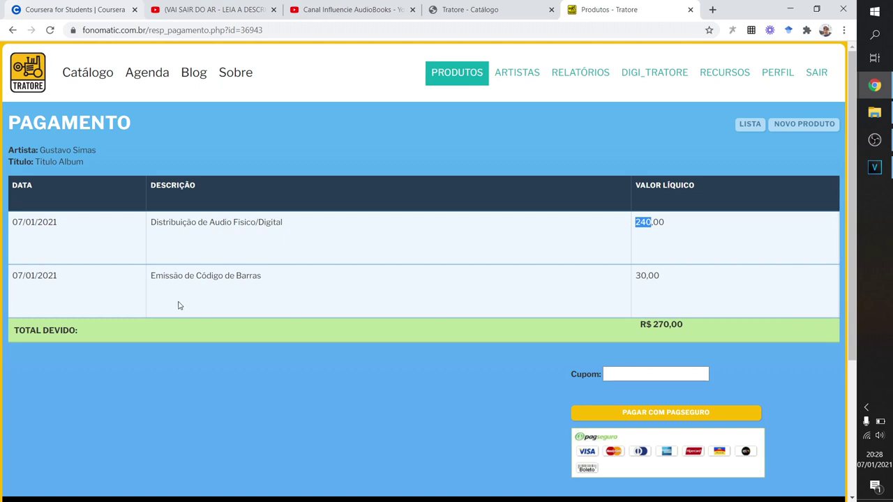
pyautogui.moveTo(149, 276); pyautogui.dragTo(264, 276)
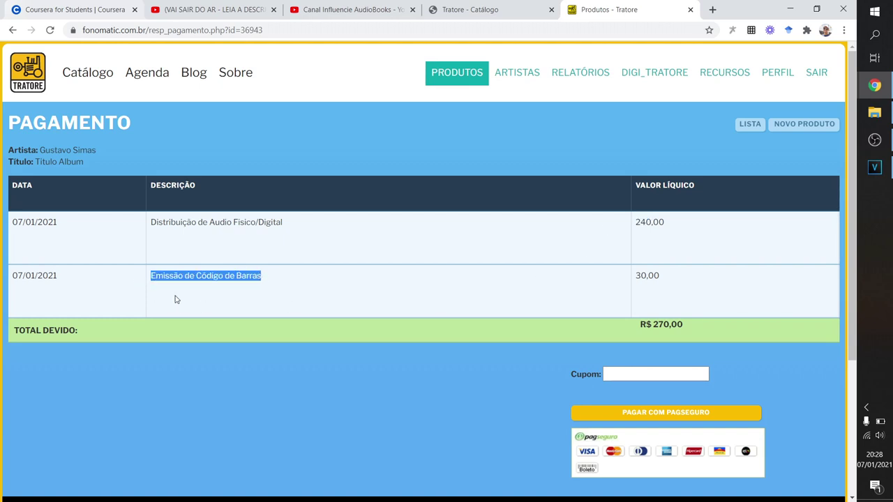
pyautogui.moveTo(627, 279); pyautogui.dragTo(658, 277)
pyautogui.click(625, 289)
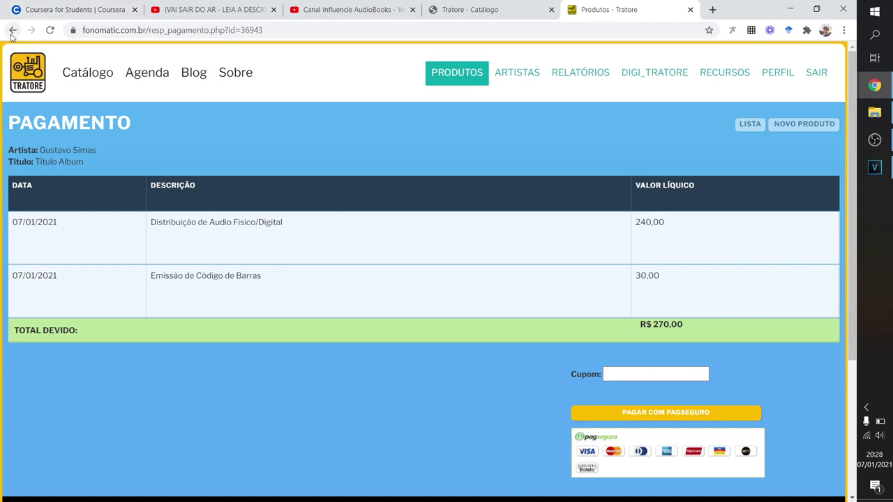
# Set physical distribution to Não in the commercial data of Titulo Album and save the product.
pyautogui.click(12, 31)
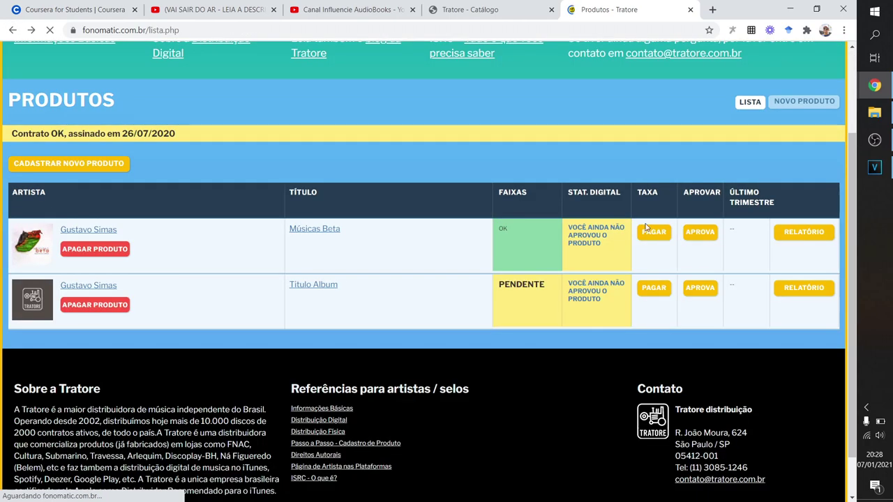
pyautogui.click(306, 291)
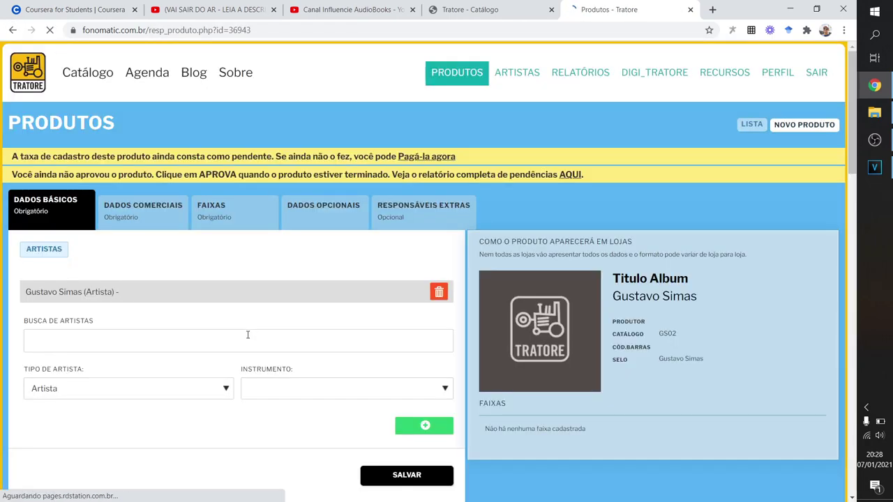
pyautogui.scroll(-5, 249, 338)
pyautogui.scroll(-2, 250, 341)
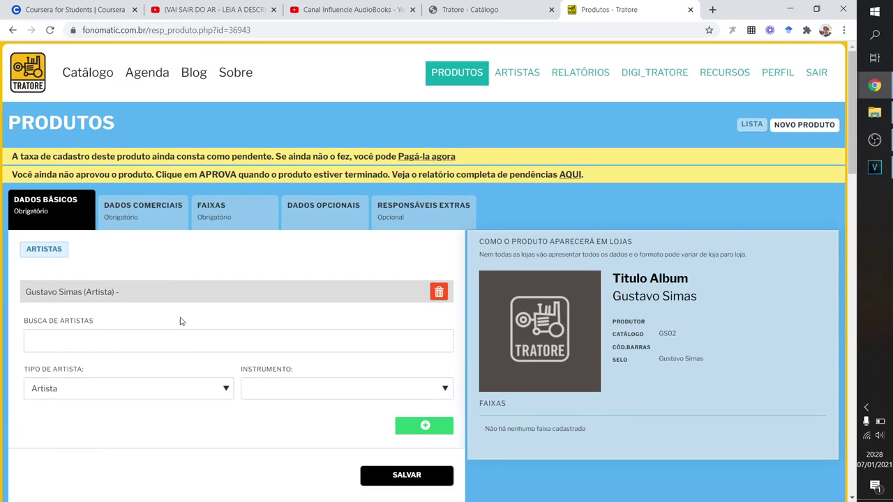
pyautogui.click(147, 211)
pyautogui.scroll(-6, 149, 279)
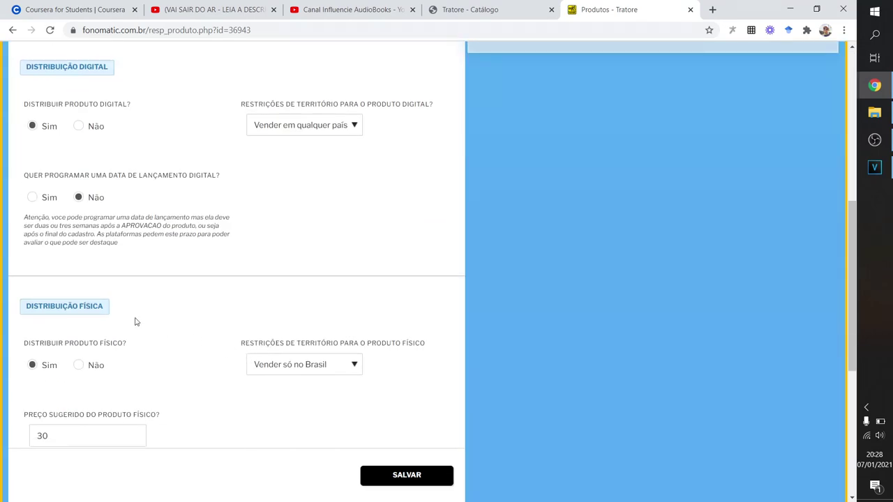
pyautogui.click(78, 366)
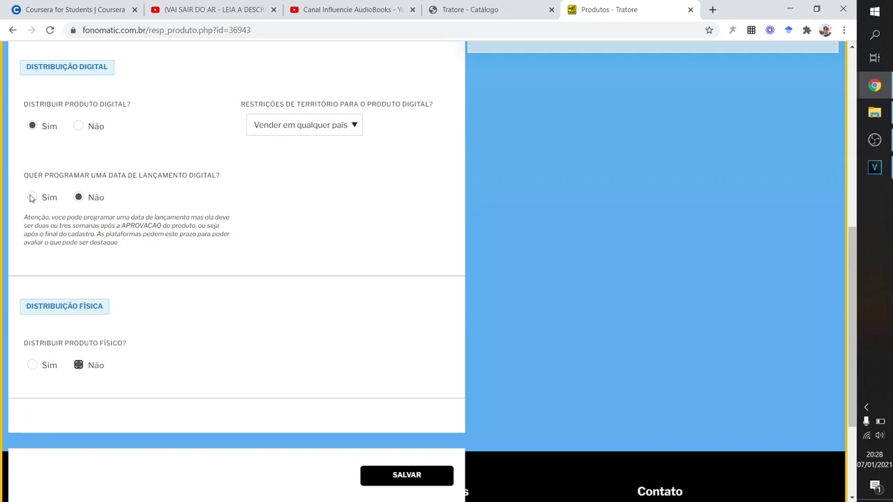
pyautogui.click(400, 477)
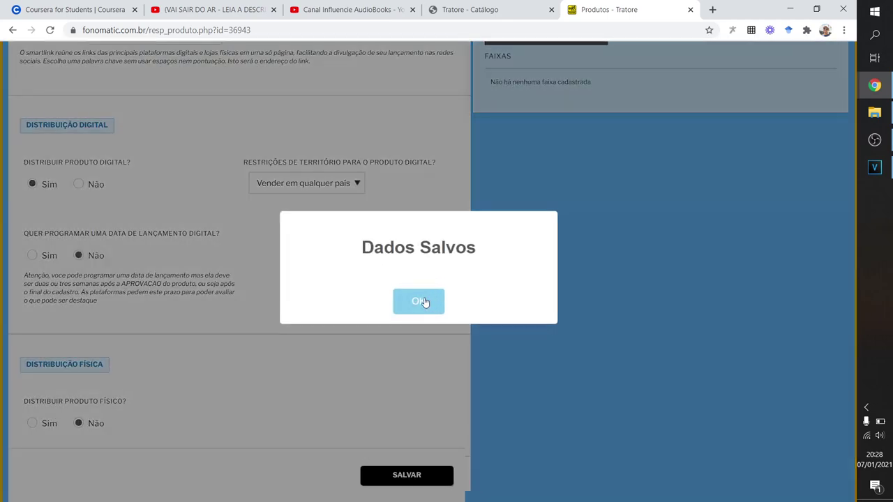
pyautogui.click(422, 302)
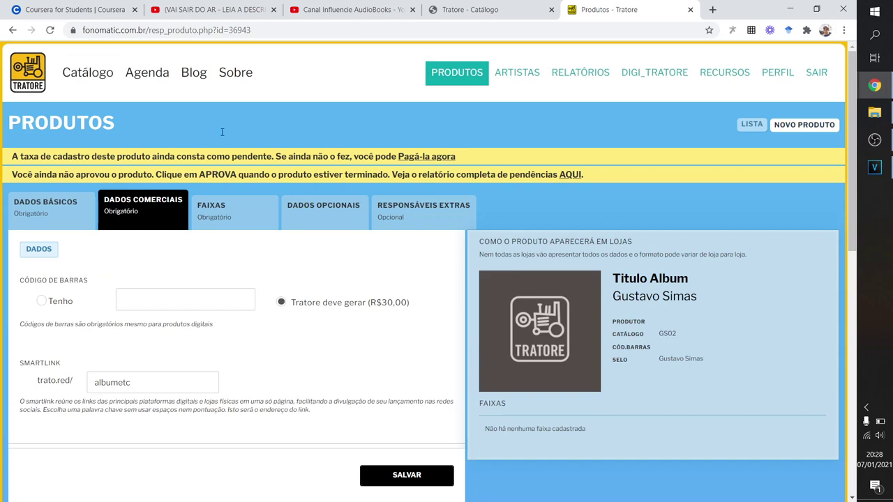
# Review the digital distribution fee and total due on Titulo Album's payment page, and return to the product list.
pyautogui.click(467, 81)
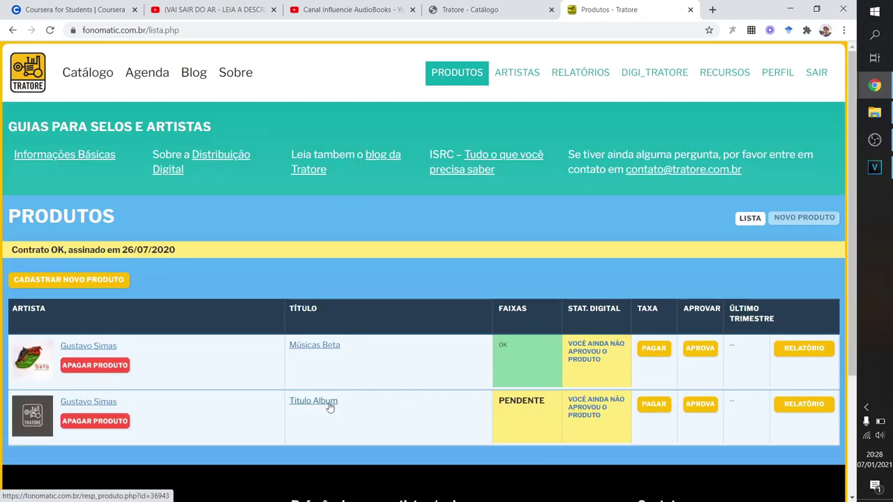
pyautogui.click(655, 409)
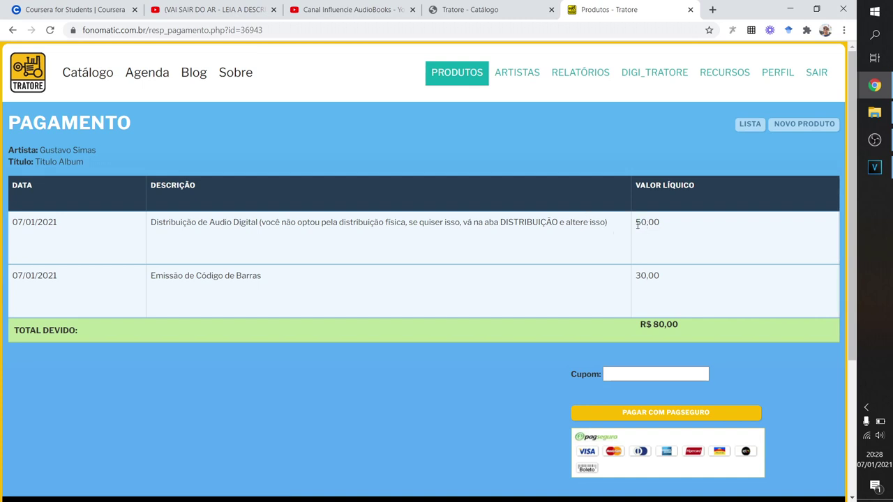
pyautogui.moveTo(636, 223); pyautogui.dragTo(648, 223)
pyautogui.click(451, 263)
pyautogui.moveTo(640, 327)
pyautogui.mouseDown()
pyautogui.moveTo(675, 326)
pyautogui.moveTo(655, 326)
pyautogui.mouseUp()
pyautogui.click(647, 326)
pyautogui.click(641, 298)
pyautogui.moveTo(155, 222); pyautogui.dragTo(276, 222)
pyautogui.click(220, 288)
pyautogui.click(458, 72)
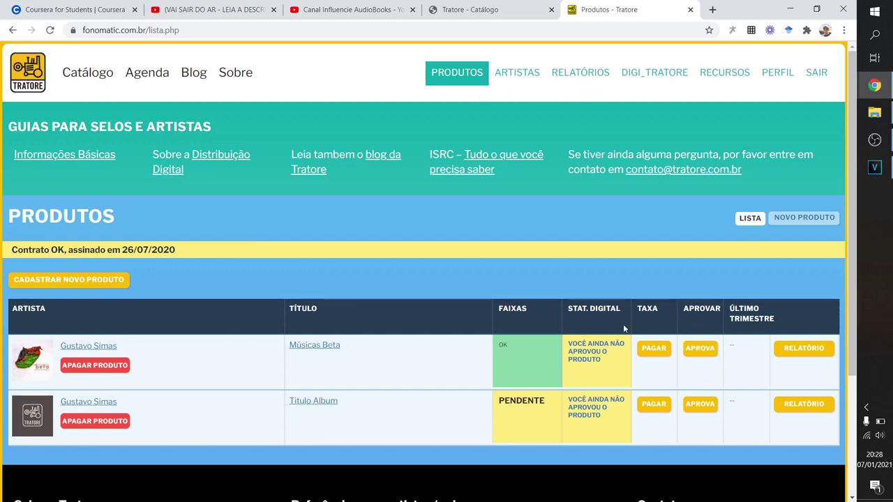
# Look over the reports page, return to the registered products and look through the list.
pyautogui.click(583, 74)
pyautogui.scroll(-6, 481, 277)
pyautogui.scroll(6, 443, 48)
pyautogui.click(457, 73)
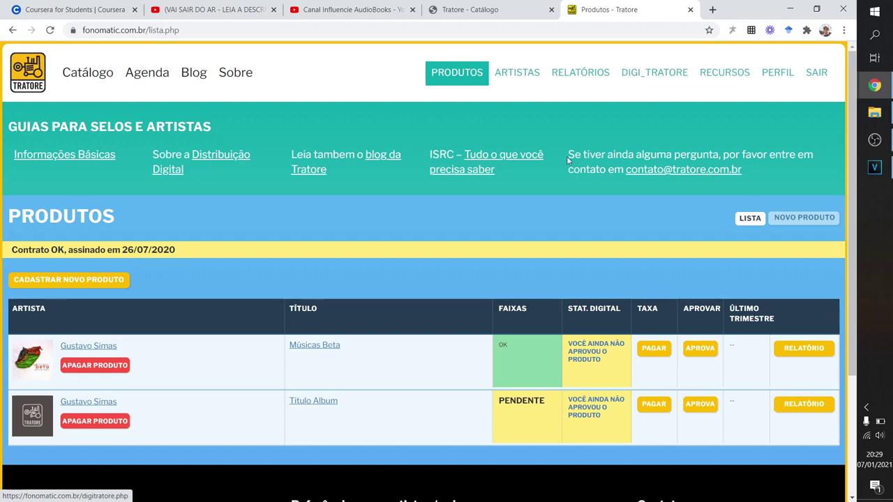
pyautogui.scroll(-3, 195, 177)
pyautogui.scroll(3, 223, 279)
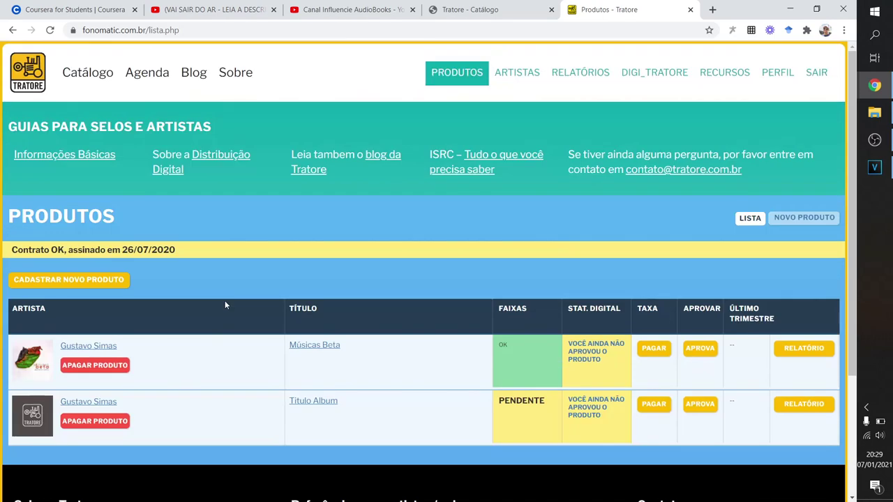
pyautogui.scroll(-3, 259, 171)
# Switch to the public Tratore catalogue and open the A Atmosfera Lunar album from its artist page.
pyautogui.click(482, 9)
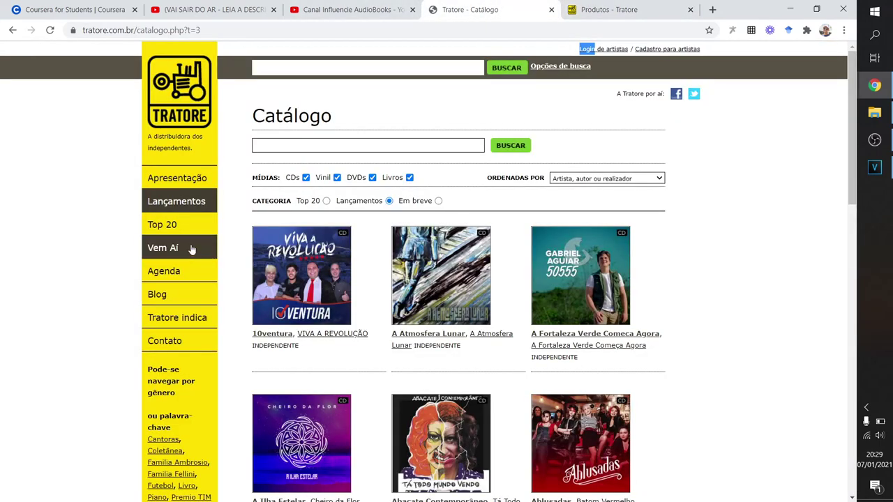
pyautogui.scroll(-2, 367, 305)
pyautogui.click(447, 219)
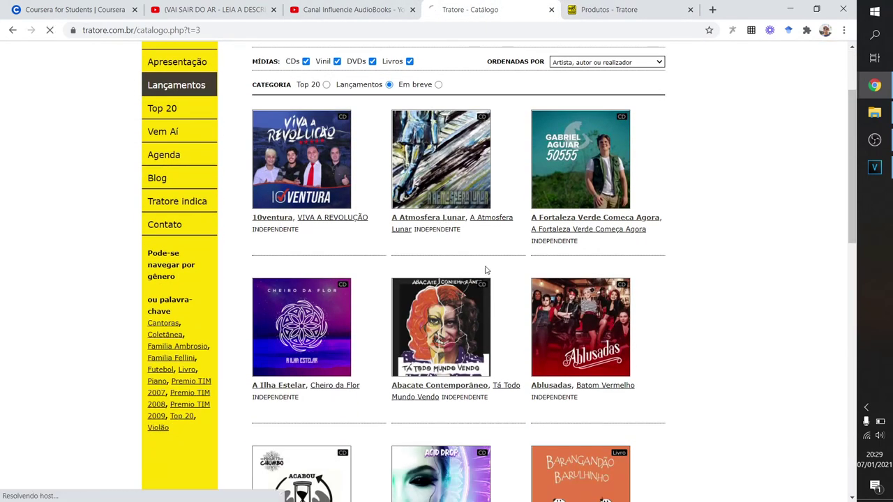
pyautogui.scroll(-7, 355, 223)
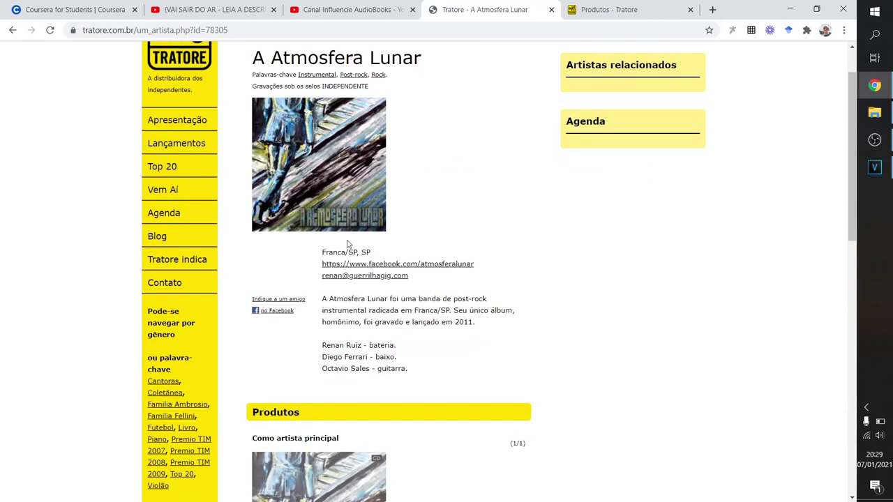
pyautogui.click(289, 113)
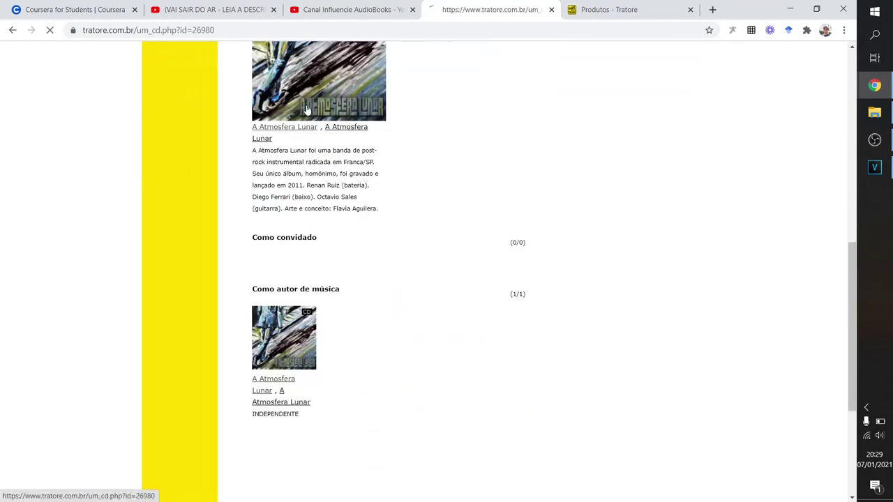
# Examine the album page's purchase links, technical details, description, track list, artist profile, related products and reviews.
pyautogui.scroll(-1, 457, 270)
pyautogui.scroll(1, 454, 252)
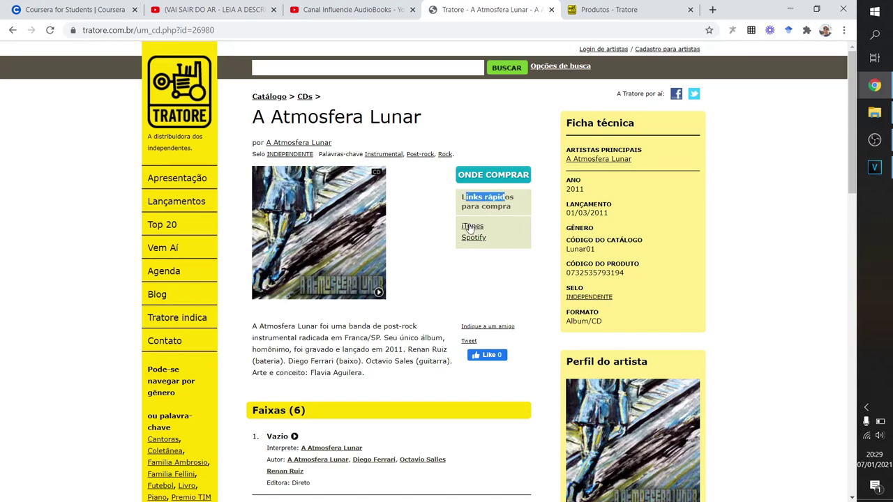
pyautogui.scroll(-3, 479, 245)
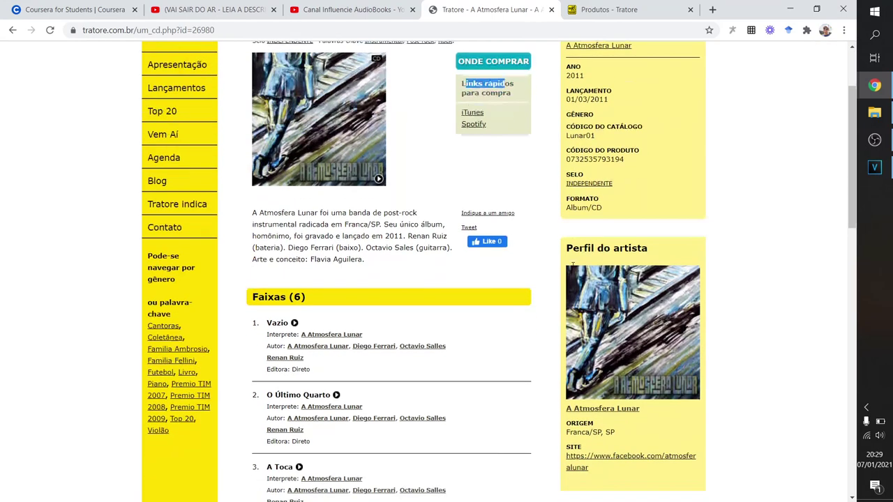
pyautogui.scroll(3, 364, 286)
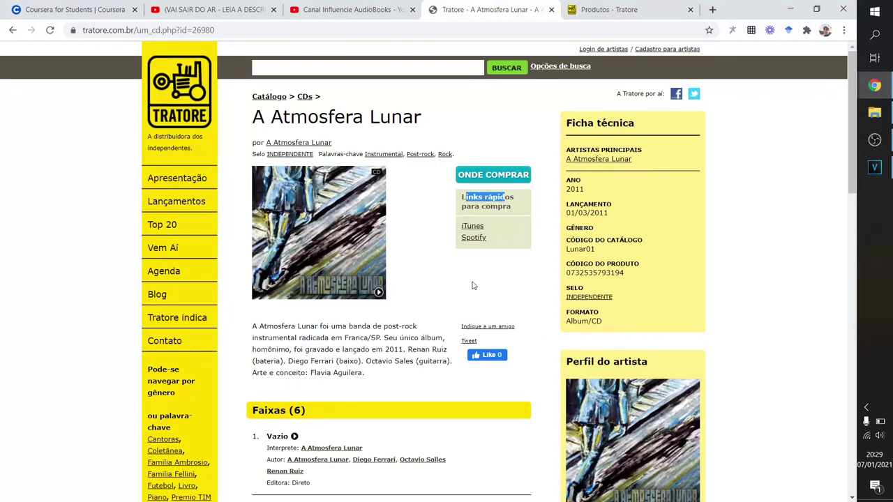
pyautogui.scroll(-4, 577, 252)
pyautogui.scroll(-6, 577, 248)
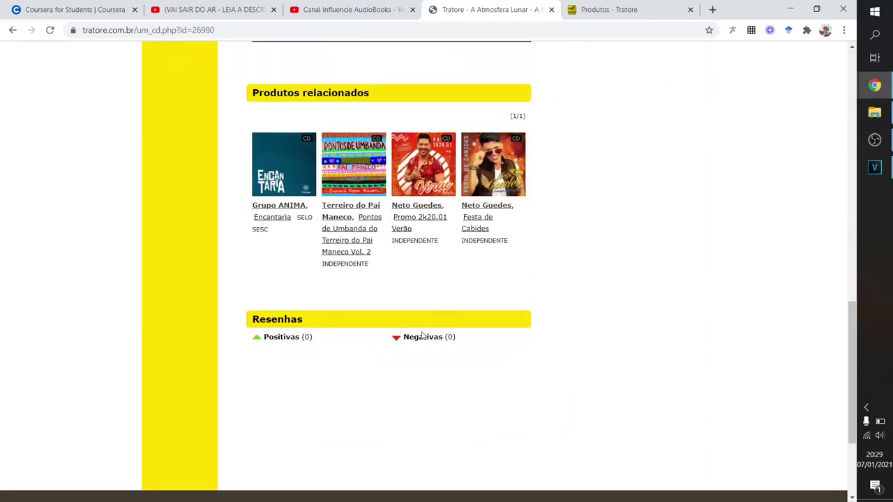
pyautogui.scroll(7, 433, 327)
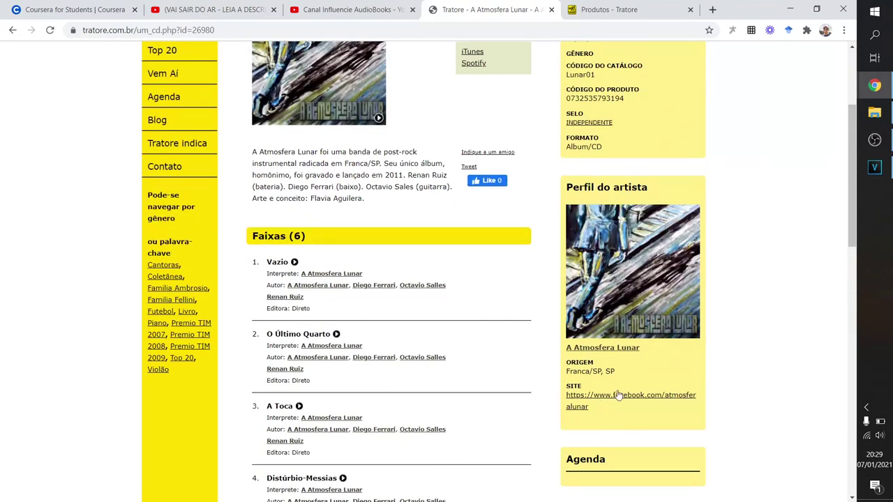
pyautogui.scroll(2, 309, 314)
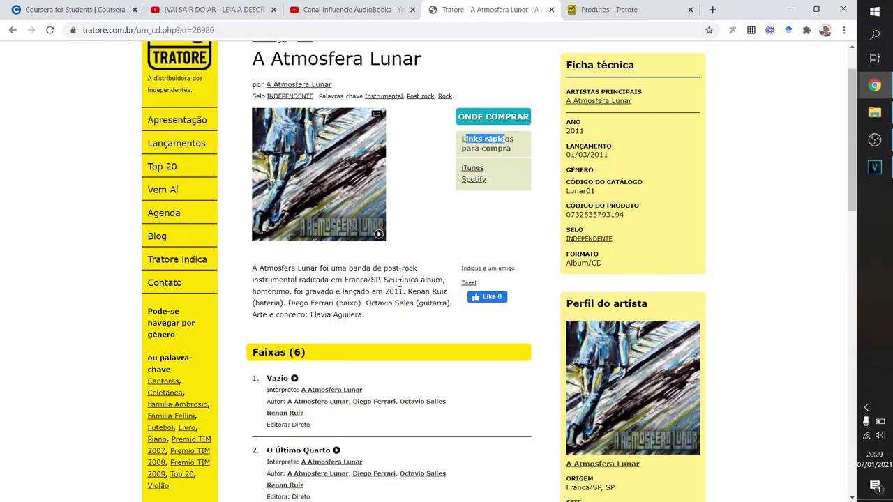
pyautogui.scroll(1, 406, 338)
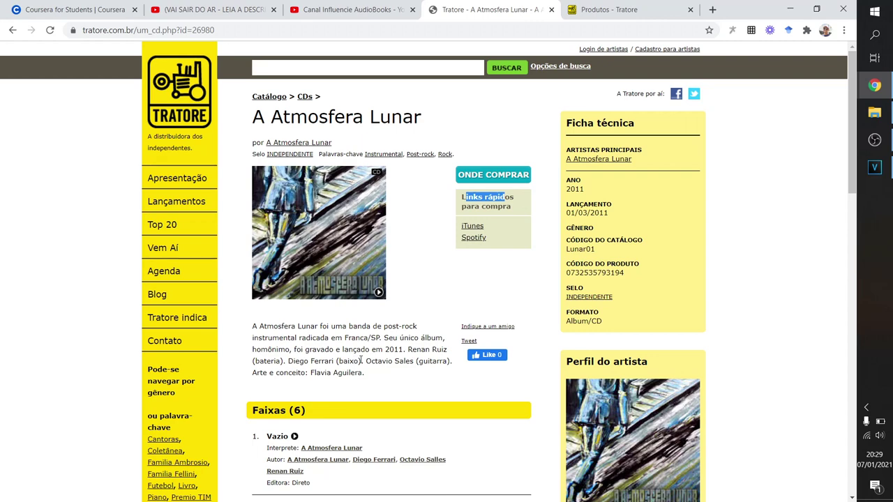
pyautogui.scroll(-2, 361, 360)
pyautogui.scroll(2, 284, 236)
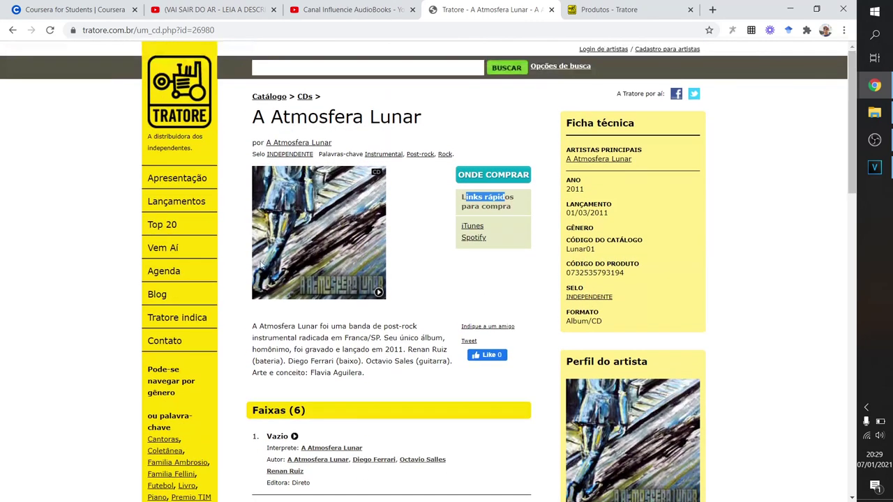